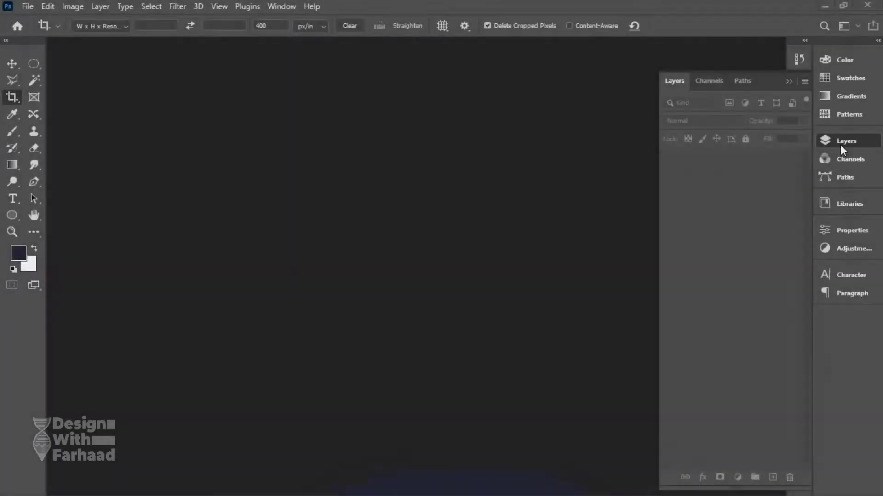
Create a 2.2 × 3.5 cm portrait document at 400 pixels/inch in 8-bit CMYK named "WhatsApp Style - Business Card"
click(841, 141)
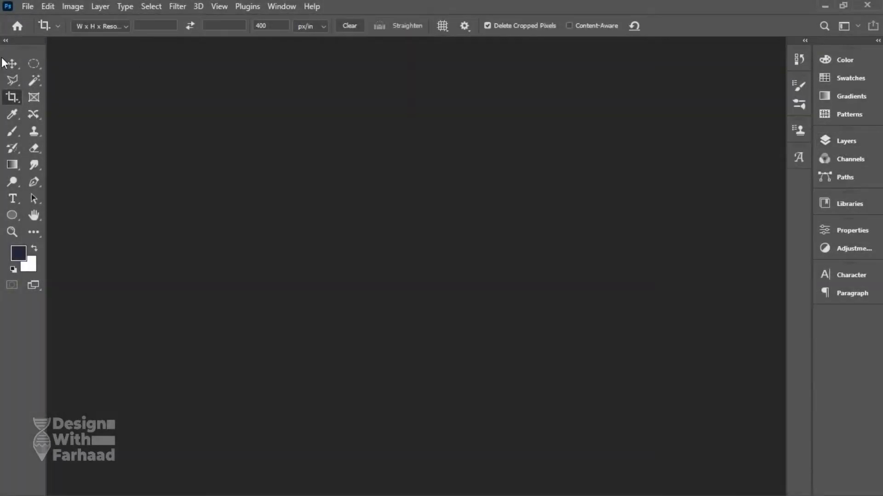
click(12, 63)
click(27, 6)
click(32, 17)
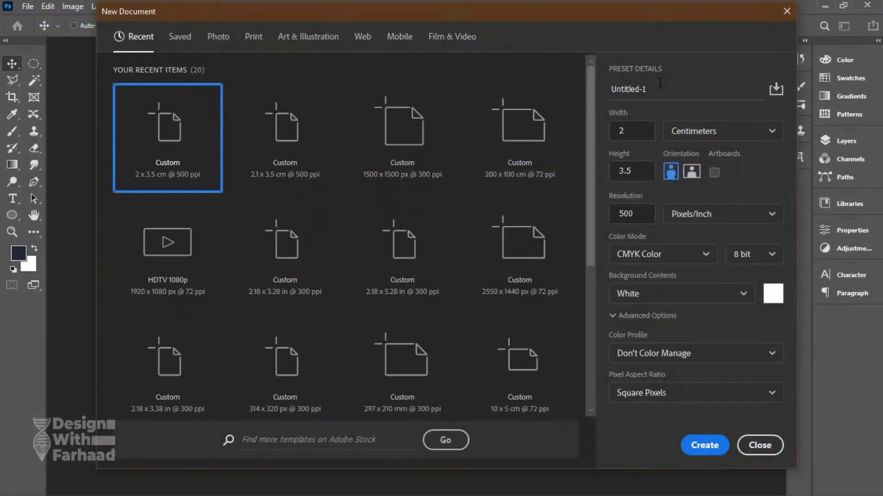
text(WhatsApp Style - Business Car)
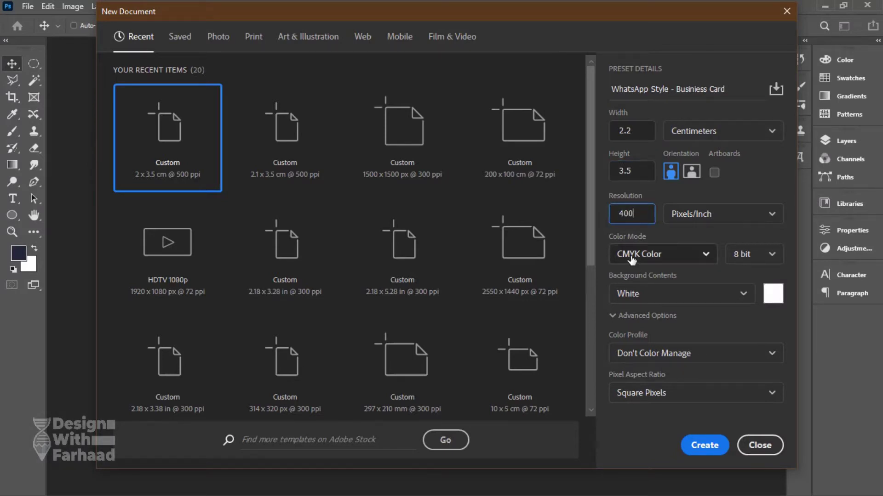
click(702, 445)
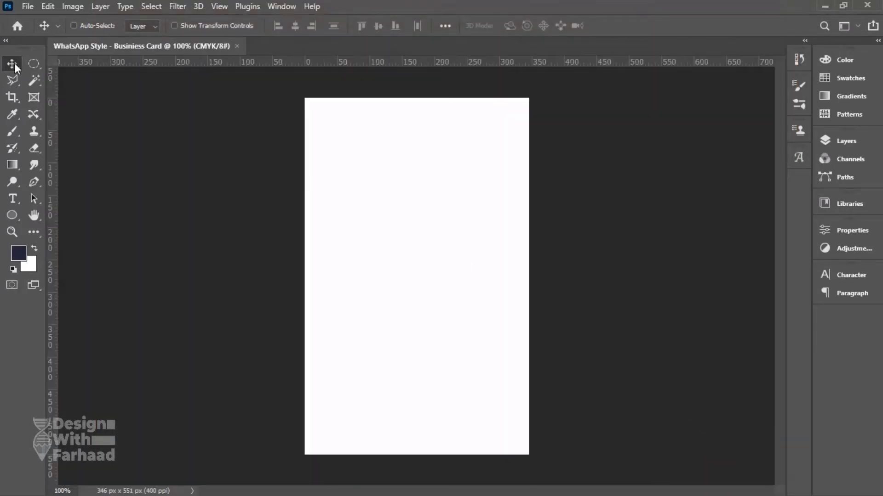
Open WhatsApp Brand Hex Codes.PNG, copy its colour swatches into the business card document, and close the image
click(28, 6)
click(36, 34)
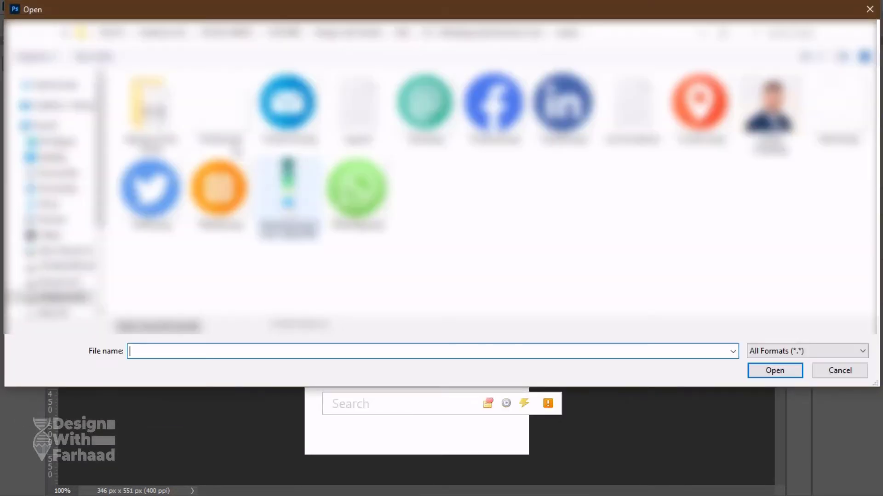
double_click(289, 198)
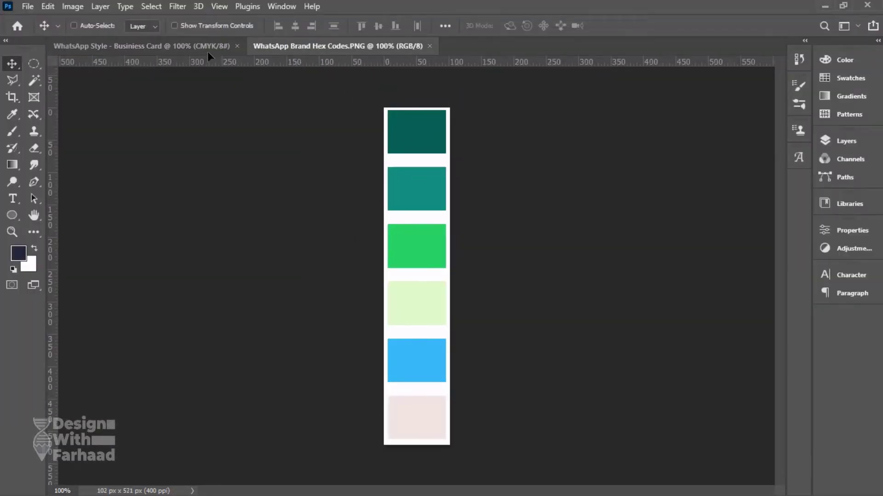
drag(207, 51, 335, 183)
click(332, 44)
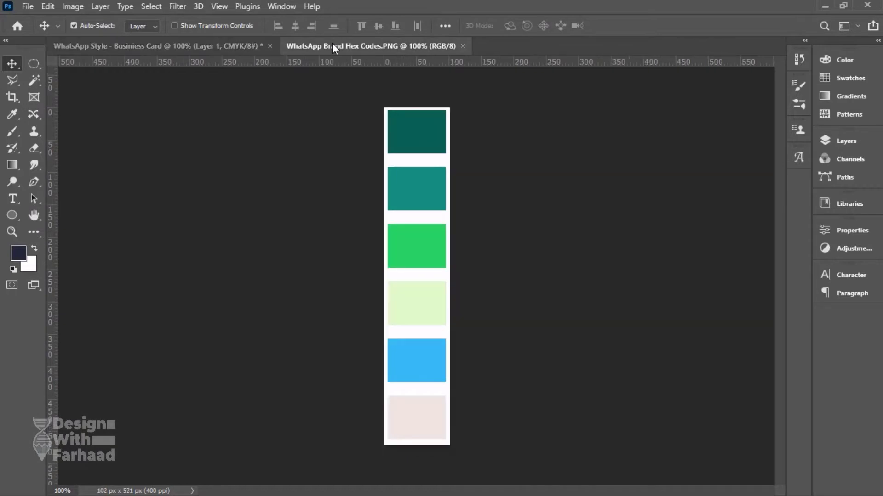
key(ctrl+w)
Scale the WhatsApp Colors swatches down, place them inside the guides at the card's lower-left corner, and save the document
key(ctrl+t)
drag(445, 276, 414, 268)
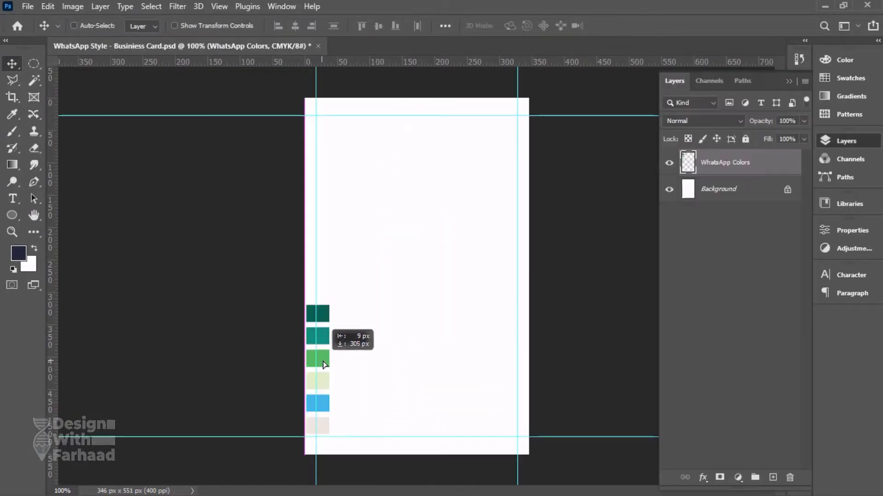
drag(374, 351, 331, 365)
key(Return)
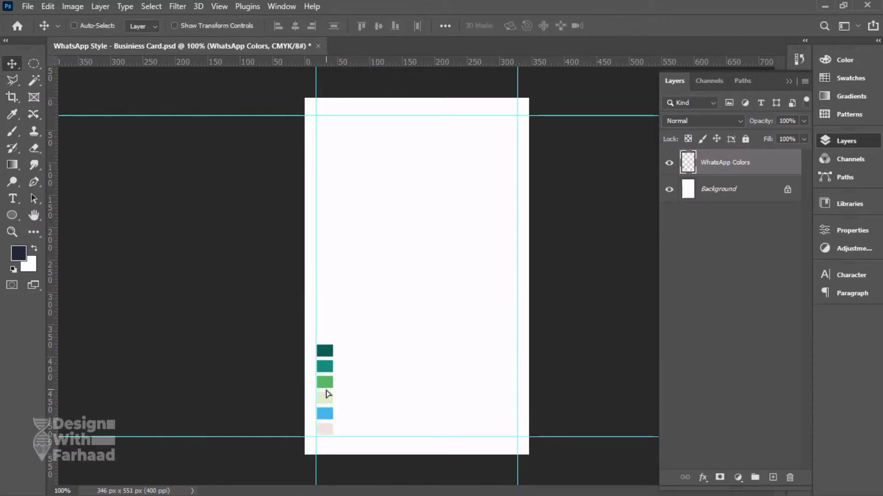
key(ctrl+s)
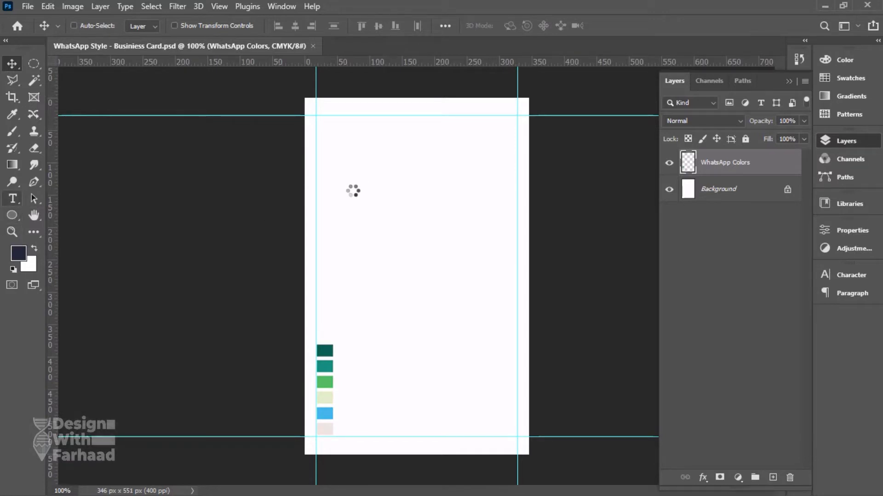
Copy the full name under Front Page from copy.txt in Notepad and return to the business card in Photoshop
right_click(13, 199)
click(135, 268)
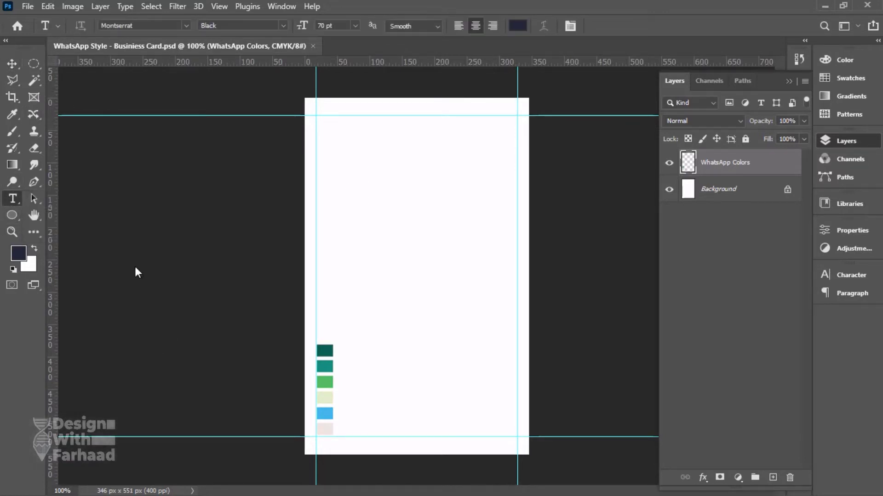
click(10, 65)
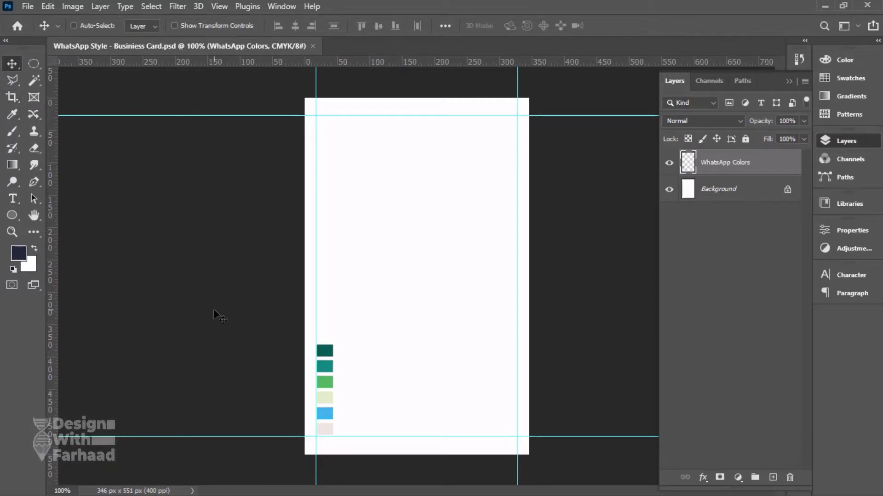
key(alt+Tab)
drag(643, 174, 742, 178)
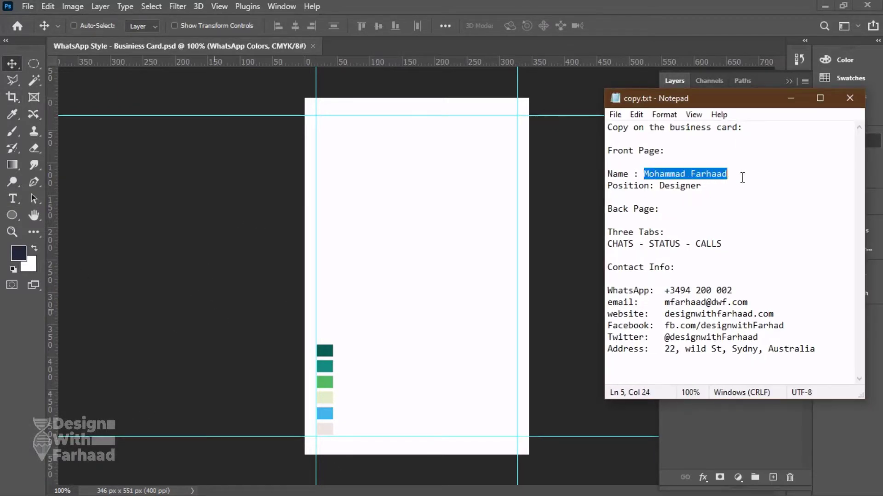
key(alt+Tab)
Set the type font to Helvetica CE Medium with automatic leading and tracking 0
click(11, 199)
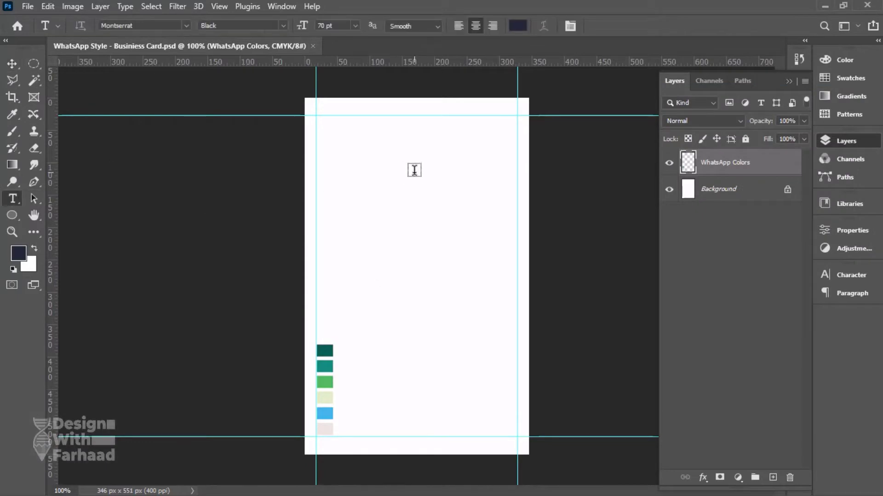
click(570, 26)
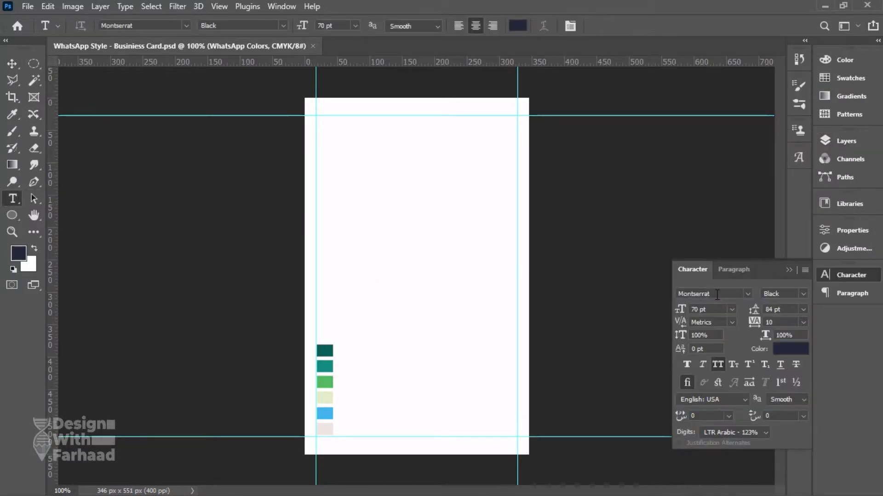
text(helvetica)
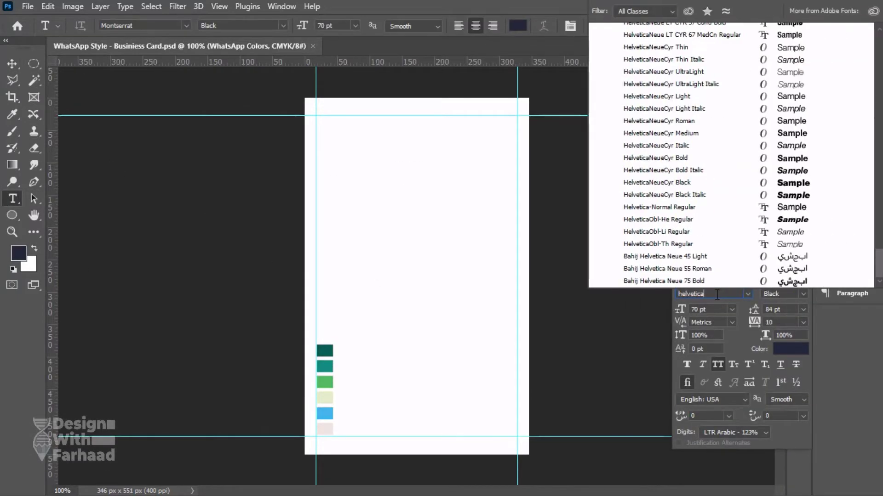
text( medium)
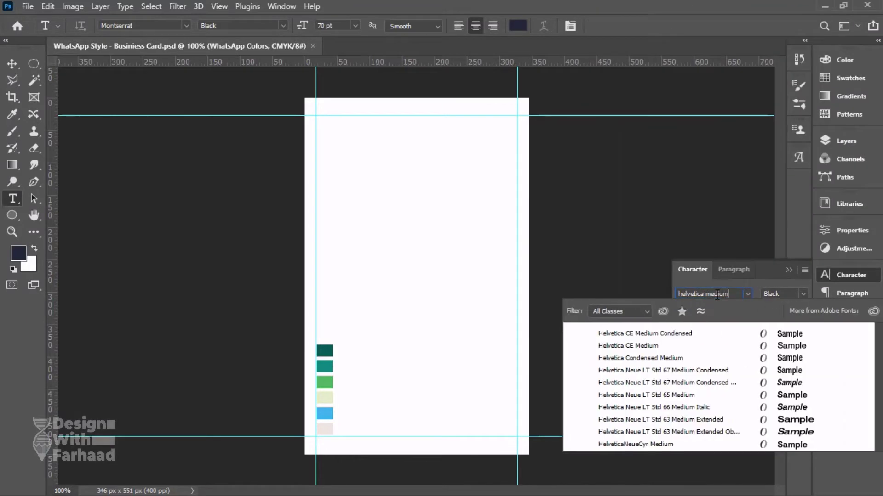
click(669, 346)
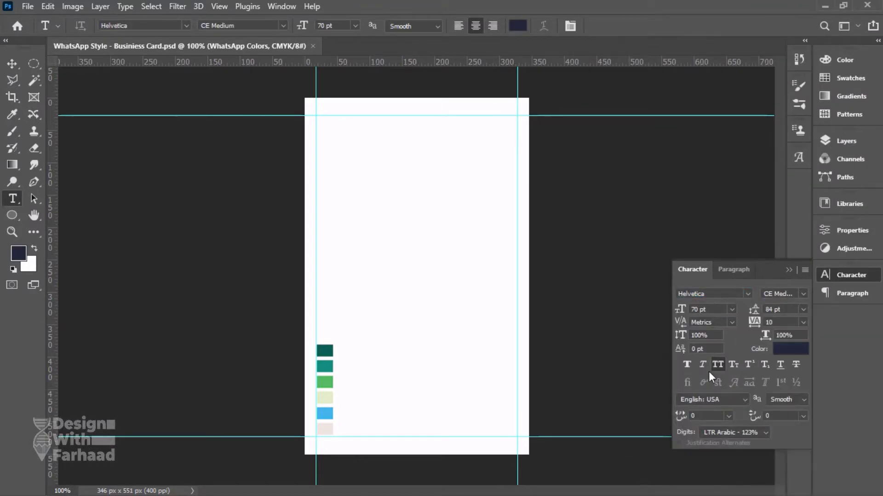
click(720, 271)
click(692, 269)
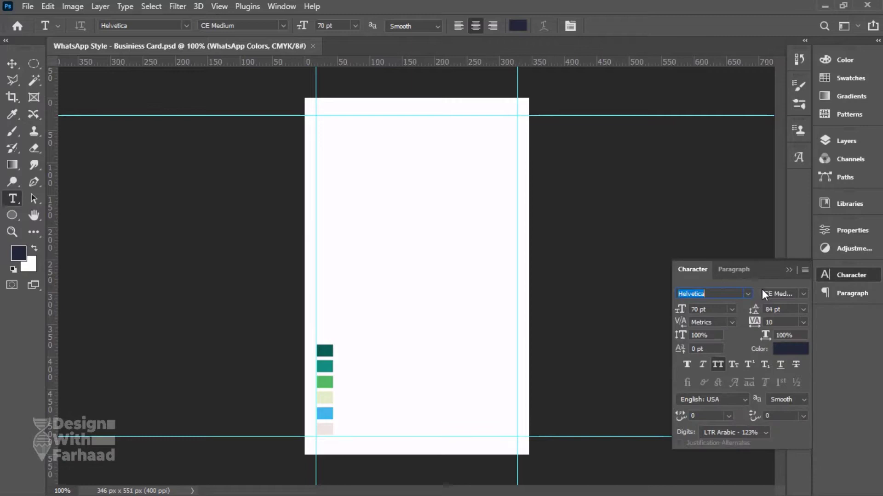
click(803, 309)
click(788, 319)
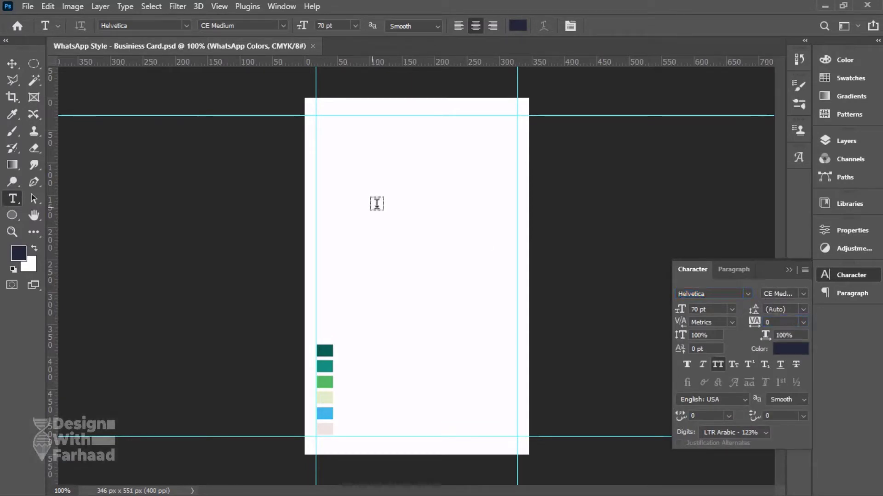
Insert the copied full name as centred text in the upper part of the card and set its size to 6 pt
click(377, 204)
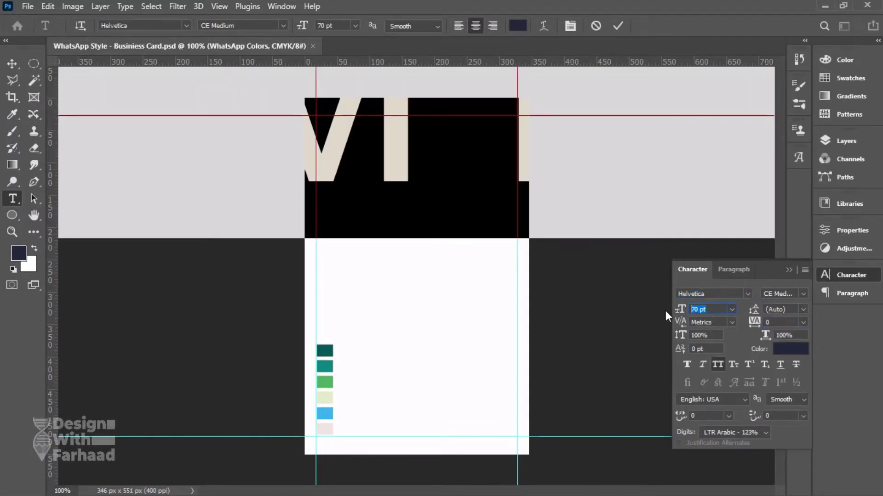
text(20)
key(Return)
key(ctrl+v)
key(ctrl+a)
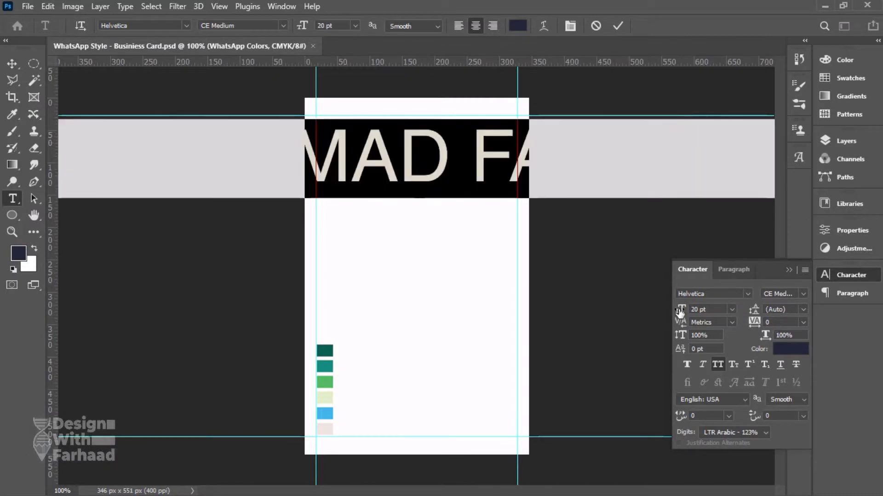
drag(680, 312, 563, 259)
Turn off All Caps for the full-name text and set its font style to CE Bold
click(451, 175)
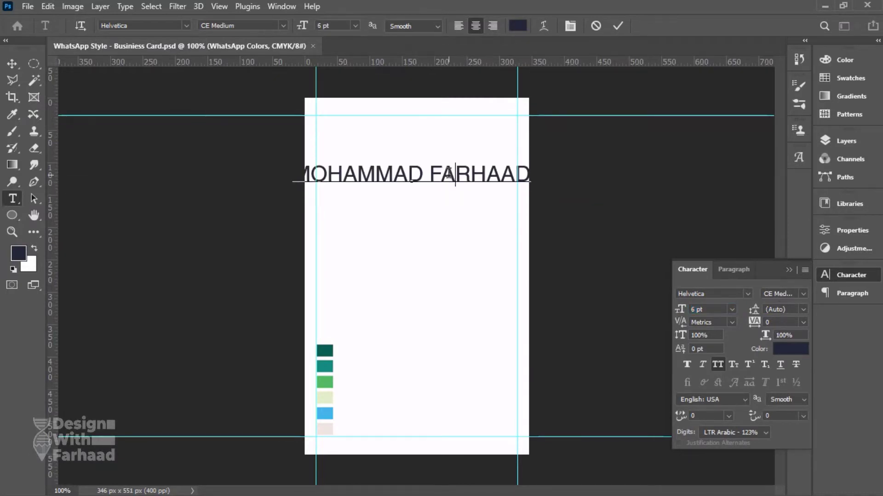
key(ctrl+a)
click(717, 364)
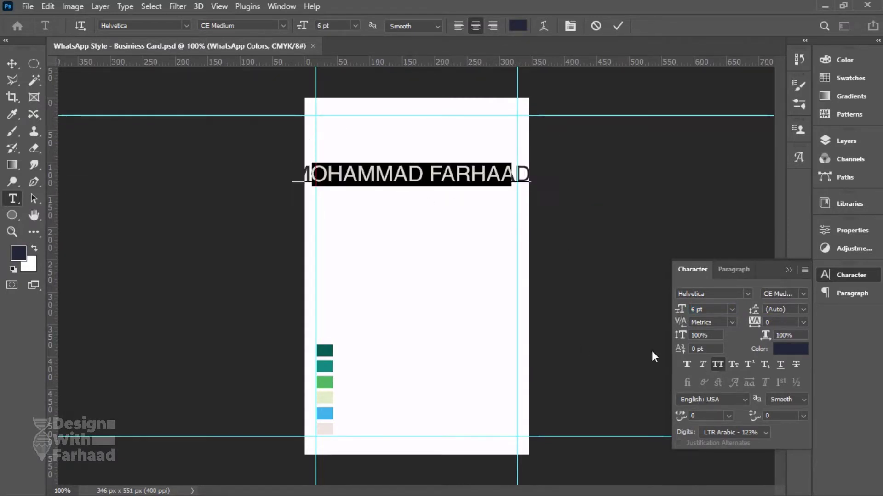
click(450, 178)
key(ctrl+a)
click(782, 293)
click(780, 468)
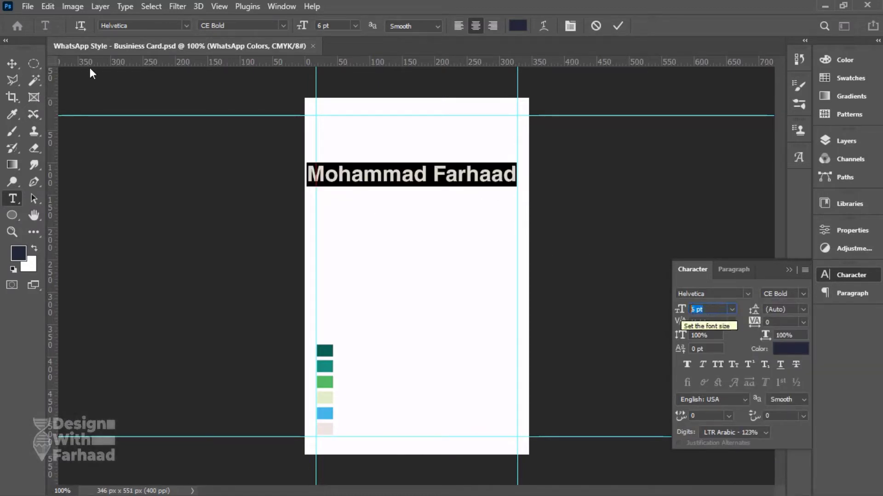
click(12, 63)
Scale the full-name text down to about 3 pt and centre it horizontally in the upper part of the card
key(ctrl+alt+i)
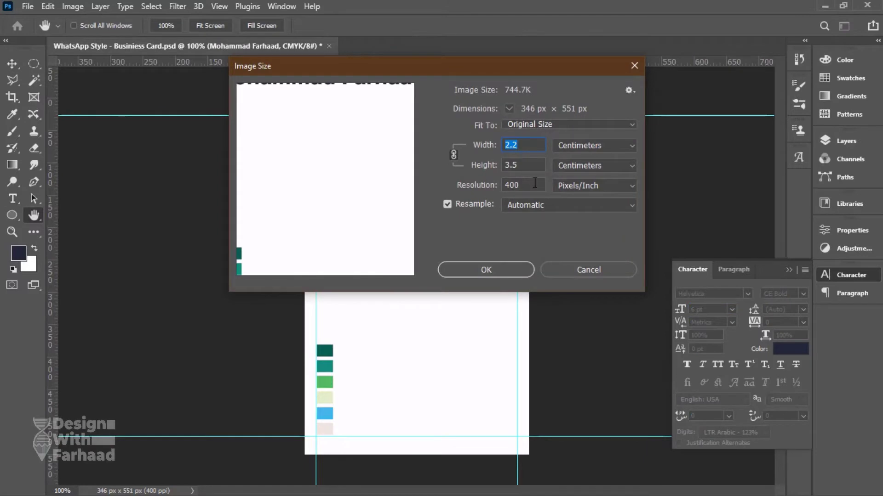
key(Escape)
key(ctrl+t)
drag(409, 164, 433, 189)
key(Return)
Duplicate the full-name text just below itself and replace the copy's wording with the job title "Graphic Designer", using copy.txt
key(ctrl+j)
key(alt+Tab)
drag(743, 186, 658, 185)
key(ctrl+c)
click(496, 5)
double_click(416, 187)
key(ctrl+v)
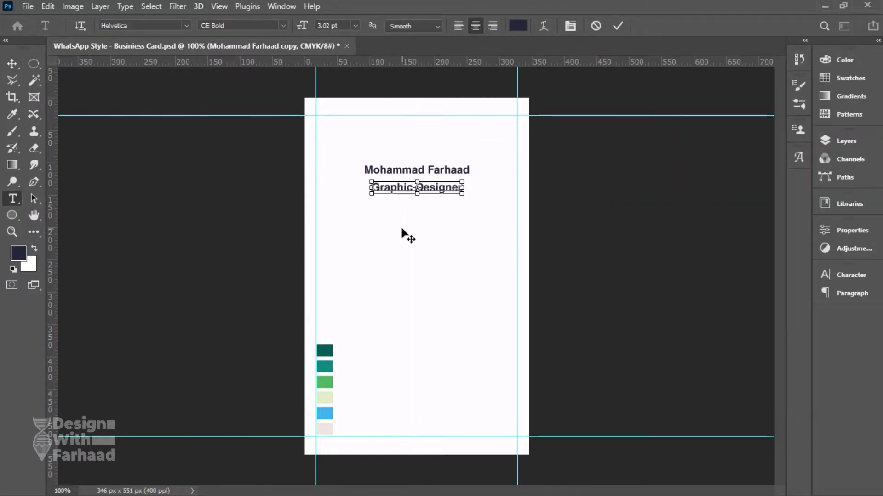
Set the "Graphic Designer" text to the CE Medium font style and save the document
key(ctrl+a)
click(850, 275)
click(803, 294)
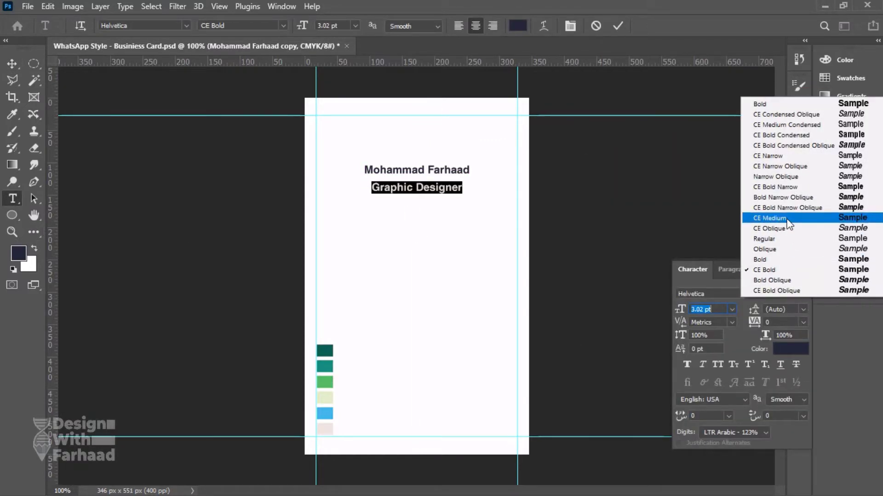
click(749, 221)
click(12, 65)
key(ctrl+plus)
key(ctrl+minus)
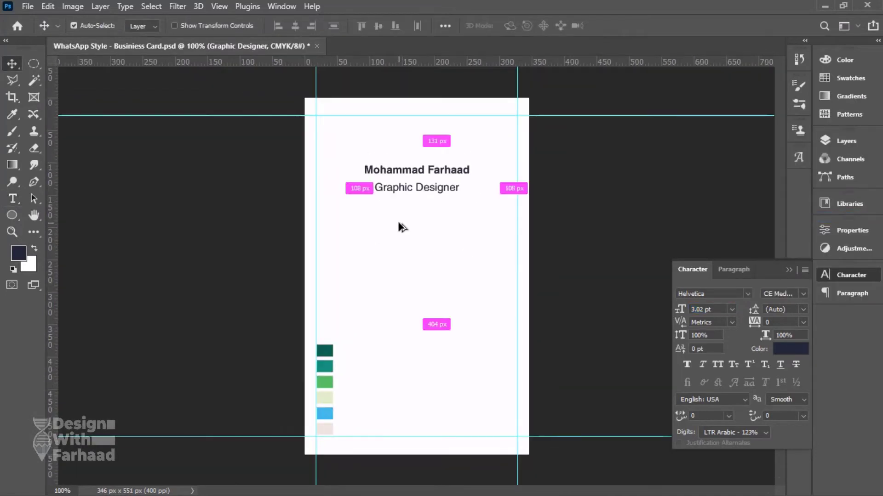
key(ctrl+s)
Make the Background layer active and set the foreground colour to the dark green of the topmost WhatsApp swatch
click(858, 276)
click(837, 145)
click(836, 145)
click(840, 144)
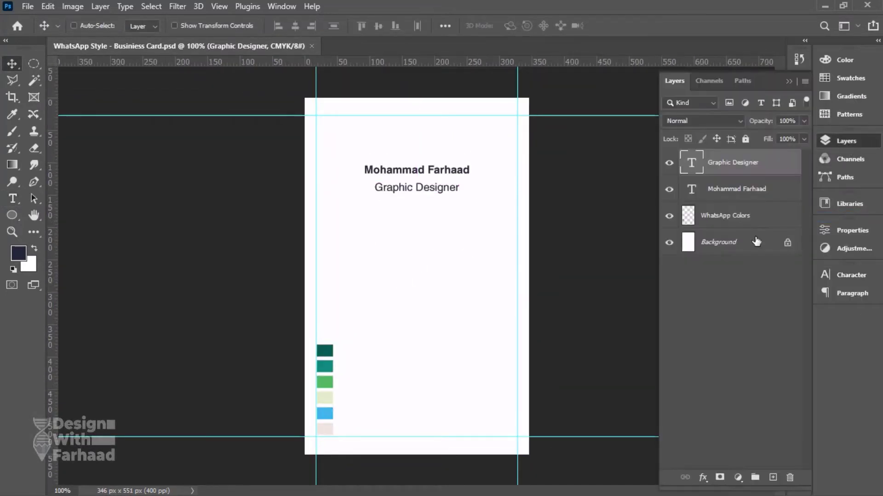
click(735, 242)
click(18, 253)
click(325, 351)
key(Return)
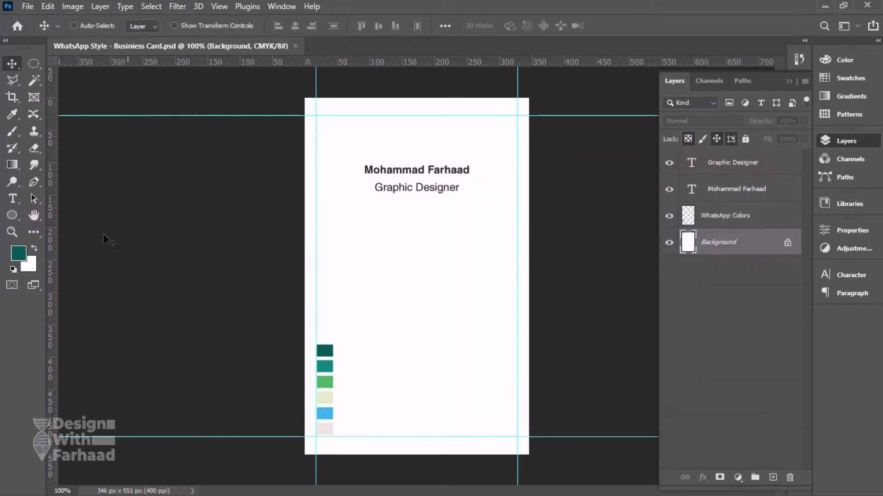
Draw a dark green rectangle without stroke, about 355 × 563 px, covering the whole card behind the text and swatches
right_click(12, 215)
click(55, 205)
click(195, 27)
click(115, 51)
click(142, 28)
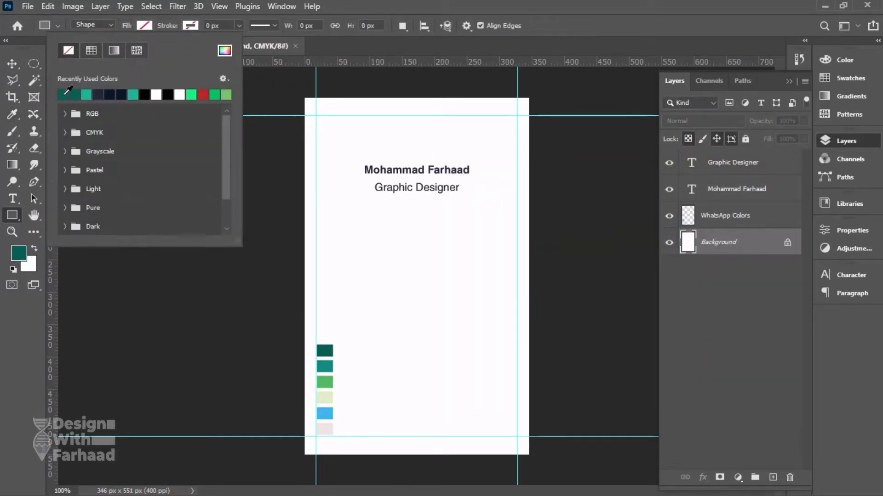
click(64, 95)
click(368, 123)
mouse_move(301, 94)
mouse_down()
mouse_move(325, 196)
mouse_move(515, 452)
mouse_move(531, 458)
mouse_up()
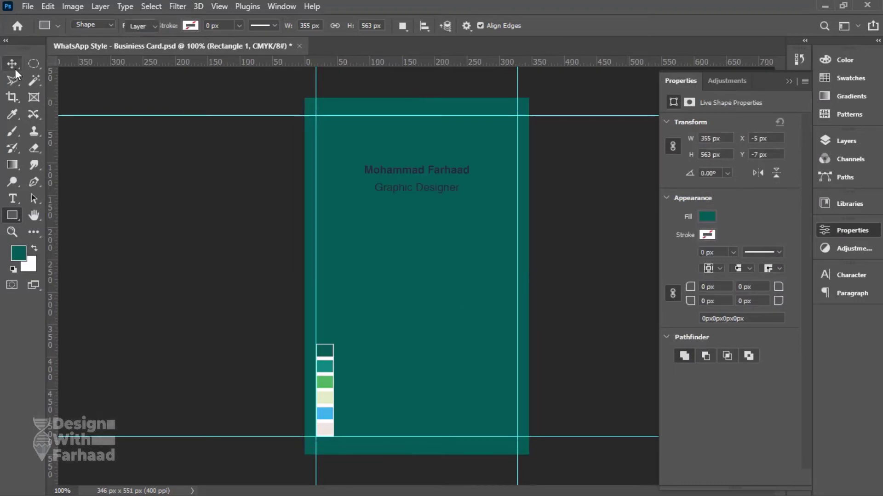
click(13, 65)
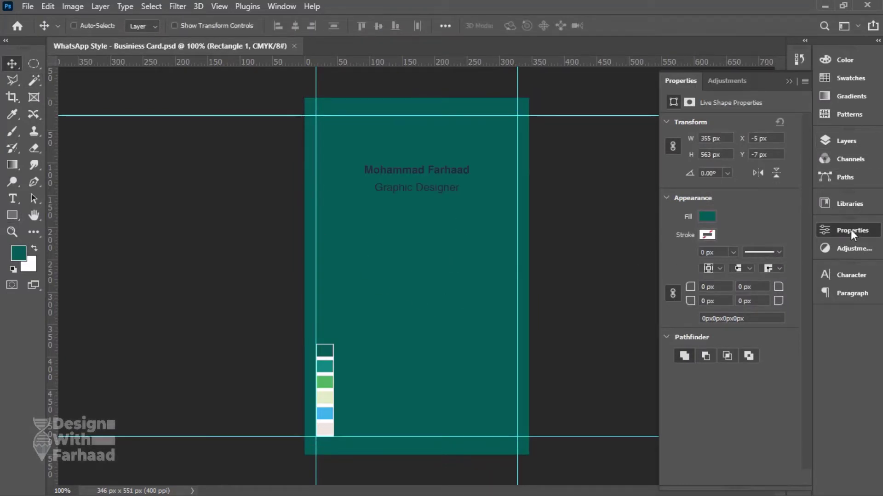
Move the full-name and "Graphic Designer" texts together straight down to about the middle of the card
click(851, 234)
click(846, 141)
click(746, 169)
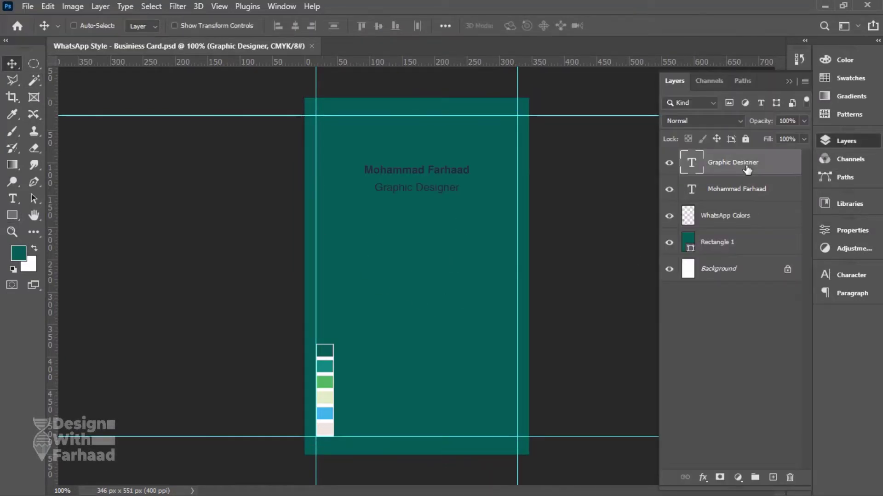
shift+click(738, 196)
drag(422, 195, 424, 274)
Recolour both texts with the pale cream WhatsApp swatch, comparing it with the green and light grey-pink swatches
click(851, 275)
click(797, 348)
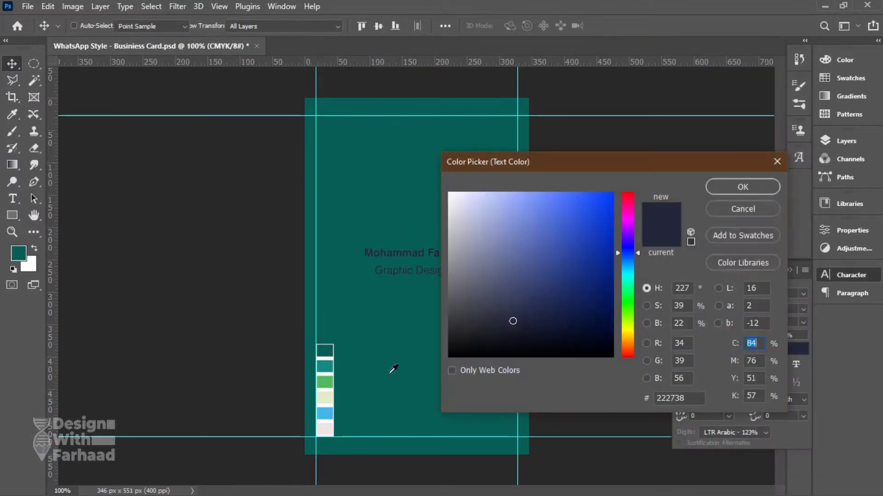
click(325, 382)
drag(512, 167, 641, 154)
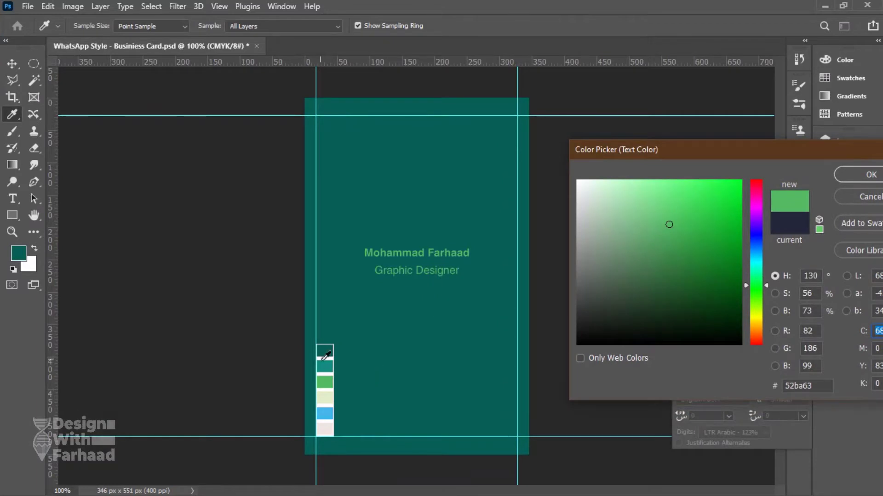
click(325, 396)
click(326, 428)
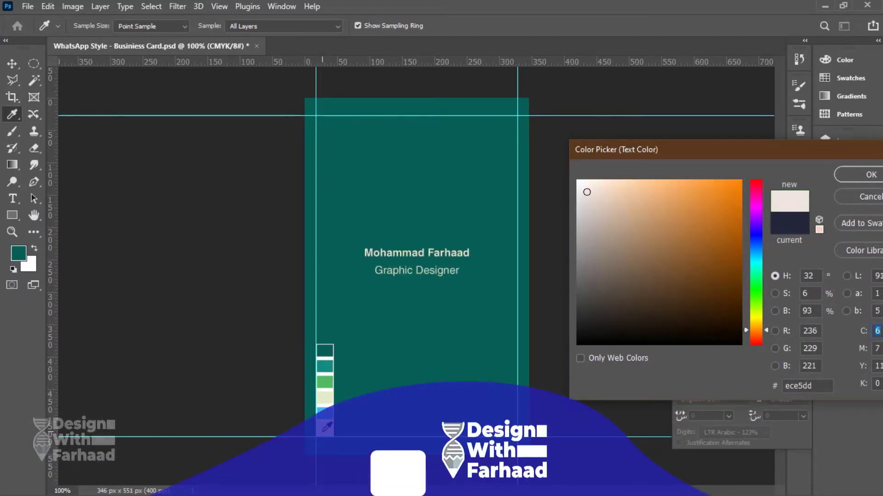
click(325, 396)
click(326, 382)
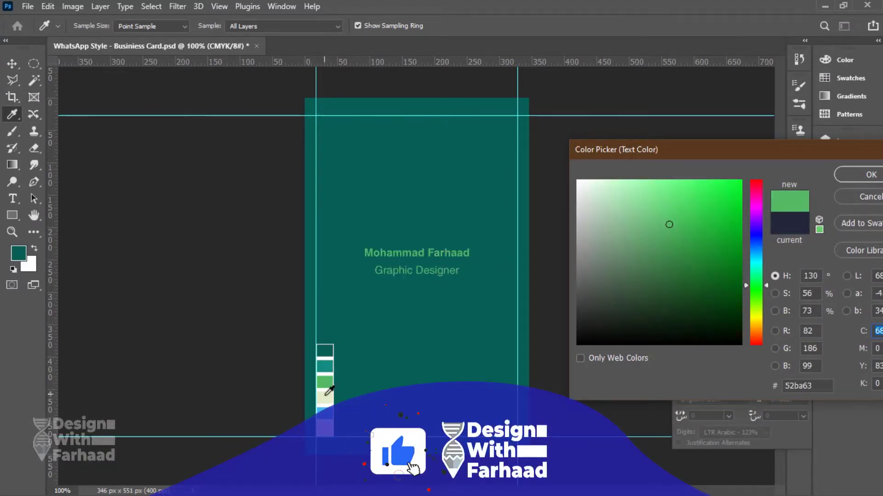
click(325, 397)
click(869, 177)
click(15, 66)
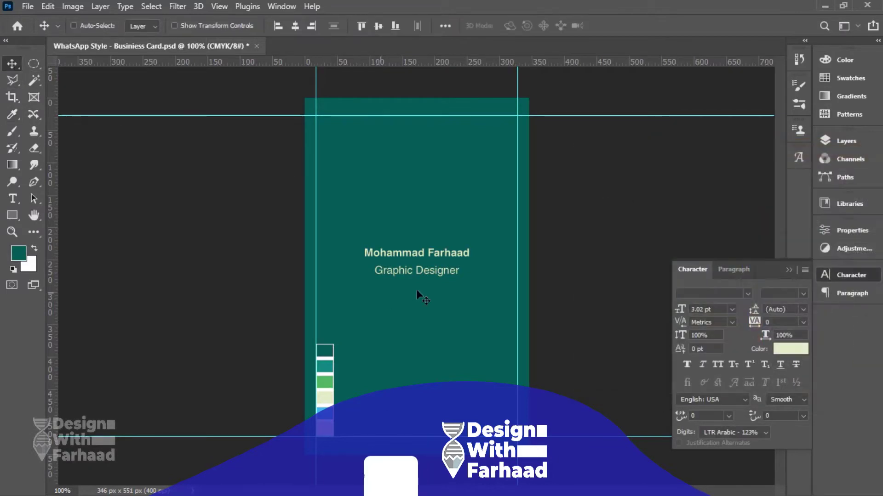
Place the "Graphic Designer" layer below the full-name layer, nudge it up closer to the name, and save the document
click(846, 142)
click(774, 170)
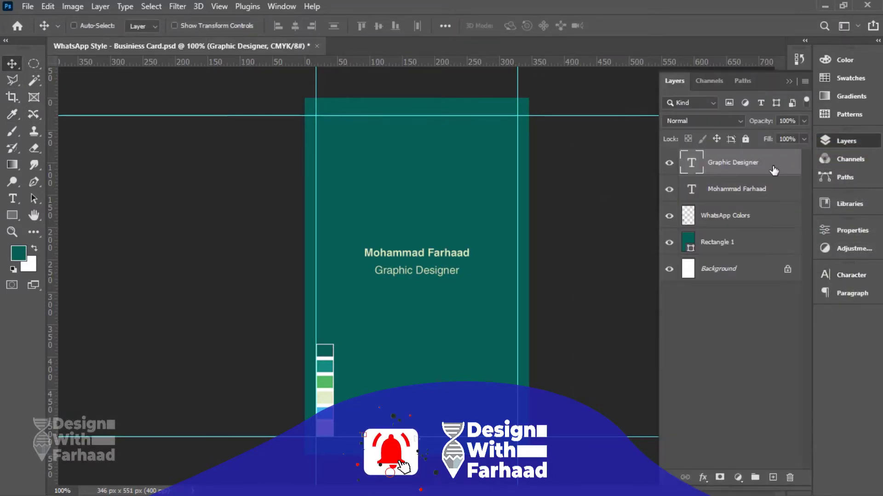
key(ctrl+bracketleft)
key(Up)
key(Up)
key(Up)
key(Up)
key(Up)
key(Up)
key(Up)
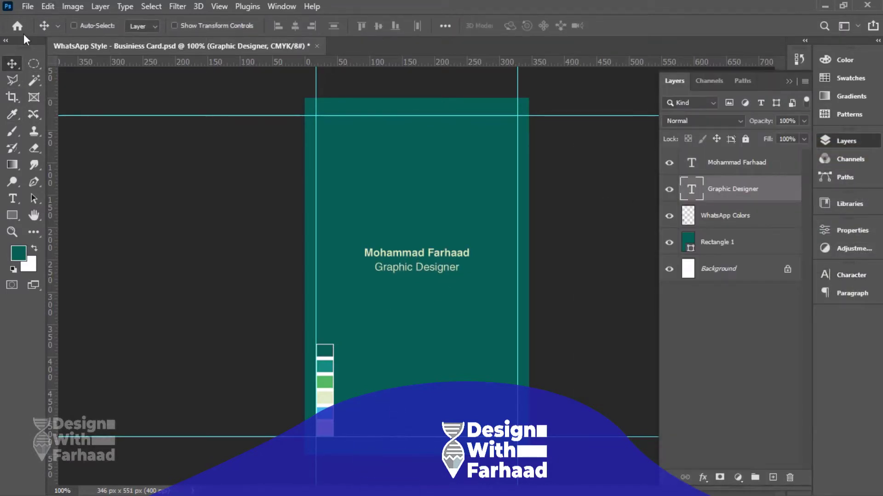
key(ctrl+s)
Draw a circle without stroke, about 124 × 124 px, above the full-name text with the Ellipse tool
click(15, 214)
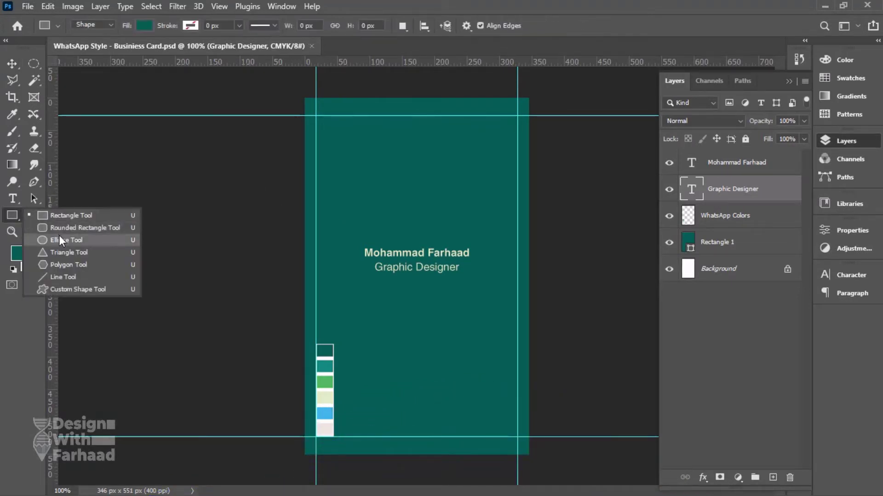
click(59, 240)
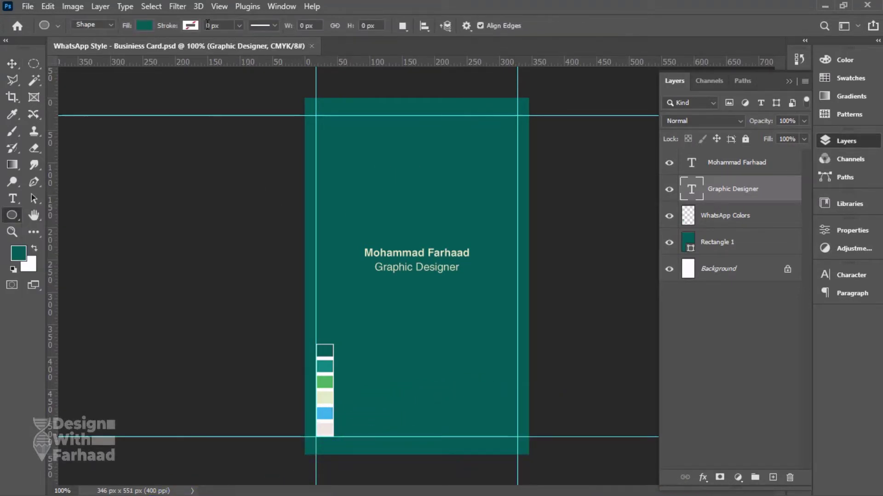
drag(412, 185, 451, 225)
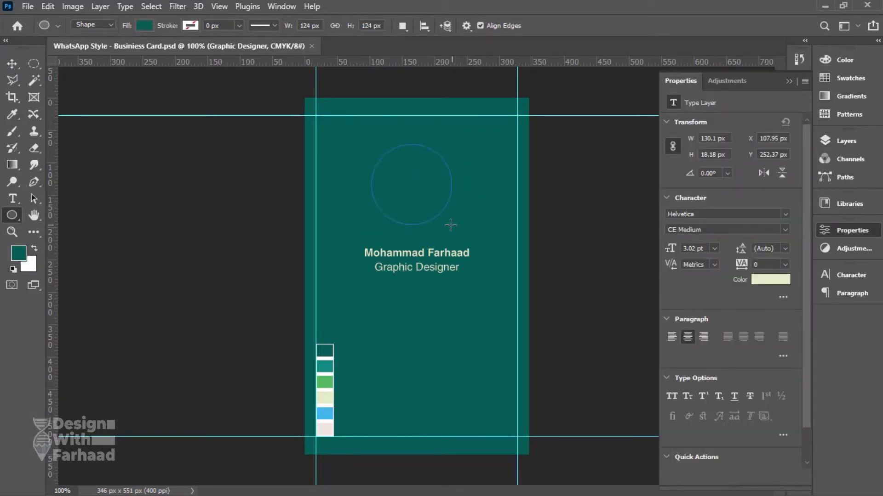
Fill the new circle with the green of the third WhatsApp swatch, 52ba63
click(704, 217)
click(826, 240)
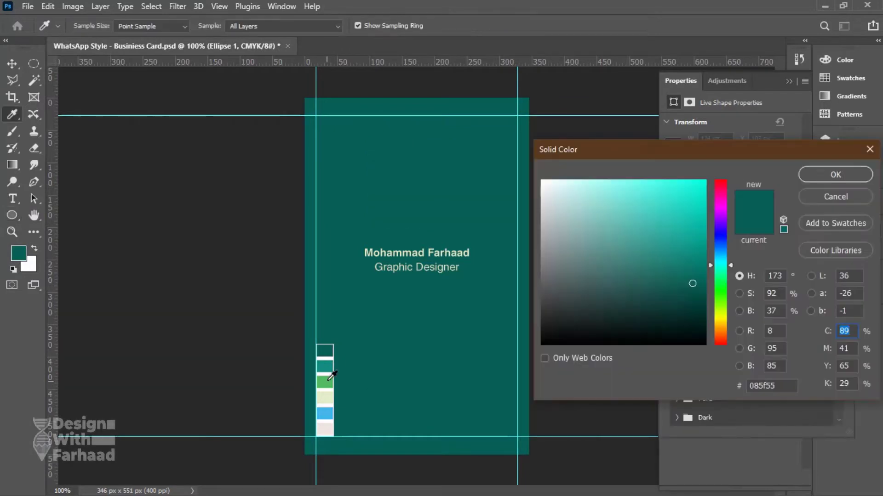
click(326, 381)
click(831, 175)
click(858, 230)
key(v)
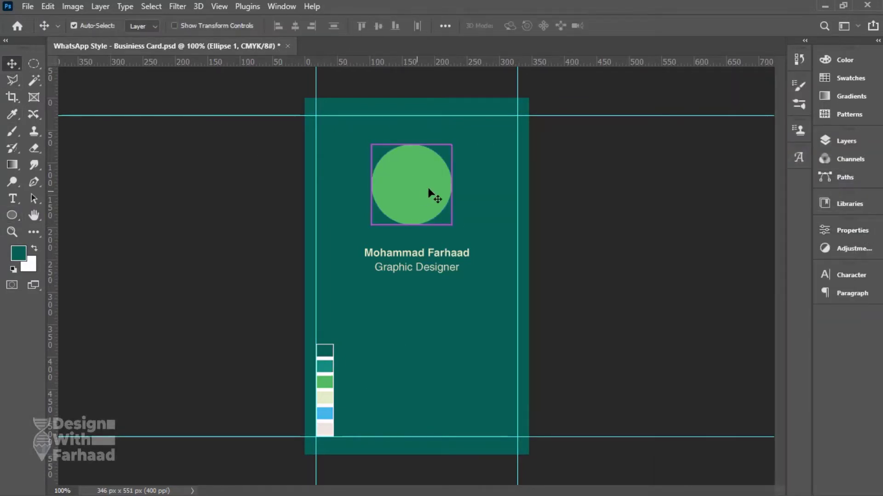
Centre the green circle horizontally above the name and rename its layer "photo border"
scroll(429, 193, up, 4)
key(shift+Right)
click(841, 140)
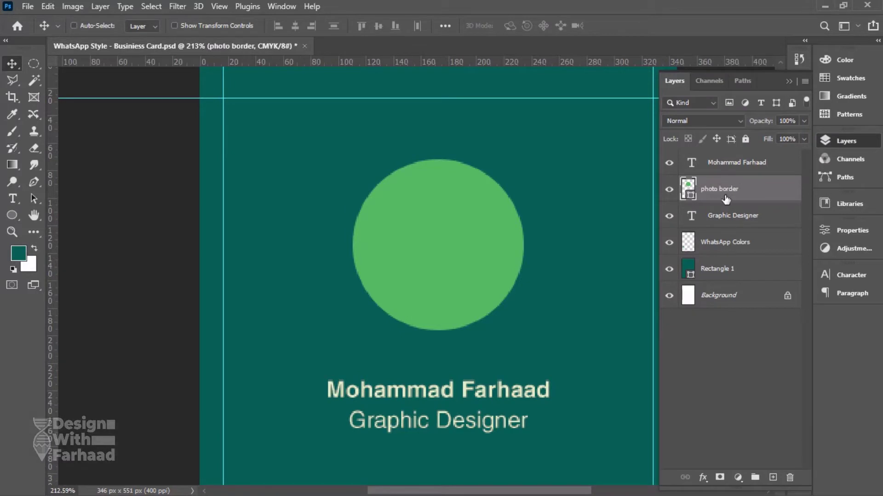
Duplicate the "photo border" circle as "photo placeholder" and fill the copy with the teal of the second WhatsApp swatch
key(ctrl+j)
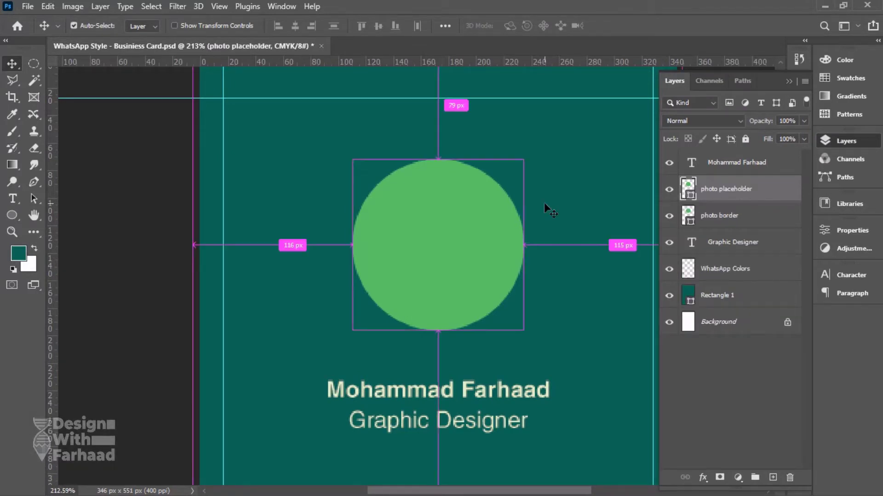
scroll(547, 209, down, 4)
drag(579, 271, 550, 211)
double_click(689, 195)
click(311, 438)
click(833, 175)
Scale the "photo placeholder" circle to 90% and rescale it to 103%, leaving a thin green ring around it
key(ctrl+t)
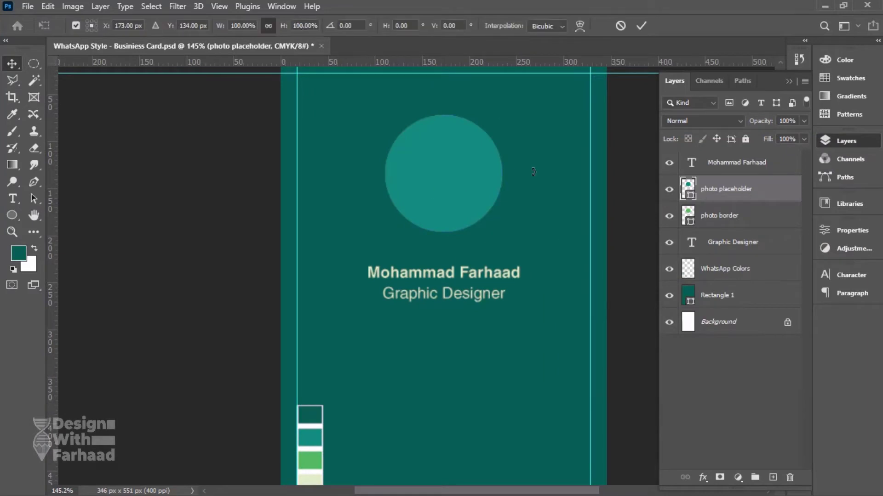
text(90)
key(Return)
key(Return)
key(ctrl+t)
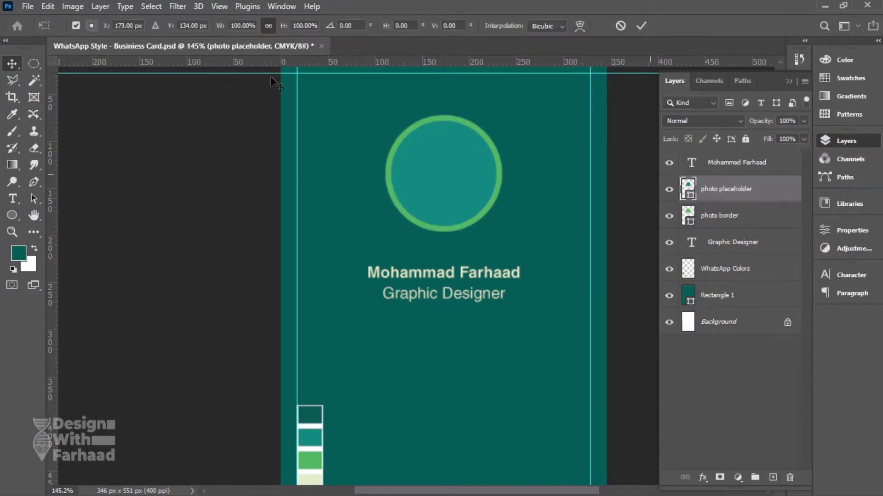
click(302, 27)
text(103)
key(Return)
key(Return)
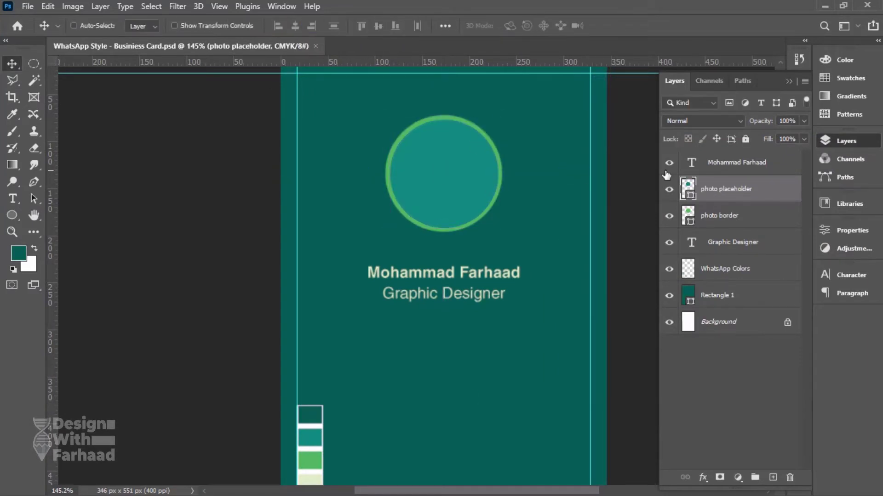
Open "sample image.jpg" and paste its portrait into the business card above the "photo placeholder" layer
click(26, 7)
click(39, 29)
click(766, 109)
click(774, 369)
key(ctrl+v)
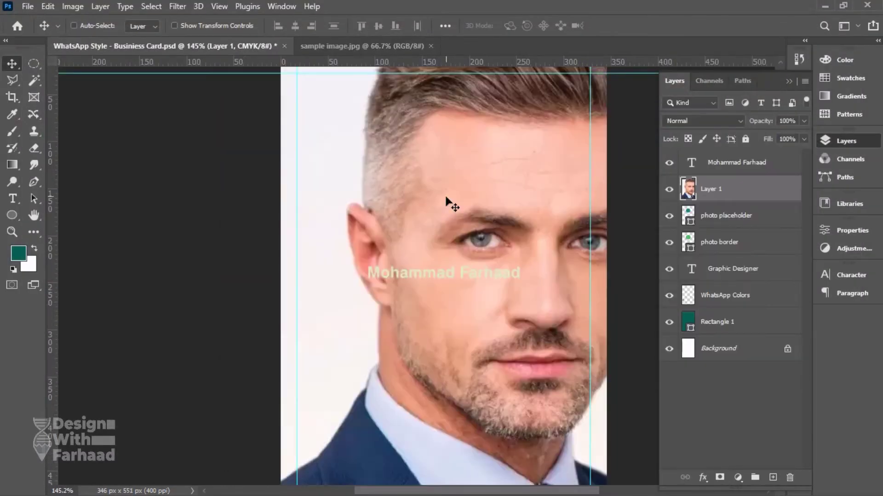
Scale the pasted portrait to 20%, move it over the circle, and name its layer "image"
key(ctrl+t)
text(20)
key(Return)
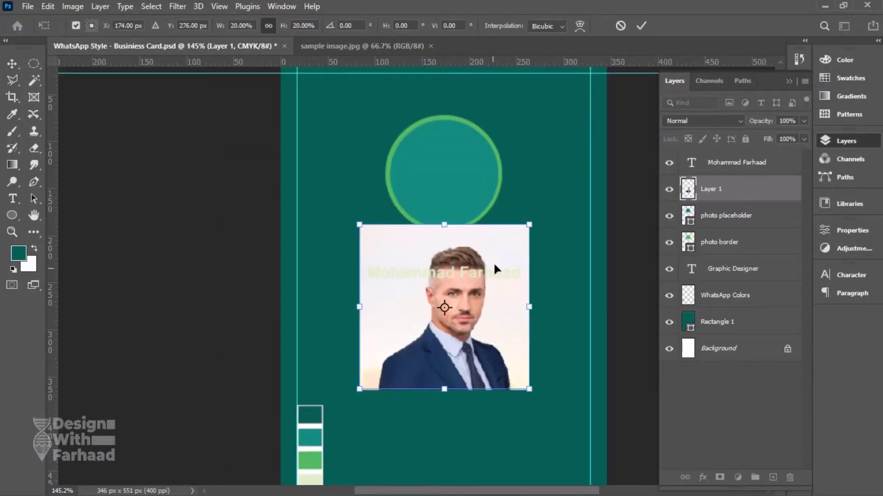
drag(495, 269, 485, 140)
key(Return)
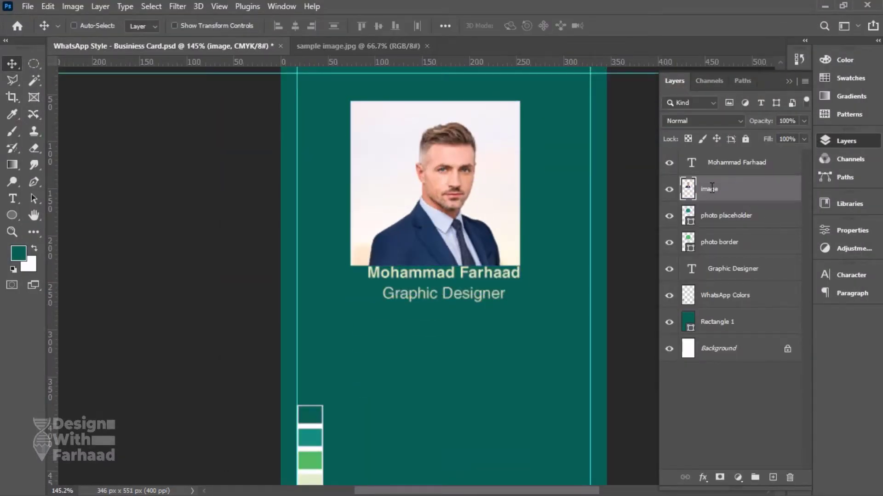
Clip the "image" layer to the "photo placeholder" circle and scale the portrait to about 75% so it fits inside
alt+click(719, 202)
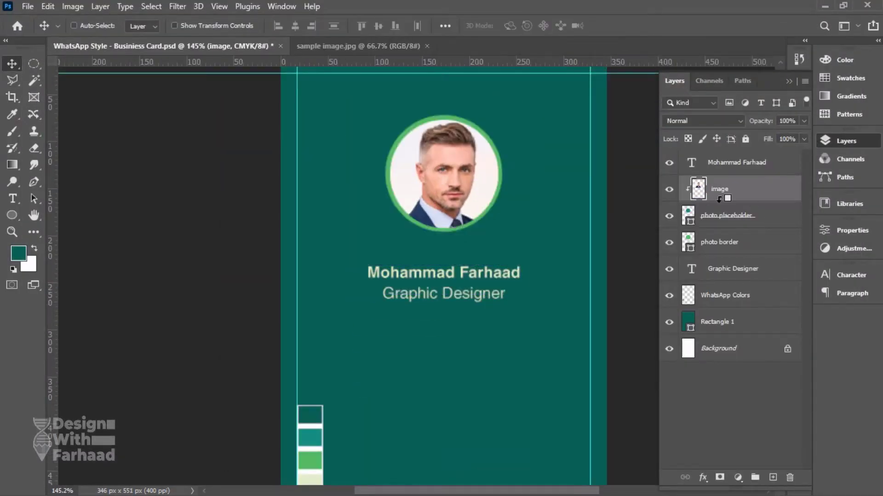
key(ctrl+t)
drag(438, 266, 441, 237)
drag(439, 101, 442, 115)
drag(456, 180, 461, 180)
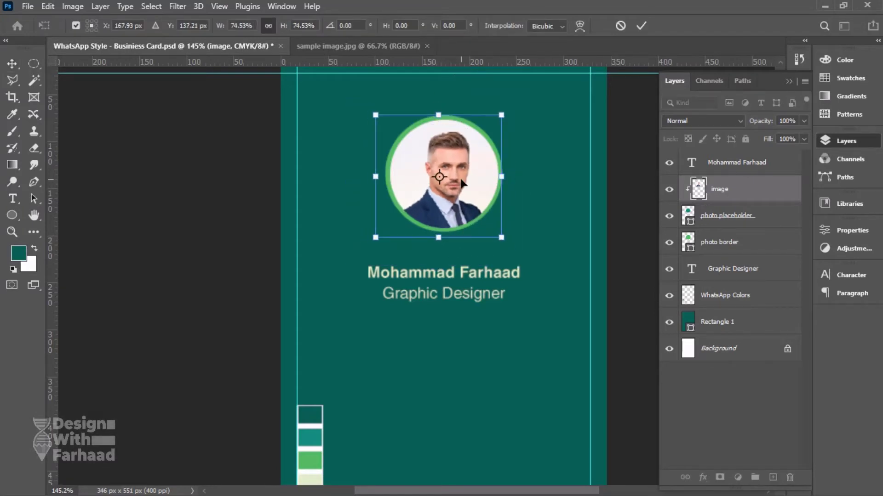
key(Return)
Enlarge the clipped portrait slightly, recentre it within the circle, and save the document
key(ctrl+t)
drag(438, 238, 439, 245)
drag(465, 208, 460, 200)
key(Return)
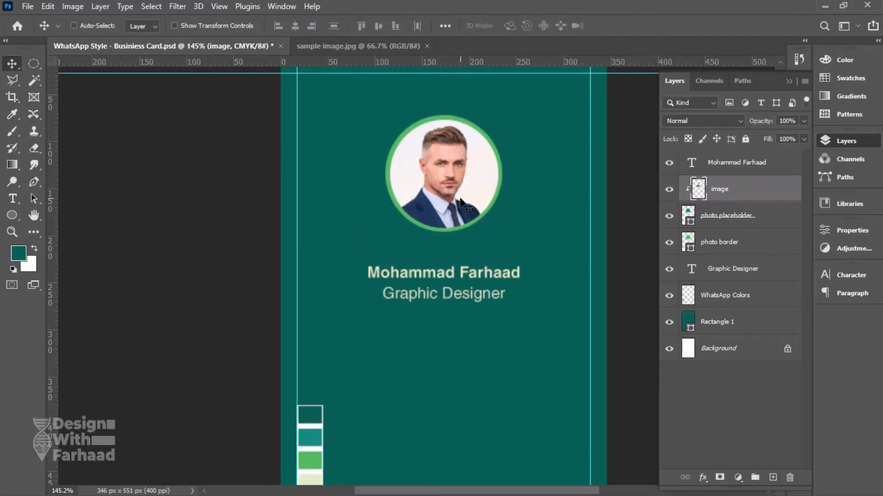
key(ctrl+s)
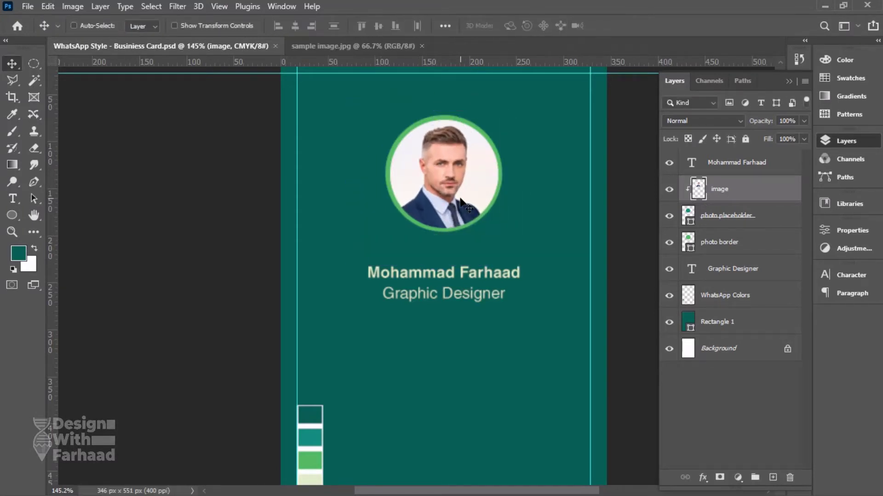
Move the full-name text layer down the stack to just above the "Graphic Designer" layer
right_click(480, 274)
click(504, 282)
drag(746, 169, 758, 262)
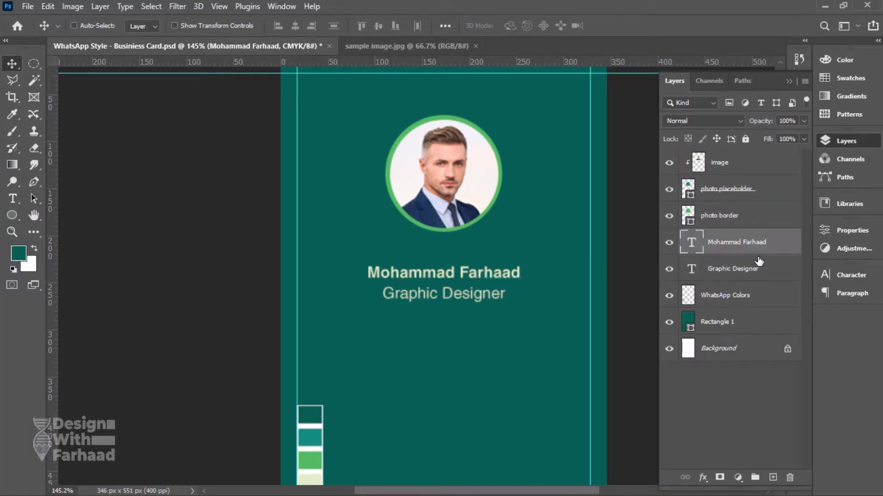
Group the "photo border", "photo placeholder" and "image" layers and name the group "Profile Image"
click(754, 214)
shift+click(741, 163)
key(ctrl+g)
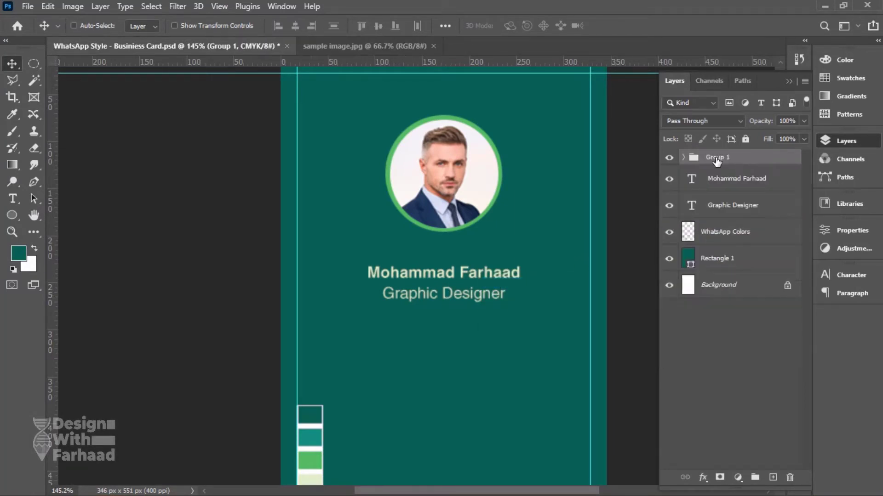
click(717, 159)
text(Profle Image)
key(Return)
Put the full-name and job-title layers in a group named "Name and Position"
double_click(725, 174)
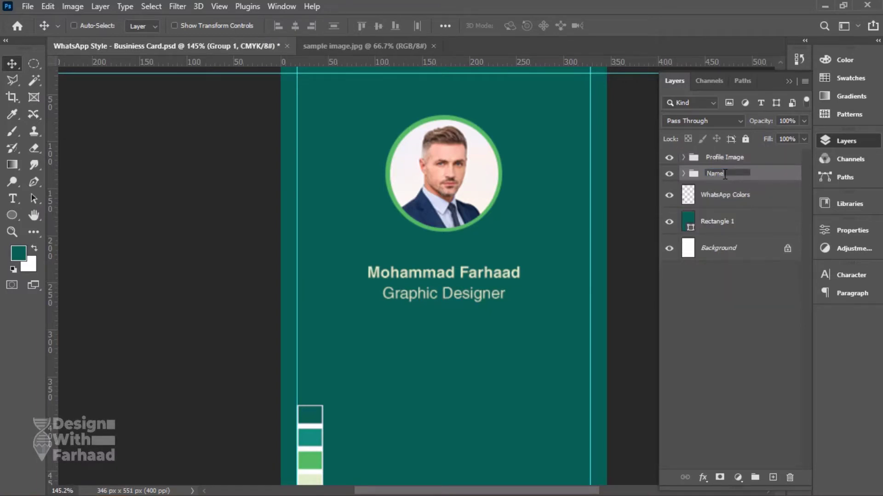
text(Name and Position)
key(Return)
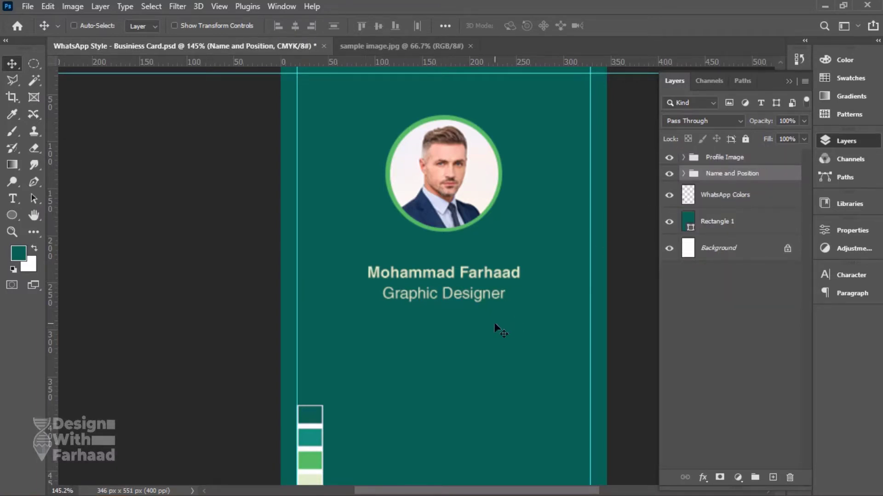
Apply All Caps to both text layers in the "Name and Position" group
click(683, 174)
click(732, 201)
shift+click(732, 223)
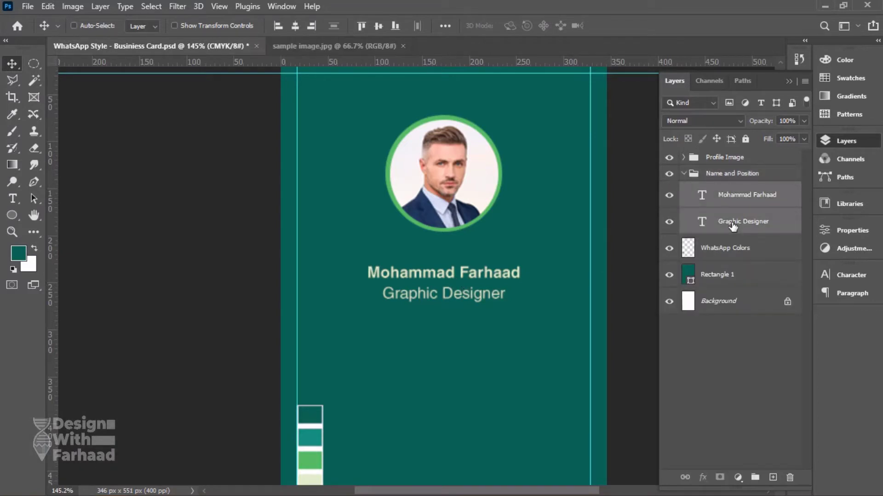
click(845, 276)
click(718, 364)
Try a 2.5 pt font size on both texts and settle on 3 pt
click(703, 309)
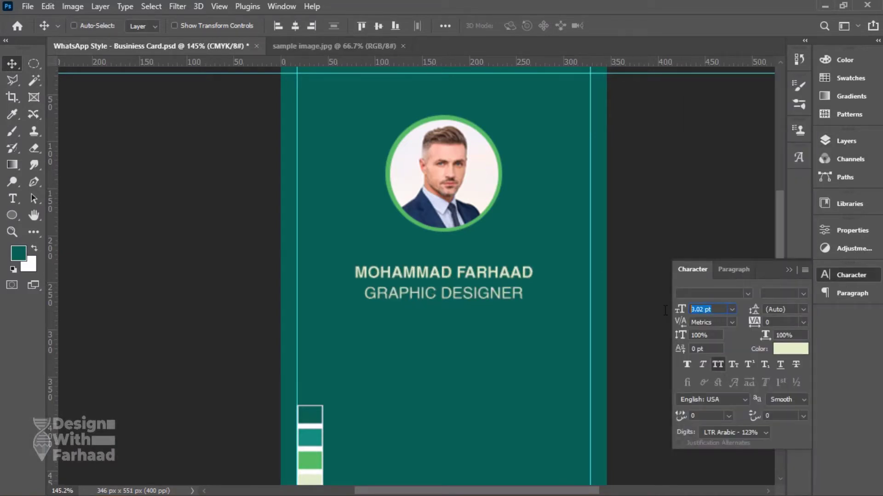
text(2.5)
key(Return)
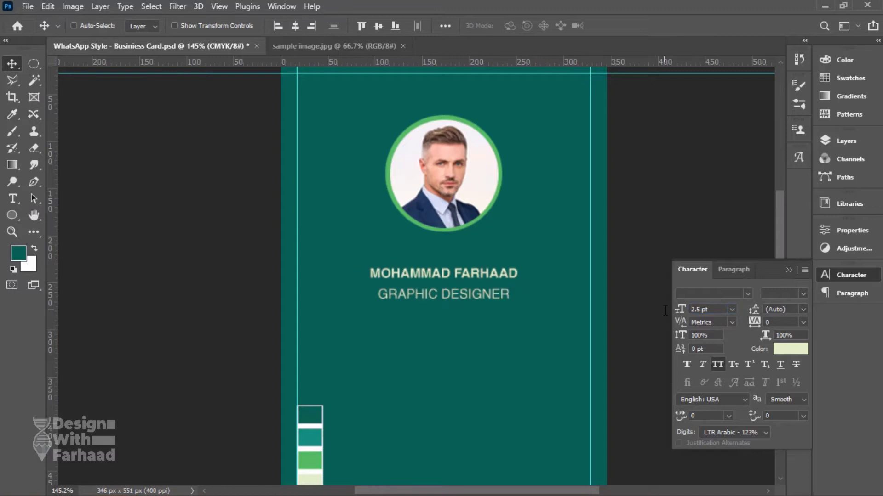
key(Return)
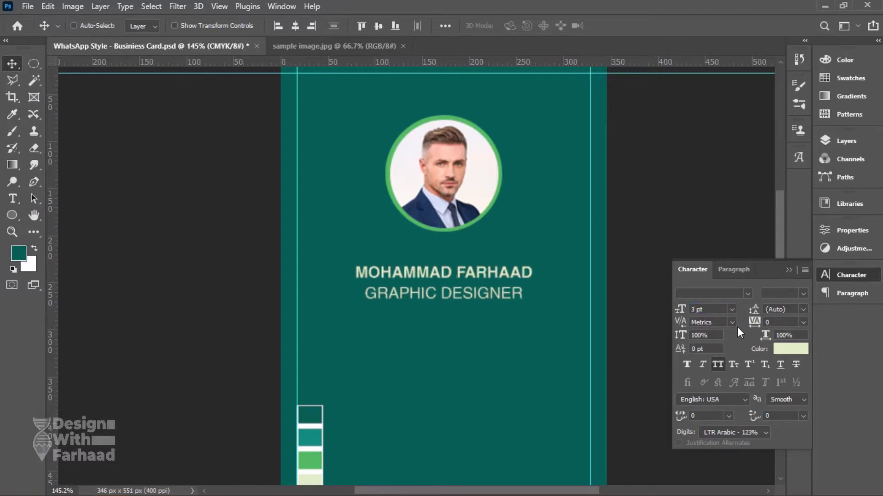
Set the job-title text's font style to Helvetica Regular
right_click(483, 297)
click(492, 313)
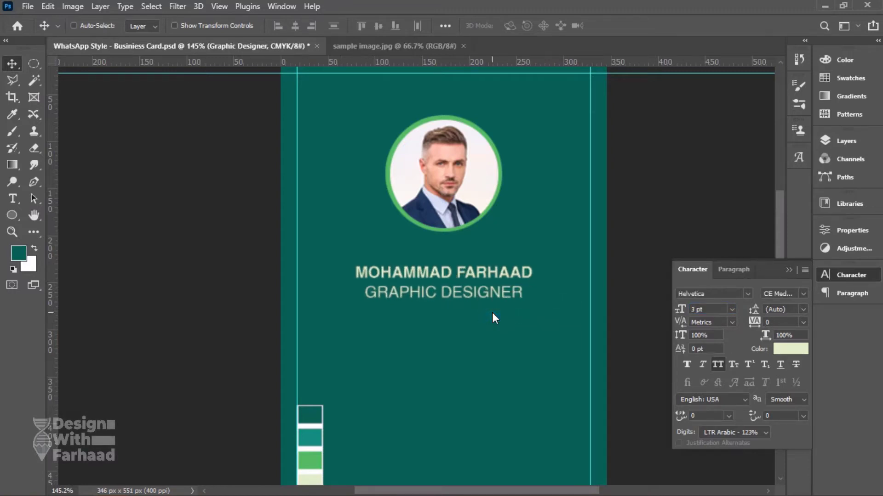
click(803, 297)
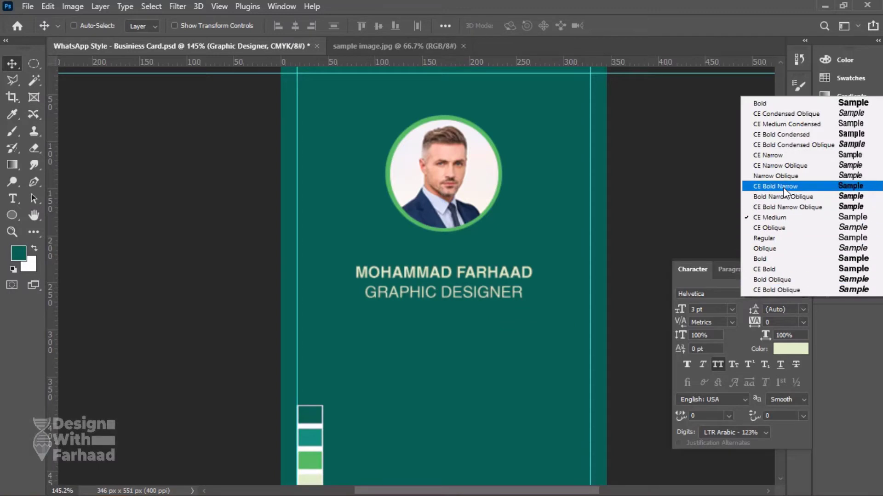
click(770, 238)
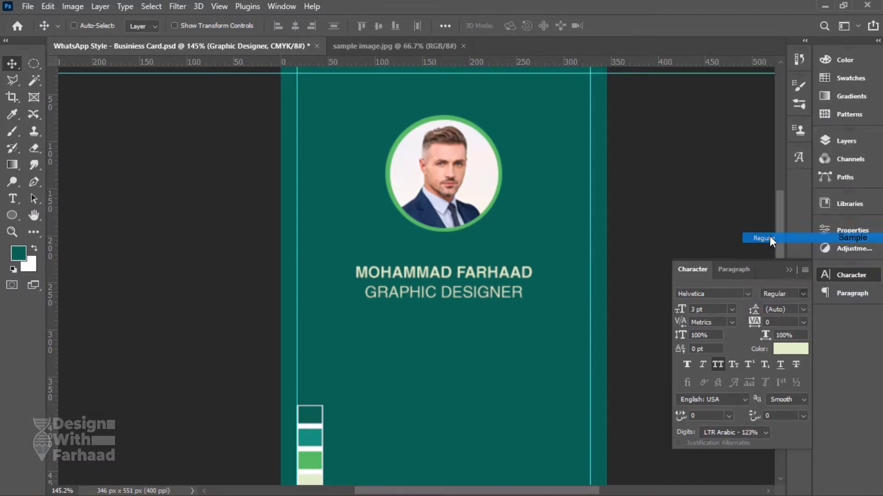
Try Bold Oblique on the full-name text, settle on CE Bold with Faux Bold, and save the card
right_click(468, 288)
click(515, 296)
click(791, 294)
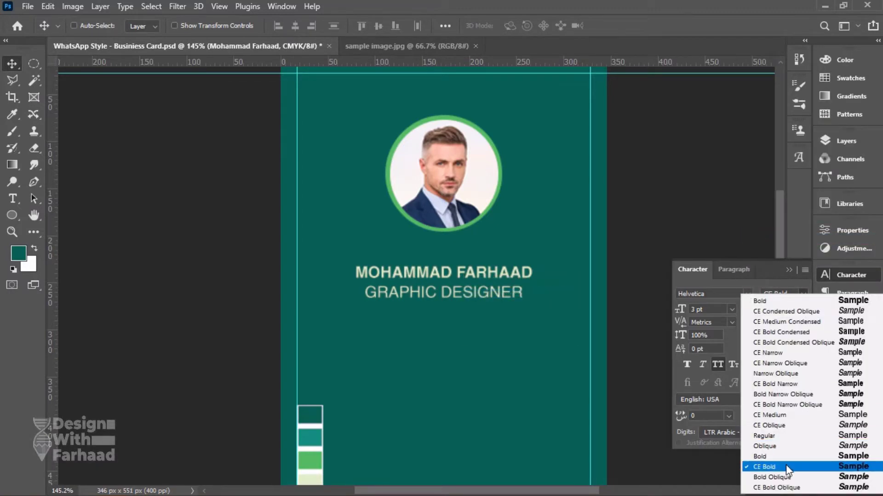
click(772, 477)
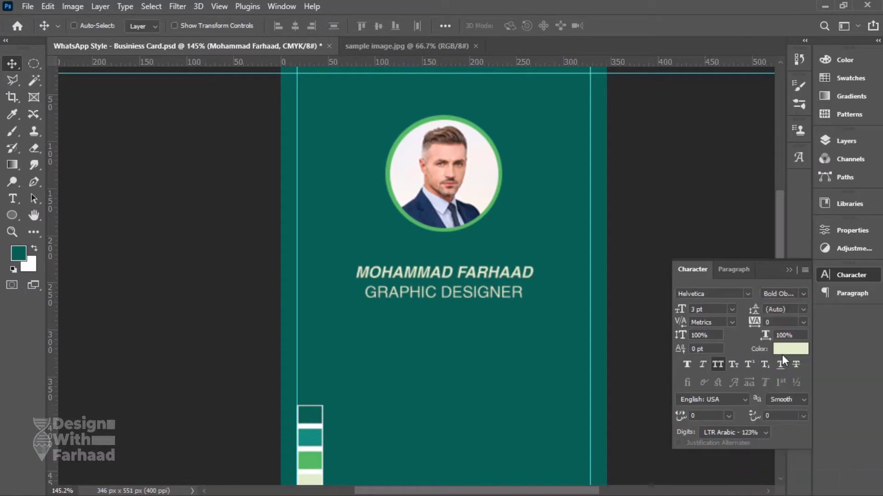
click(803, 295)
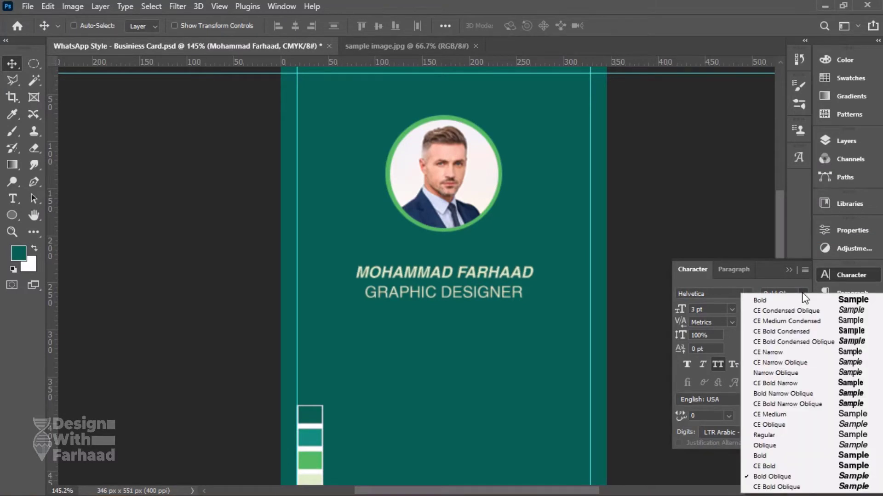
click(797, 467)
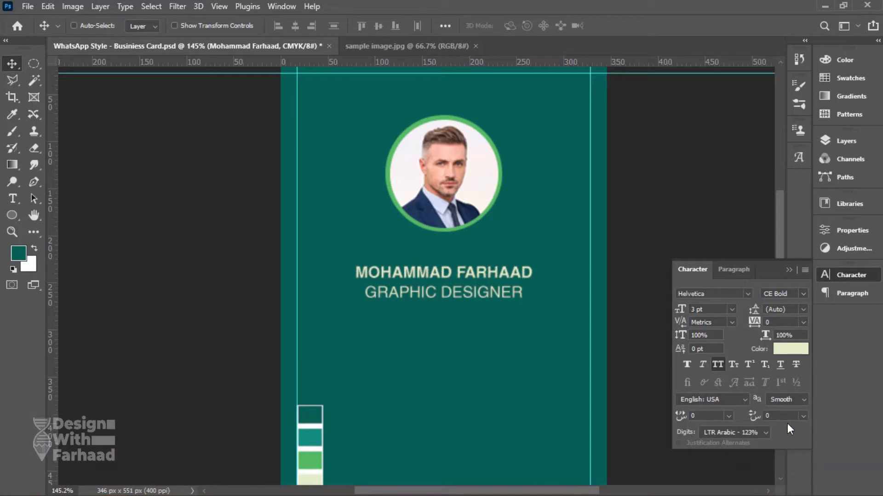
key(ctrl+s)
Collapse the "Name and Position" group and move it slightly lower, keeping it horizontally centred on the card
scroll(469, 292, down, 4)
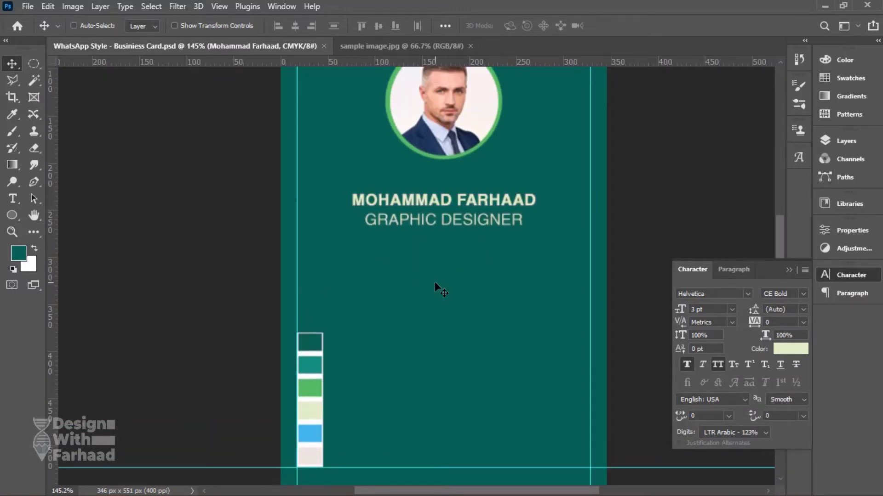
scroll(435, 289, down, 3)
click(842, 143)
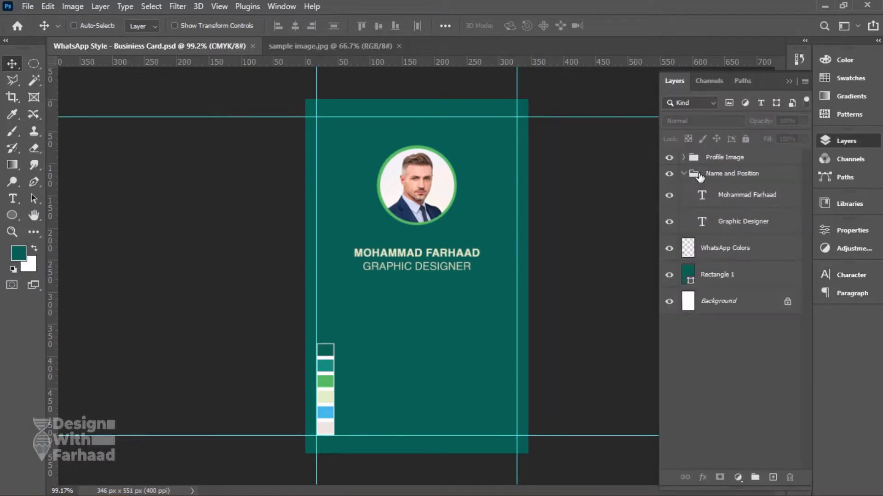
click(683, 174)
click(718, 177)
mouse_move(427, 274)
mouse_down()
mouse_move(427, 291)
mouse_move(441, 284)
mouse_up()
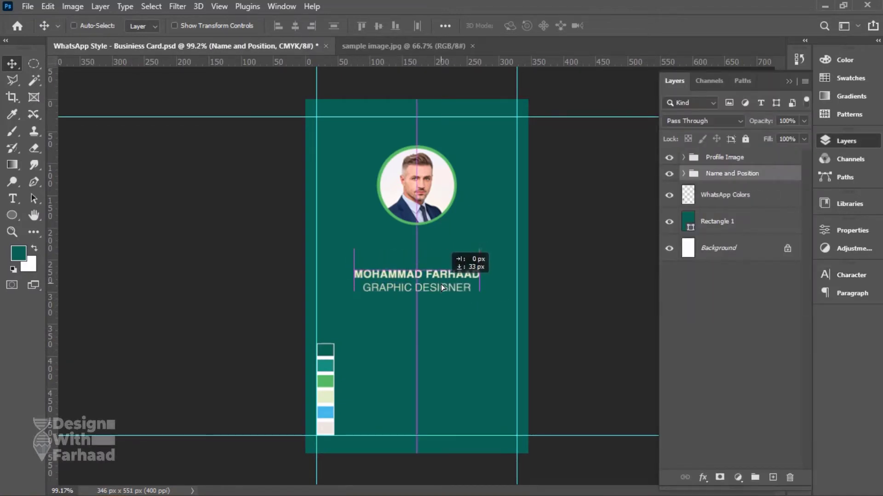
key(ctrl+a)
key(ctrl+d)
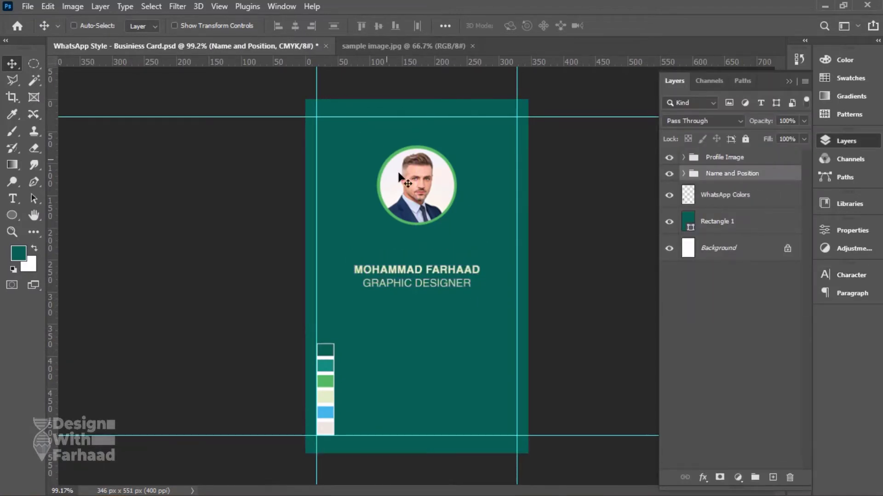
Try a slightly lower position for the "Profile Image" group, preview the layout without guides, and save
click(429, 181)
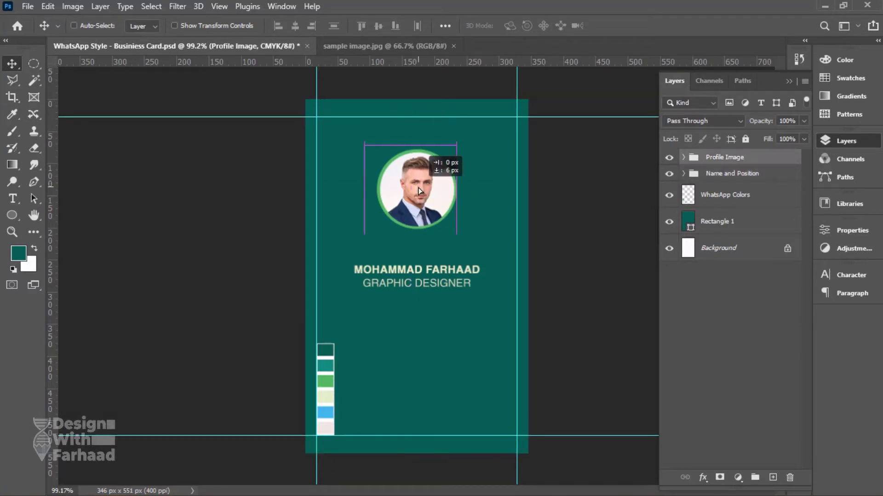
key(ctrl+h)
key(ctrl+h)
key(ctrl+s)
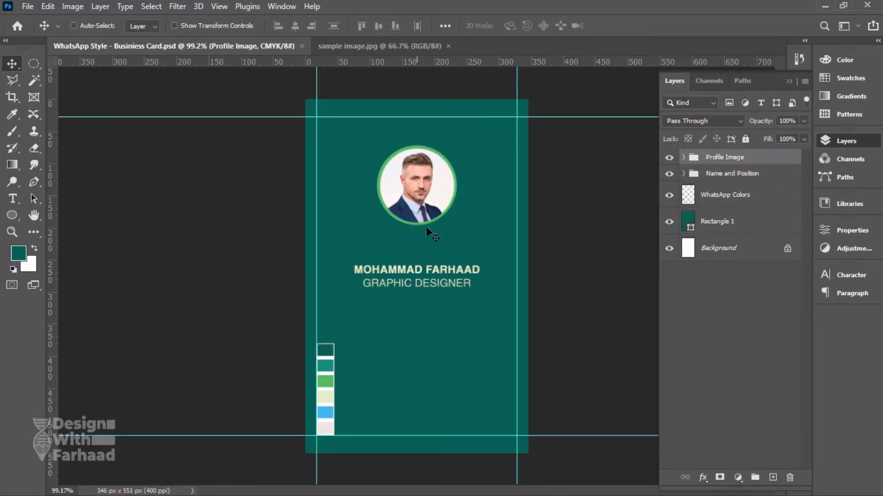
Open "Contact Us.png" and bring its email icon onto the business card below the job title
click(27, 6)
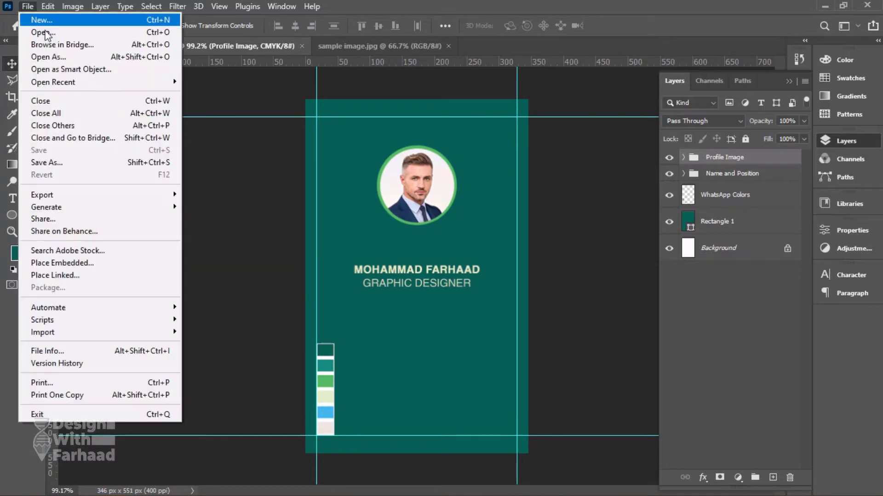
click(28, 31)
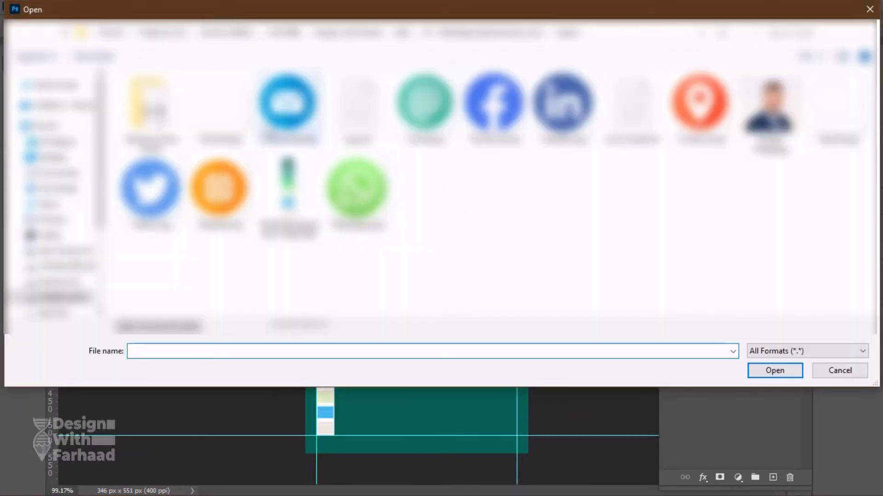
click(286, 101)
click(424, 101)
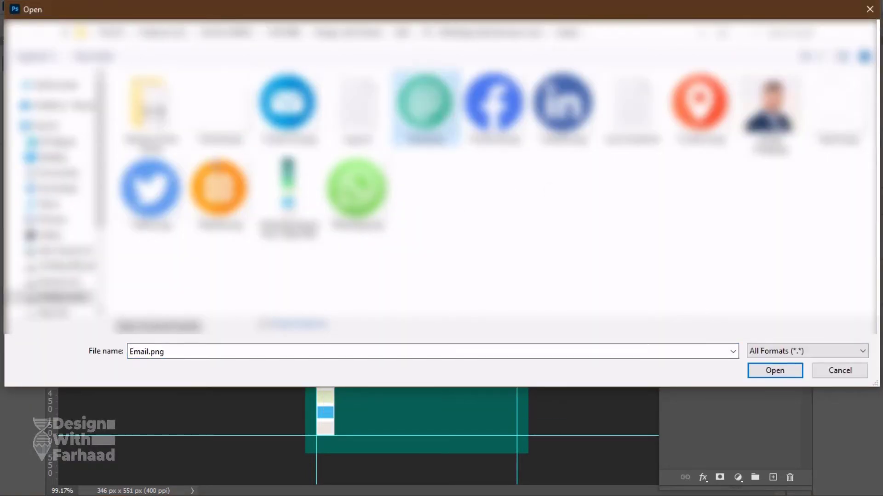
click(287, 102)
key(Return)
drag(416, 276, 427, 338)
Scale down the email icon and align it to the horizontal centre of the card
key(ctrl+t)
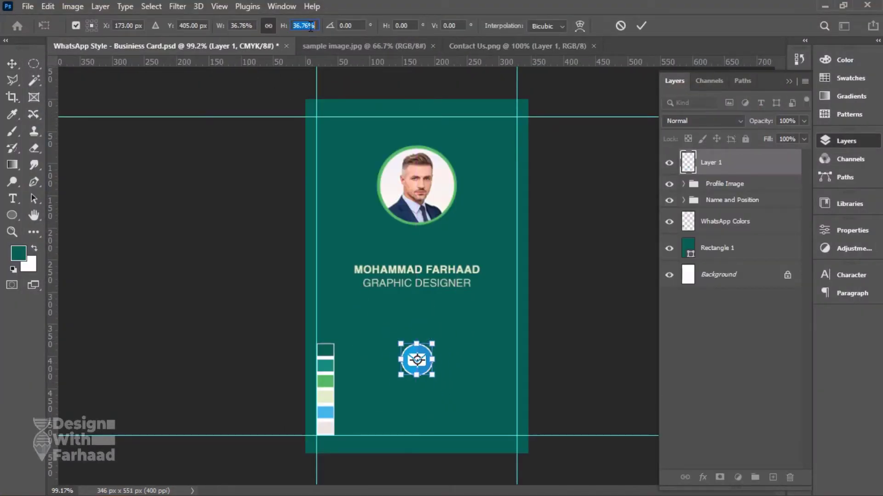
key(Return)
key(Return)
key(ctrl+a)
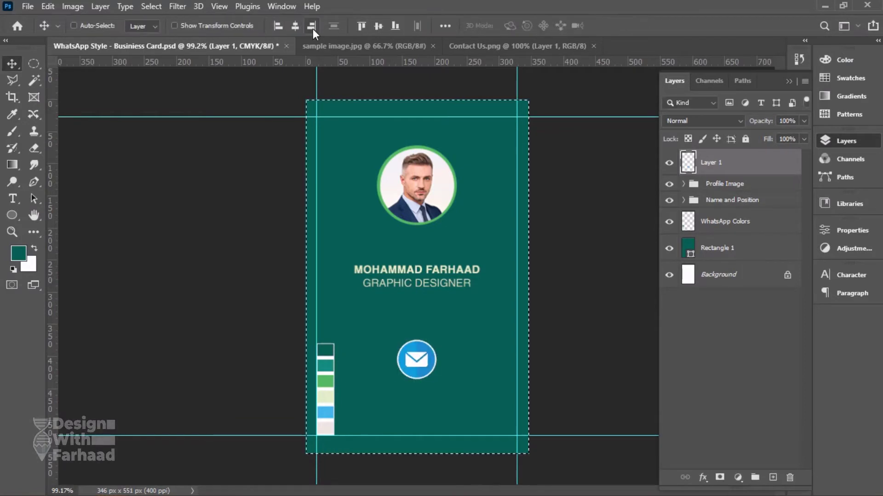
click(379, 26)
key(ctrl+d)
Move the email icon further down the card, check the layout without guides, and save
drag(418, 283, 420, 374)
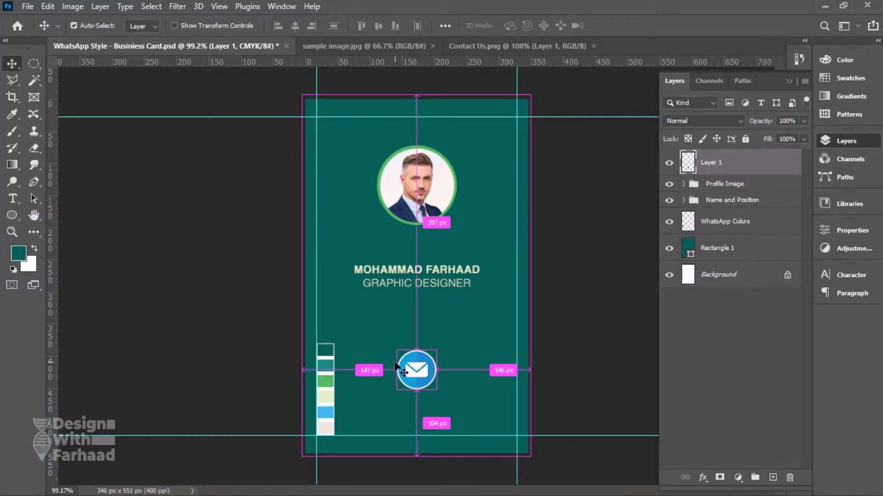
key(ctrl+semicolon)
key(ctrl+semicolon)
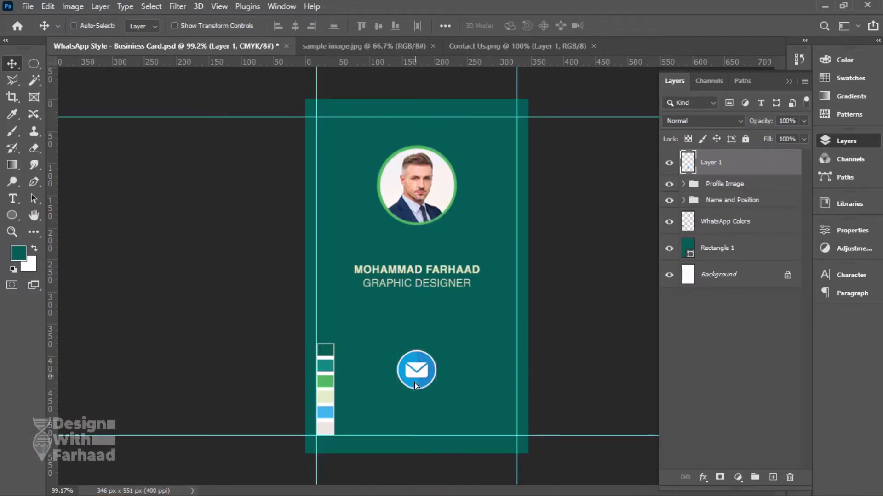
key(ctrl+s)
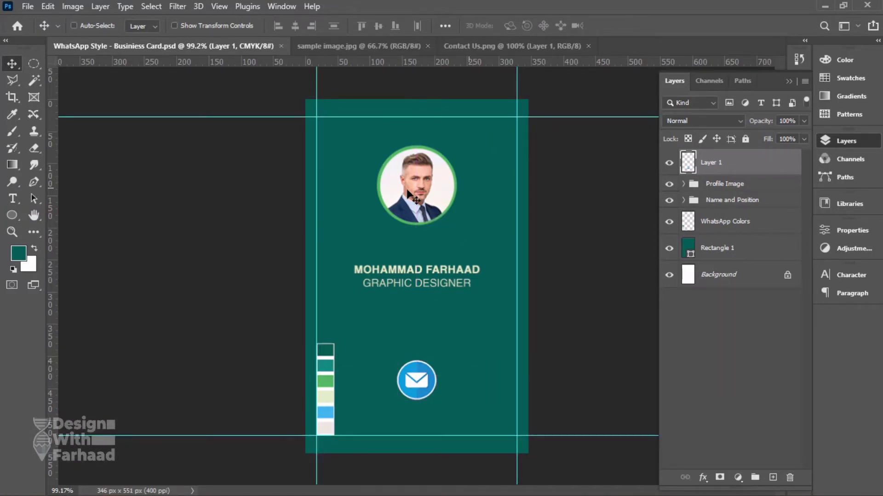
Close the "sample image.jpg" and "Contact Us.png" documents
click(387, 47)
click(428, 46)
click(445, 47)
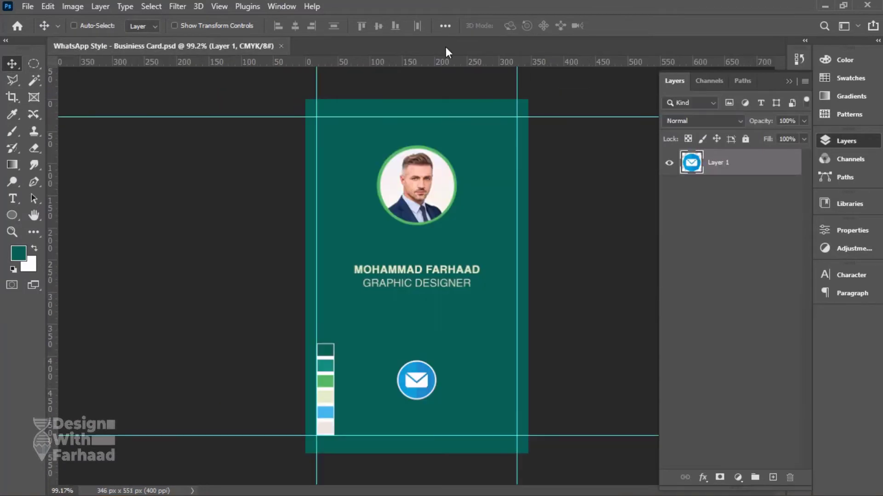
Duplicate the card document with the name "Back - WhatsApp Style - Businiess Card"
drag(180, 51, 233, 57)
right_click(235, 58)
click(257, 65)
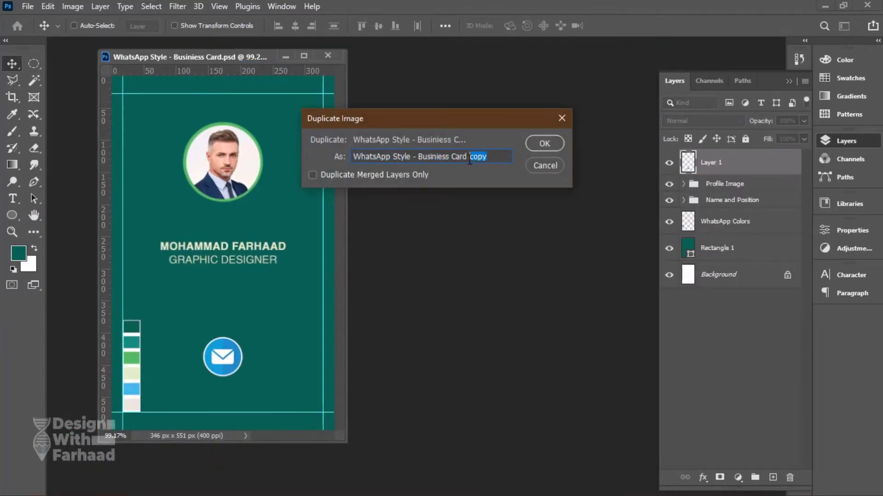
key(Home)
text(Back -)
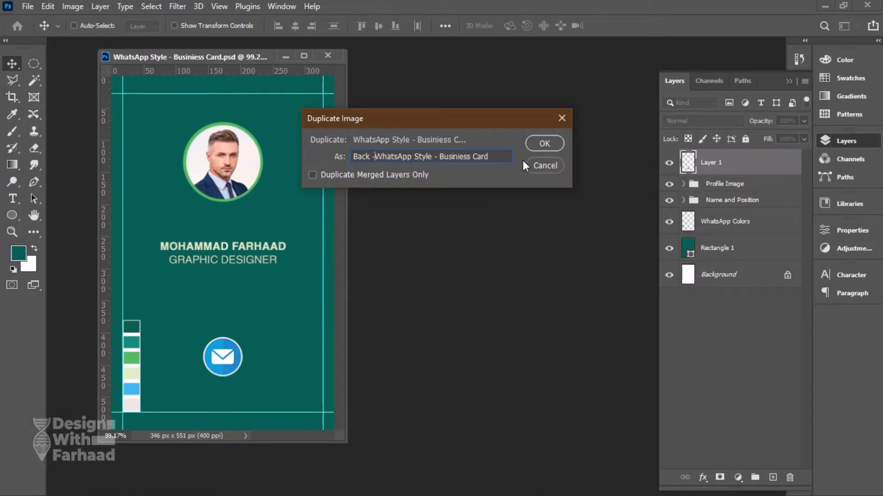
click(544, 144)
Close the original card, keep the duplicate docked, and save it as "Back - WhatsApp Style - Businiess Card.psd"
drag(247, 76, 217, 44)
click(157, 58)
click(332, 57)
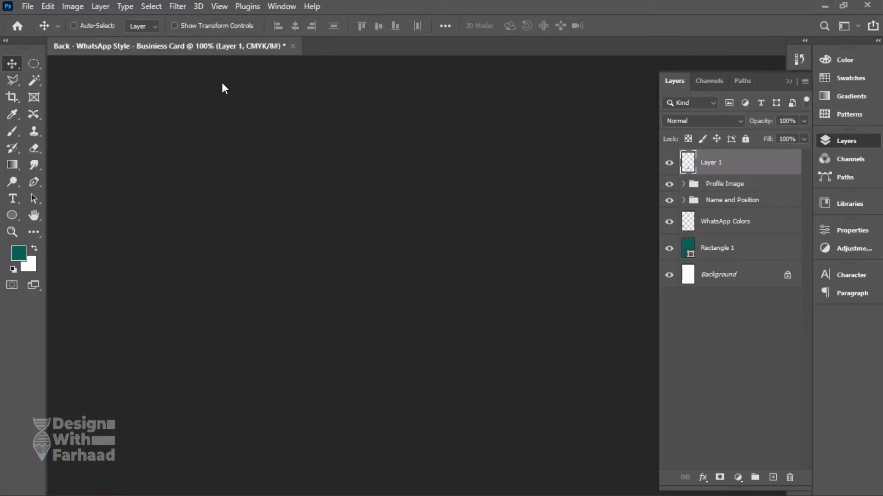
key(ctrl+s)
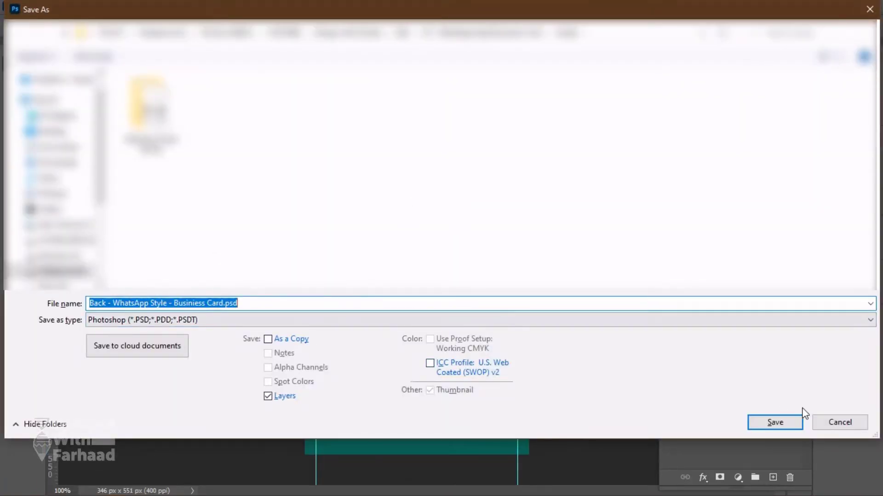
click(788, 422)
click(582, 125)
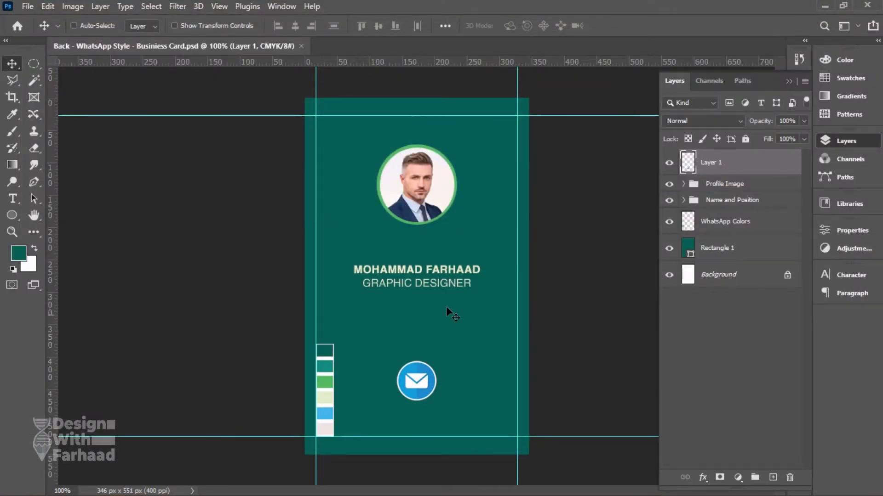
Delete the "Profile Image" group from the back-side document
click(738, 185)
key(Delete)
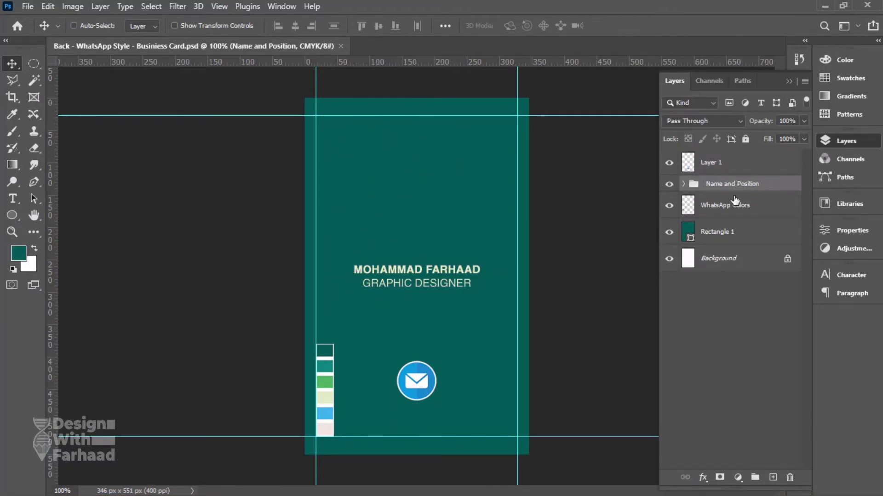
click(730, 233)
key(ctrl+t)
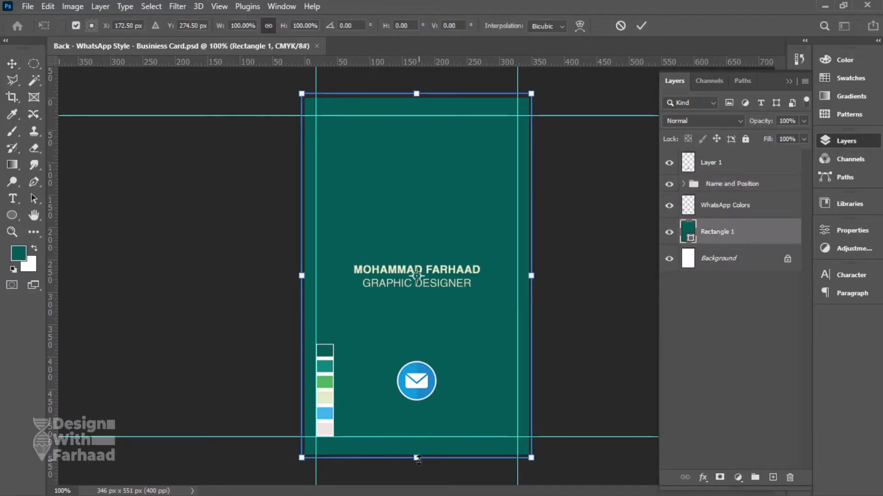
drag(419, 460, 413, 161)
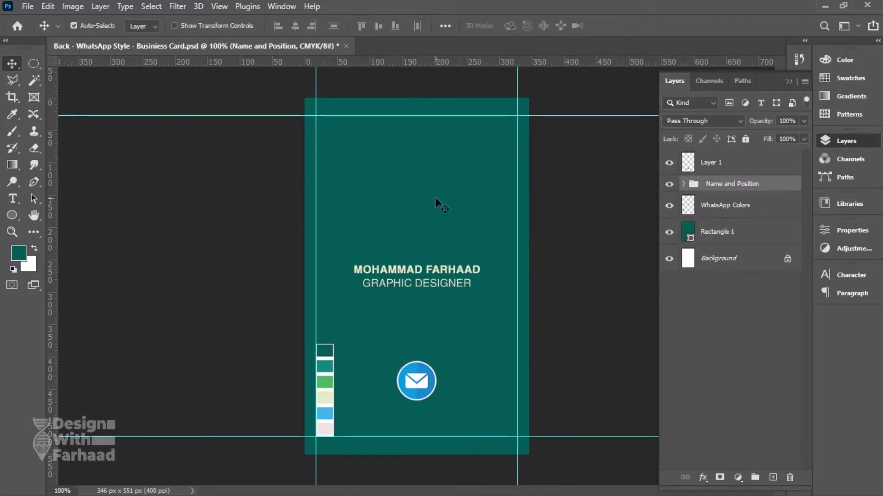
key(ctrl+s)
Shorten the green background rectangle to a header band across the card's upper edge
click(730, 234)
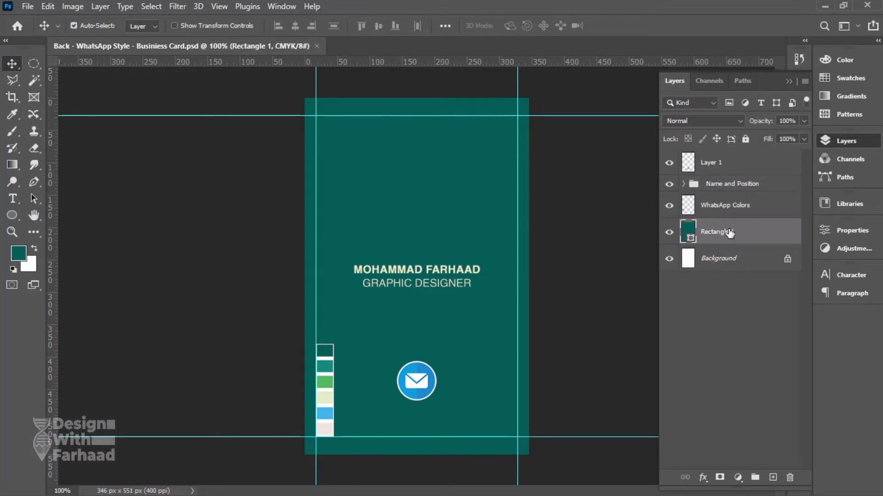
key(ctrl+t)
mouse_move(416, 458)
mouse_down()
mouse_move(414, 153)
mouse_move(427, 167)
mouse_move(428, 194)
mouse_move(413, 460)
mouse_up()
key(Return)
Duplicate the green band, stretch the copy to 560.47% height over the rest of the card, and place it beneath the original layer
key(ctrl+t)
key(Return)
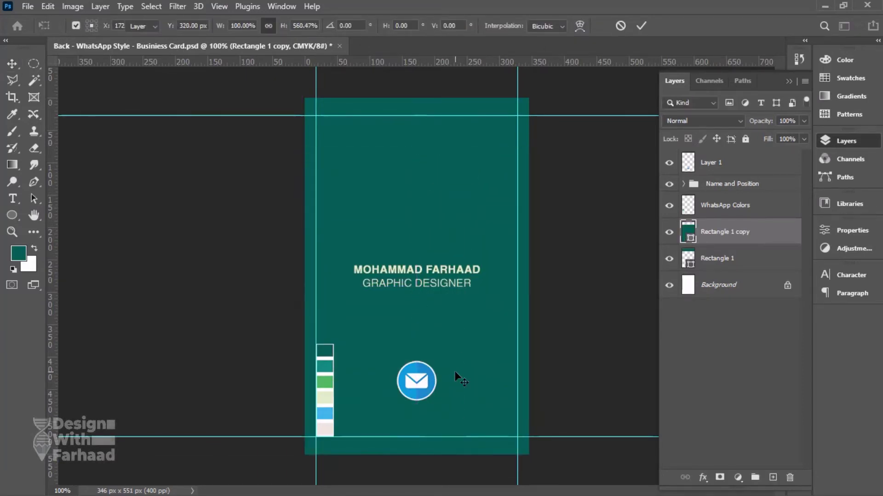
drag(715, 236, 709, 258)
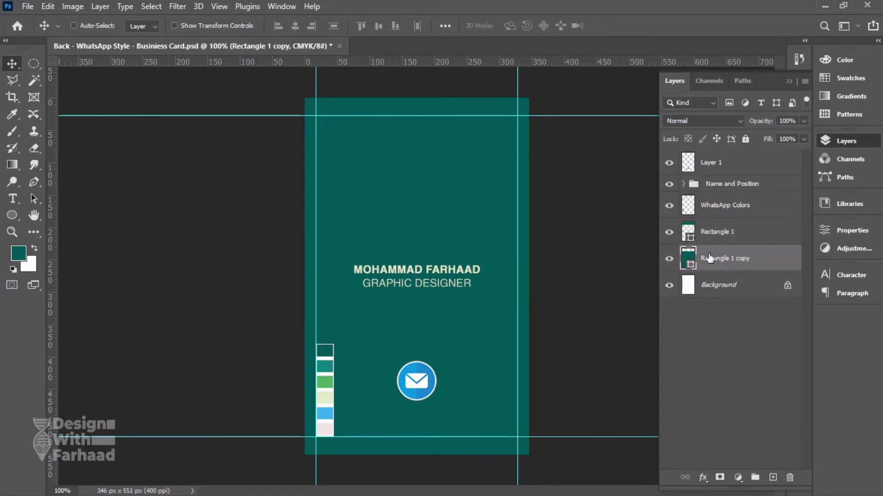
Recolor the large lower rectangle with the light beige swatch, ebe5dc
double_click(687, 258)
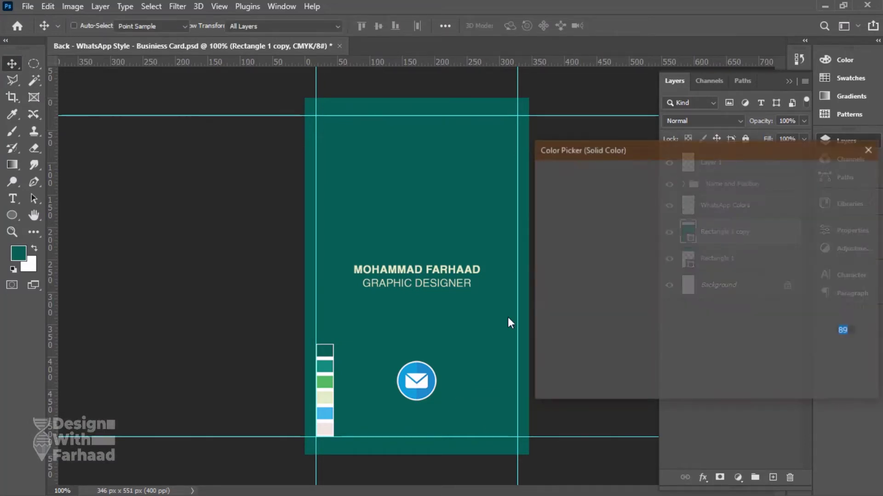
click(328, 396)
click(327, 430)
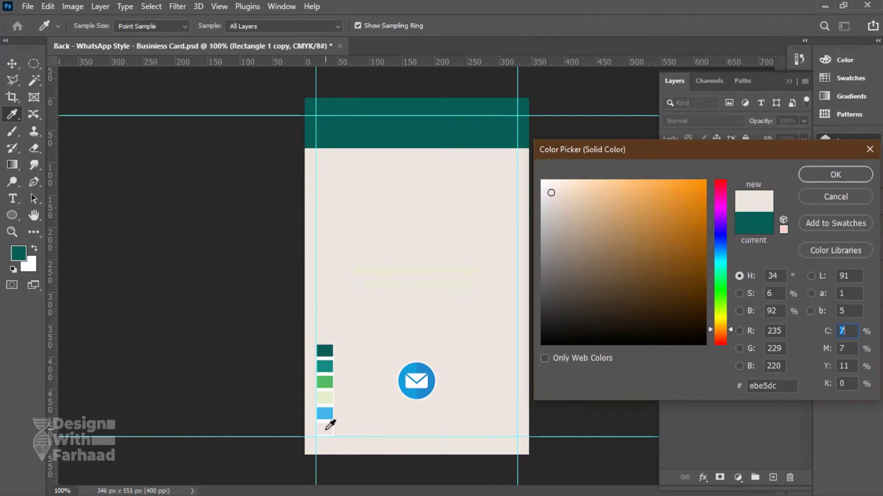
click(823, 177)
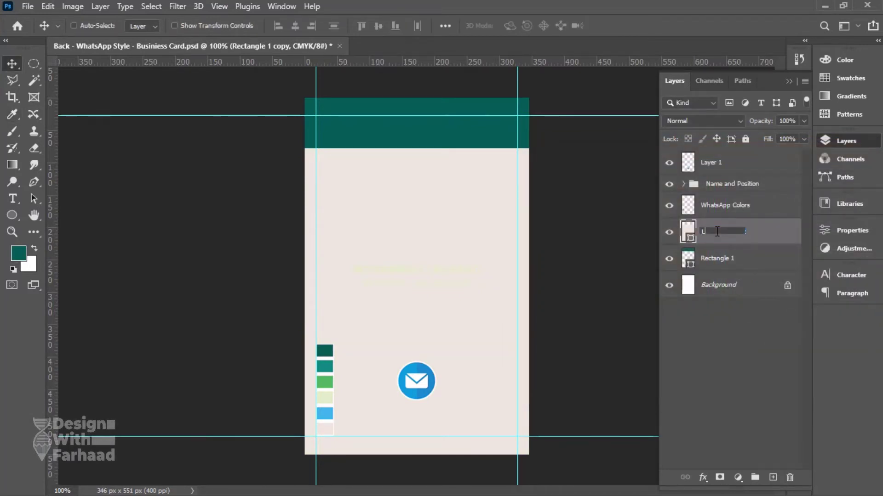
Rename the beige rectangle layer "Bottom Background" and the green header layer "Top Background"
click(717, 231)
text(Bottom Background)
key(Return)
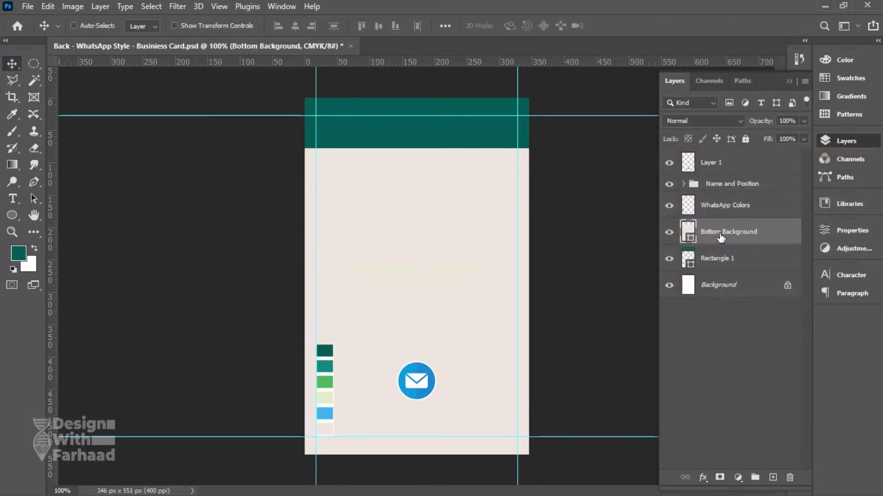
click(711, 266)
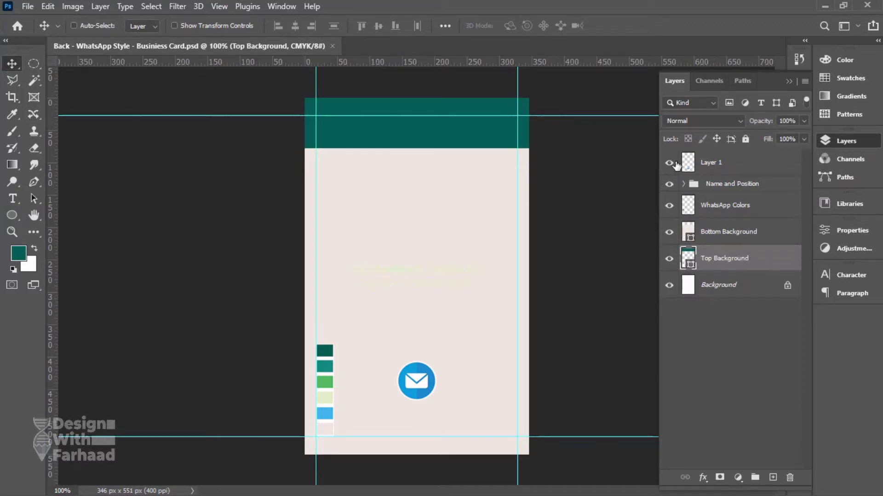
Delete the layer holding the blue email icon
click(669, 163)
click(670, 163)
click(708, 163)
key(Delete)
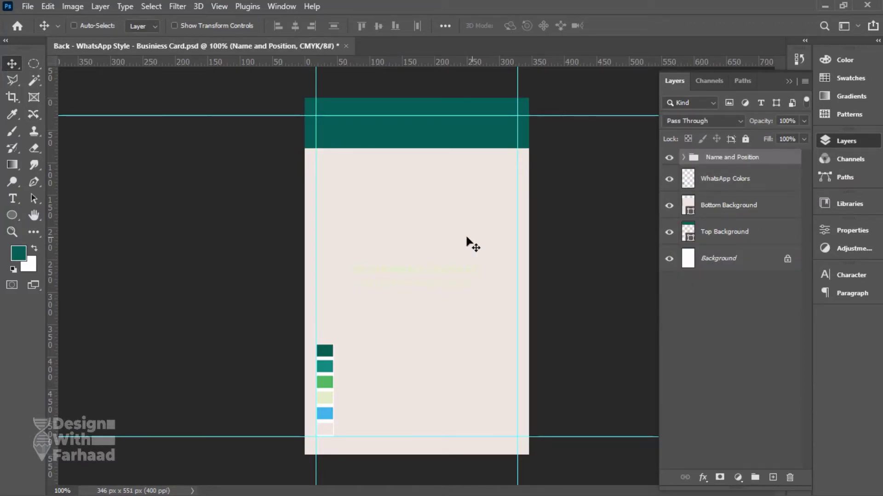
Add a vertical guide at about 60 px, raise the upper horizontal guide, place another lower in the header, and save
drag(52, 343, 346, 357)
key(ctrl+s)
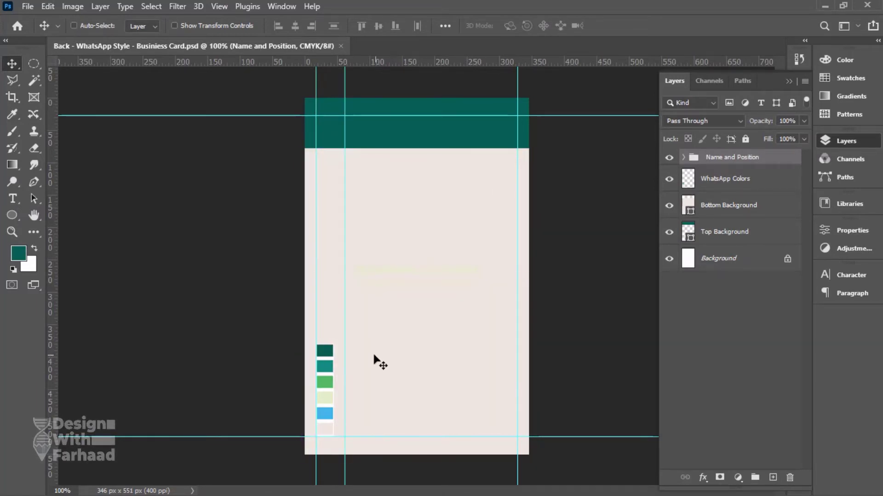
scroll(430, 122, up, 4)
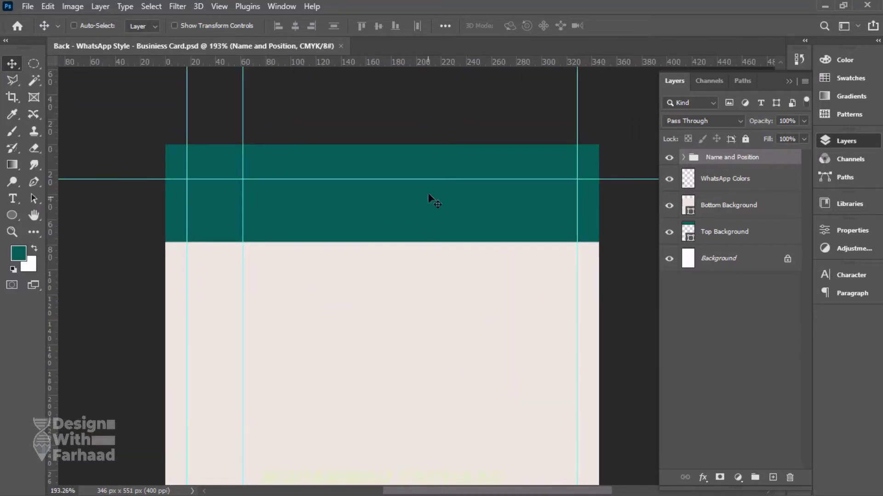
drag(433, 179, 432, 165)
drag(356, 62, 345, 213)
key(ctrl+s)
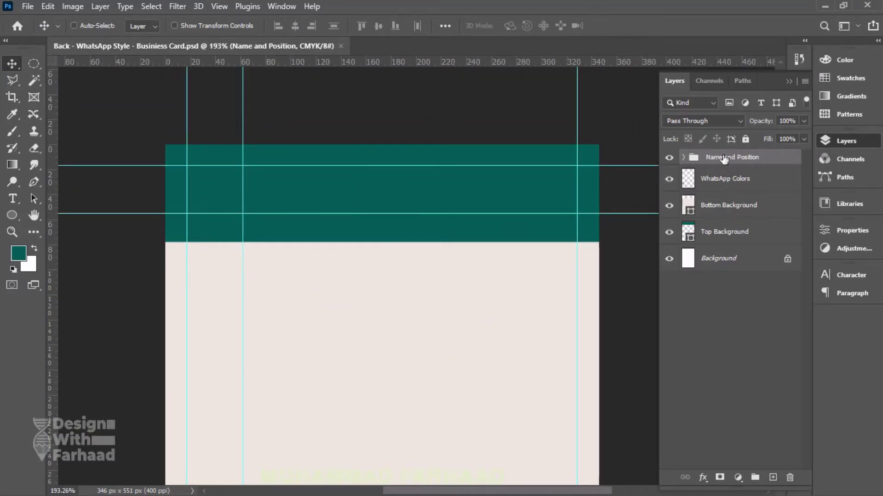
Move the name and position group onto the green header and delete its job title text
drag(414, 374, 389, 220)
click(682, 159)
click(752, 216)
key(Delete)
click(738, 162)
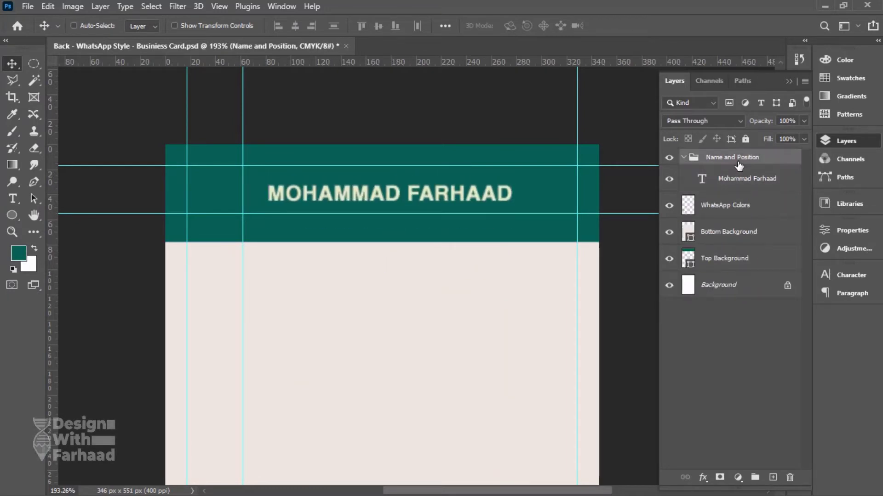
Take the name text out of the "Name and Position" group and delete the empty group
click(737, 182)
drag(737, 183, 739, 153)
click(737, 184)
key(Delete)
click(746, 163)
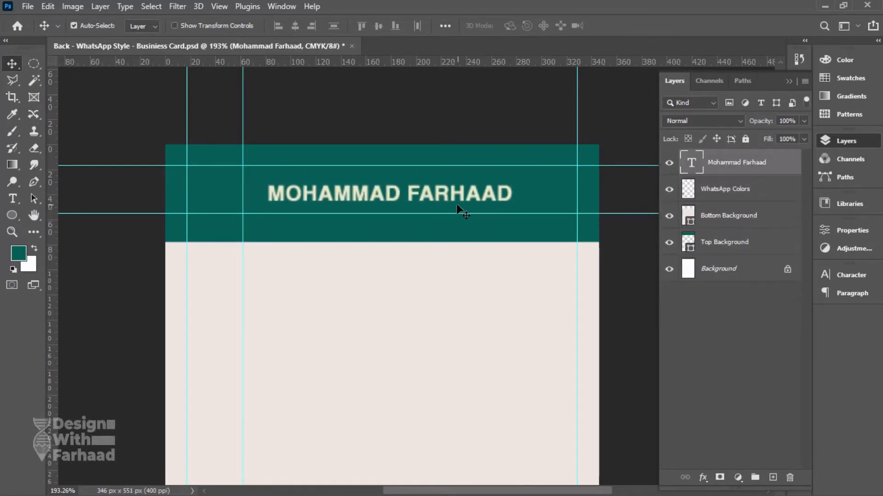
Scale the name text down and align it with the header's left margin guide
key(ctrl+t)
drag(512, 202, 312, 188)
key(Return)
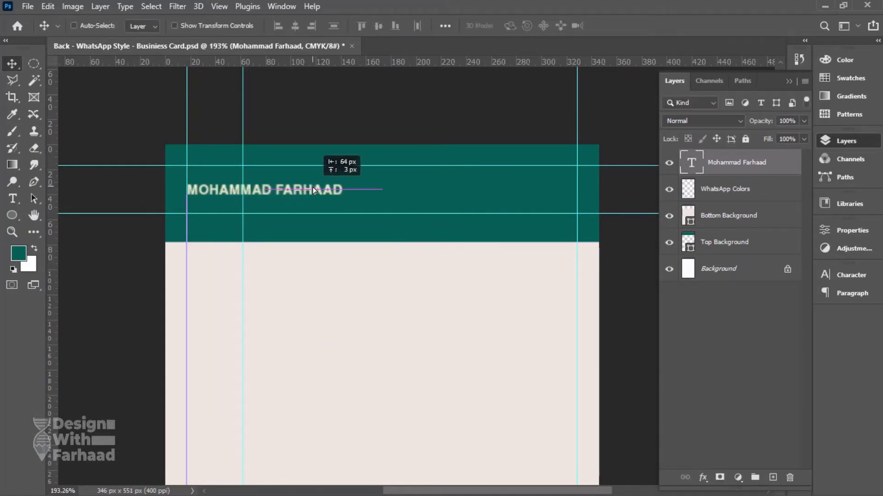
Open Search.png and bring its magnifier icon into the back-side card document
click(28, 7)
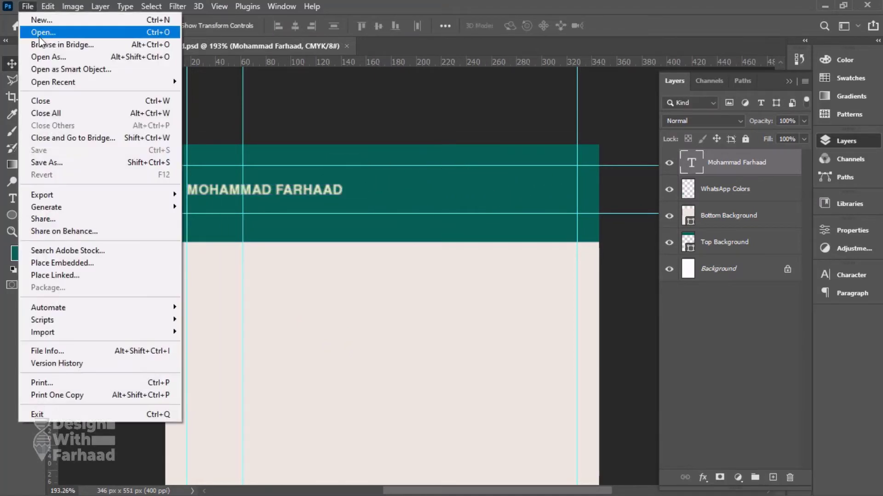
click(40, 33)
double_click(148, 193)
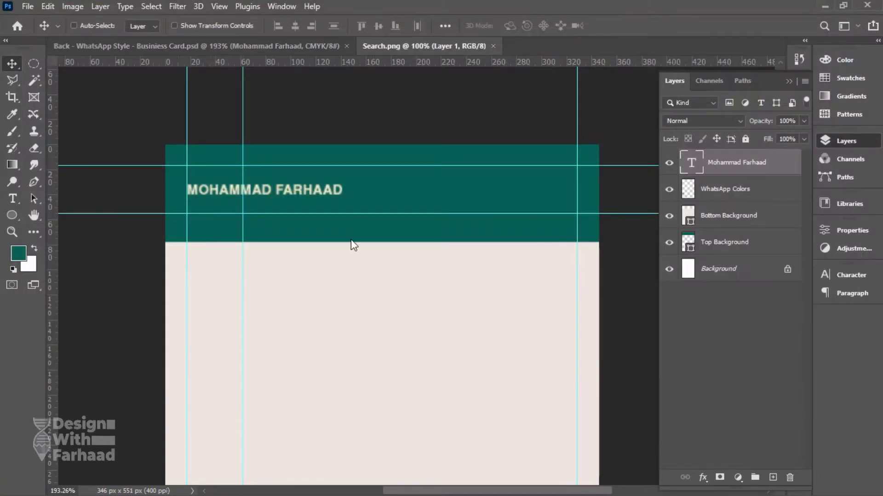
drag(410, 274, 458, 191)
Scale the search icon to fit between the header guides, place it near the right margin, and name its layer "search"
key(ctrl+t)
drag(458, 105, 536, 108)
key(Return)
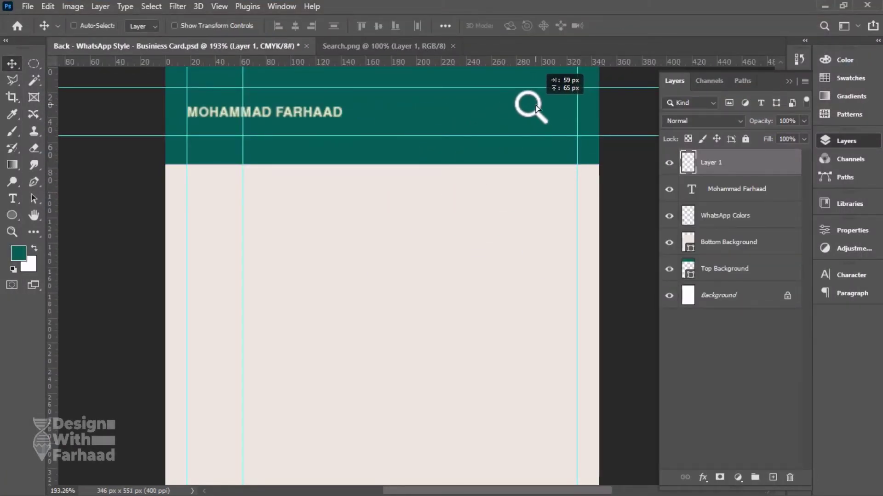
ctrl+click(536, 105)
scroll(535, 106, up, 7)
drag(502, 142, 430, 198)
scroll(400, 206, down, 3)
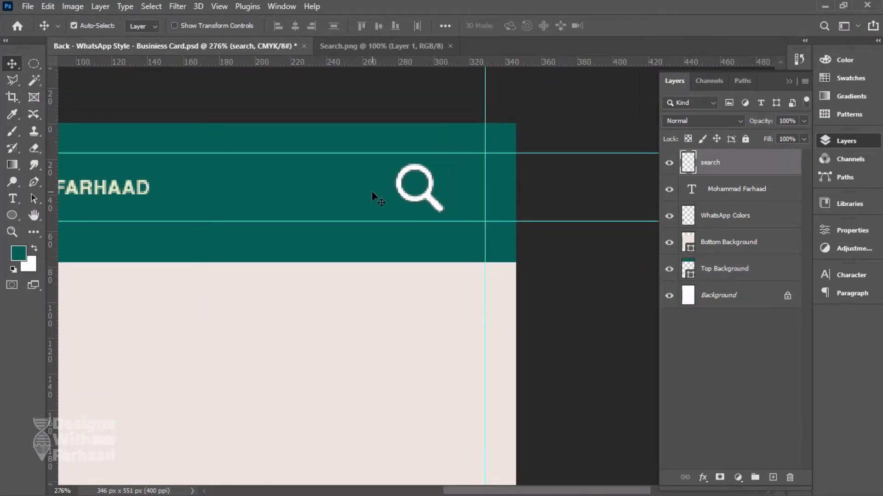
Draw a small square with a light fill in the header, between the name and the search icon
right_click(10, 216)
click(53, 218)
click(143, 26)
click(69, 69)
click(312, 6)
click(297, 178)
mouse_move(308, 165)
mouse_down()
mouse_move(318, 176)
mouse_move(317, 194)
mouse_move(353, 207)
mouse_up()
click(12, 62)
Duplicate the square twice, distribute the three evenly in a vertical column, and merge them into one shape layer
click(846, 140)
key(ctrl+j)
key(ctrl+j)
shift+click(725, 218)
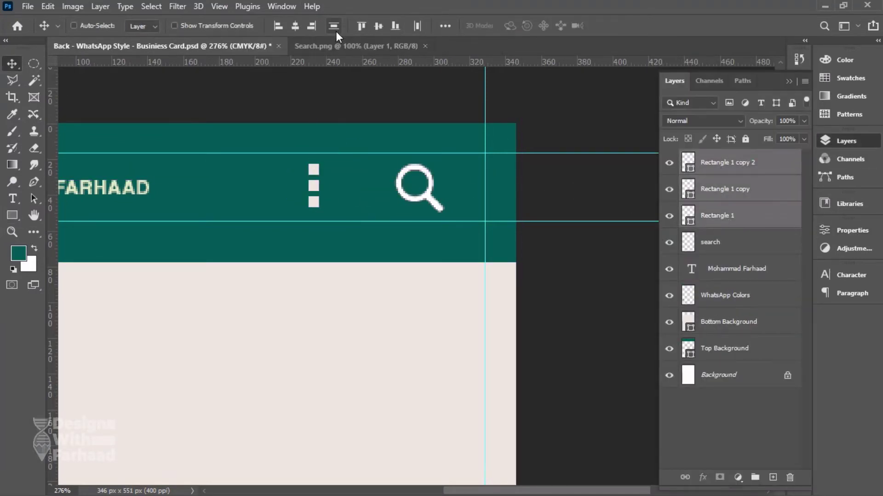
key(ctrl+e)
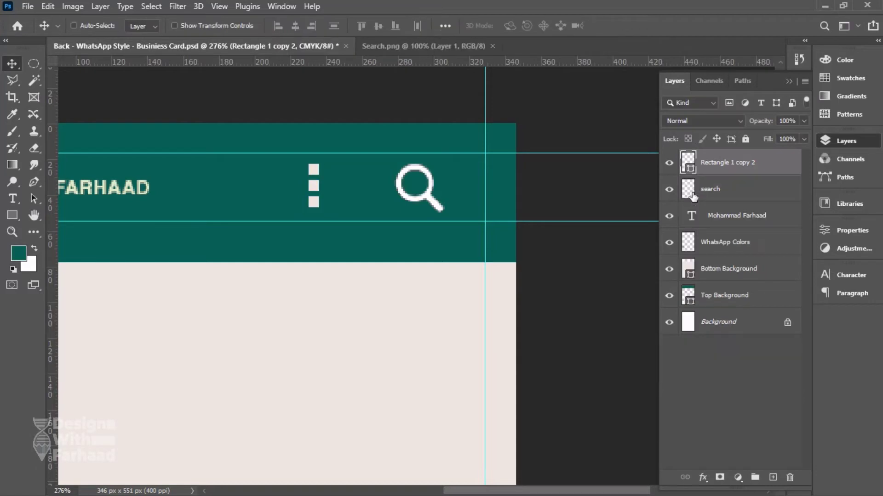
Narrow the merged menu dots to 70% width and move them between the search icon and the right margin guide
key(ctrl+t)
click(241, 26)
text(70)
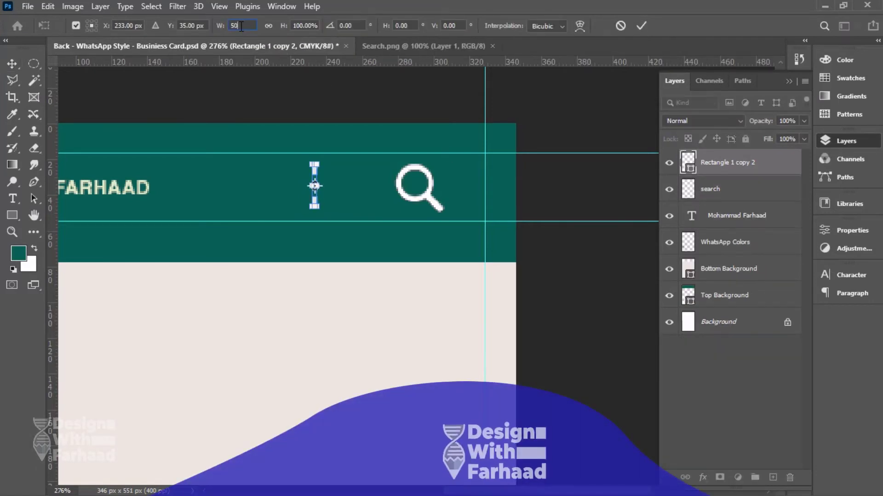
key(Return)
drag(342, 198, 499, 201)
scroll(496, 200, down, 10)
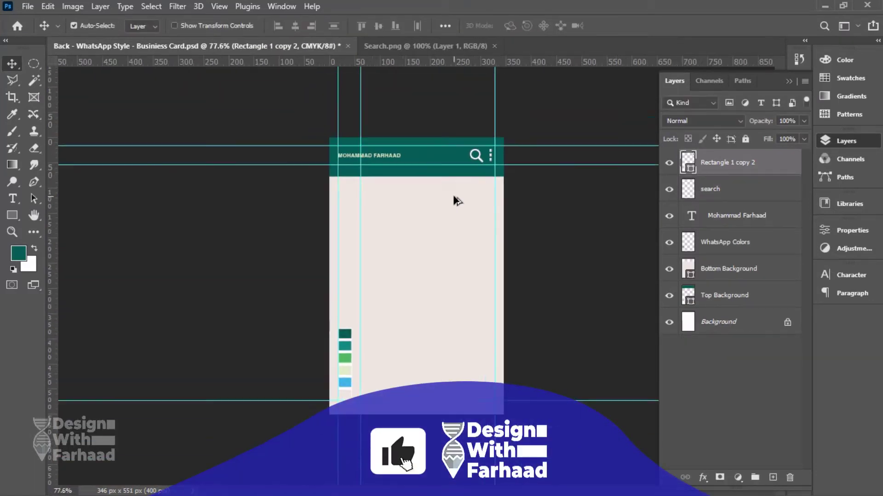
Align the menu dots and the search icon on their vertical centers in the header and save the document
scroll(483, 184, up, 9)
drag(502, 244, 631, 283)
right_click(500, 214)
click(508, 220)
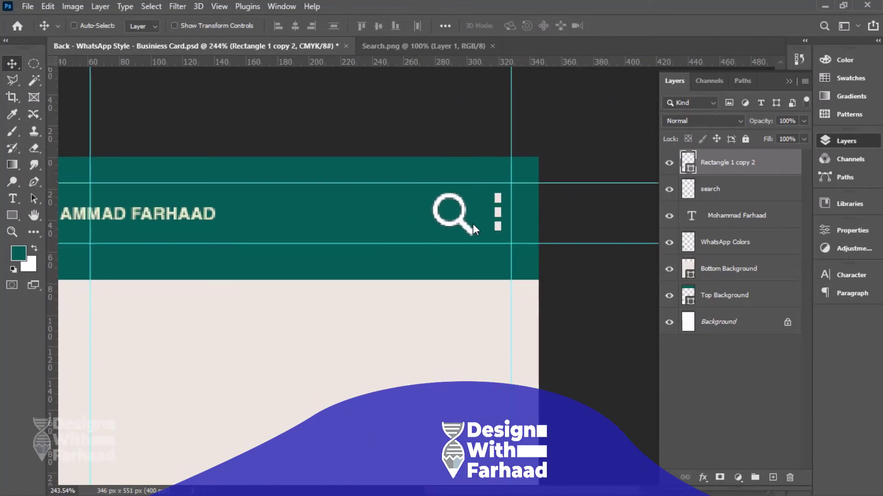
ctrl+shift+click(472, 227)
click(378, 26)
right_click(500, 217)
click(510, 224)
ctrl+click(482, 222)
scroll(482, 224, down, 9)
key(ctrl+s)
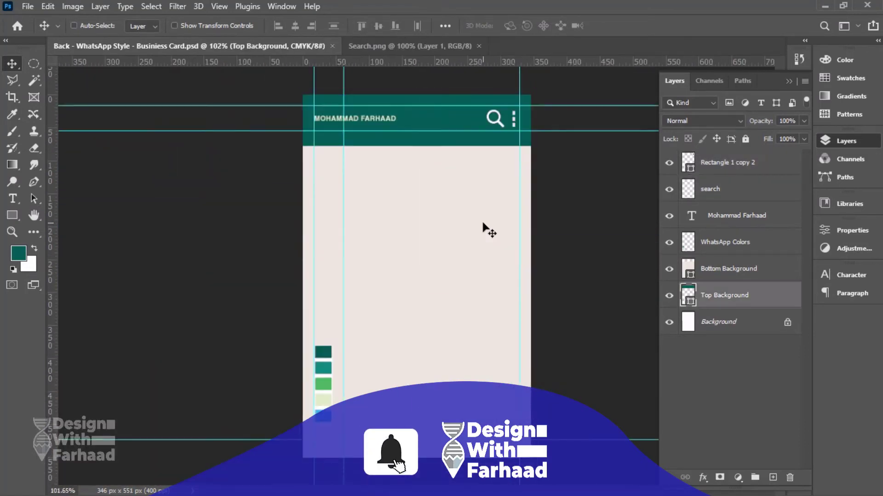
Switch to copy.txt in Notepad, replace the dashes between CHATS, STATUS and CALLS with spaces, and select that line for copying
key(ctrl+0)
key(alt+Tab)
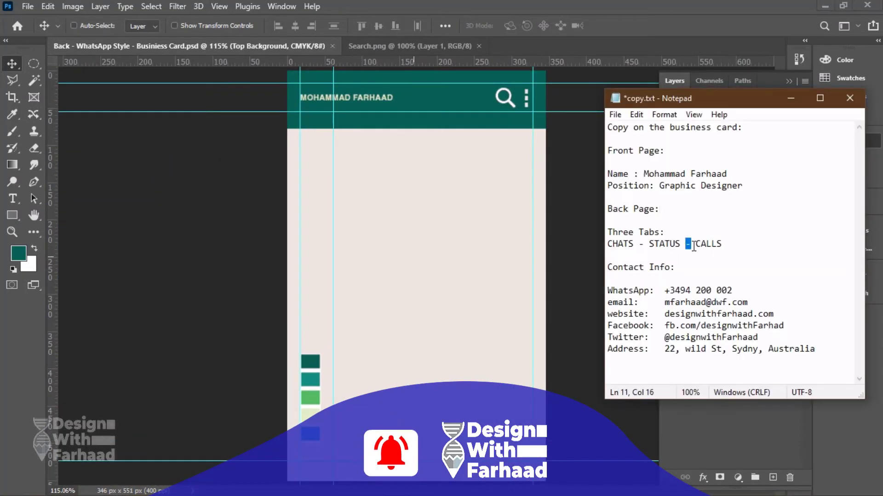
drag(694, 247, 680, 248)
key(ctrl+Left)
key(ctrl+Left)
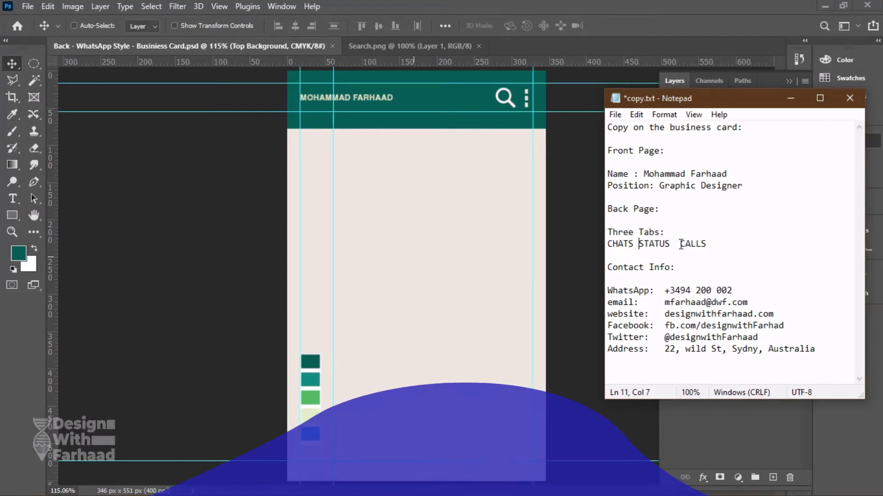
key(ctrl+Right)
drag(717, 245, 606, 251)
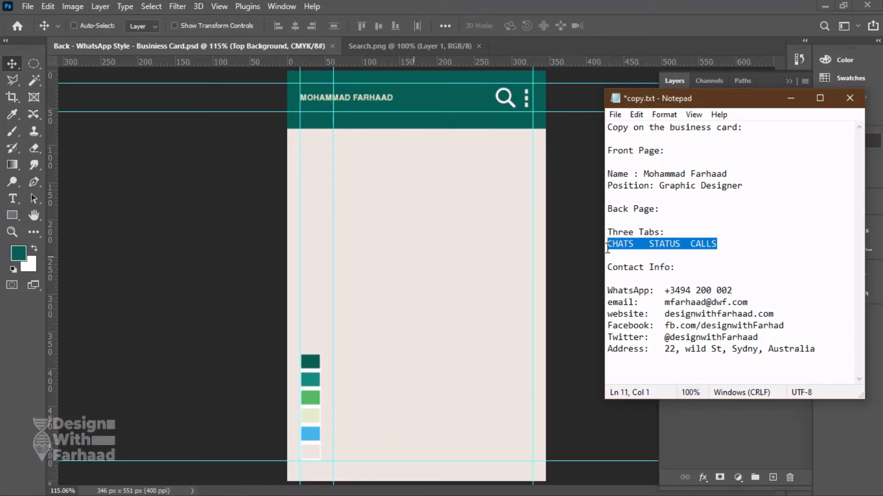
Return to Photoshop and paste the CHATS, STATUS, CALLS line as new text beneath the name in the header
key(alt+Tab)
ctrl+click(409, 133)
drag(410, 160, 357, 259)
click(744, 216)
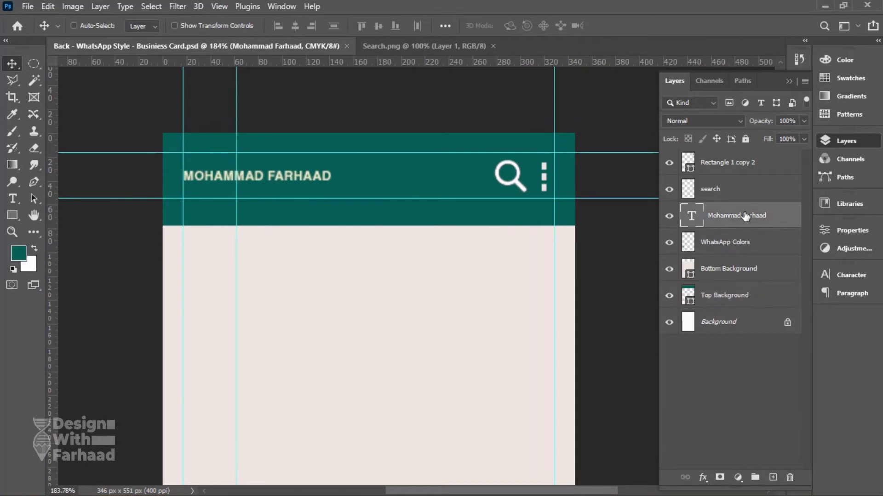
click(14, 199)
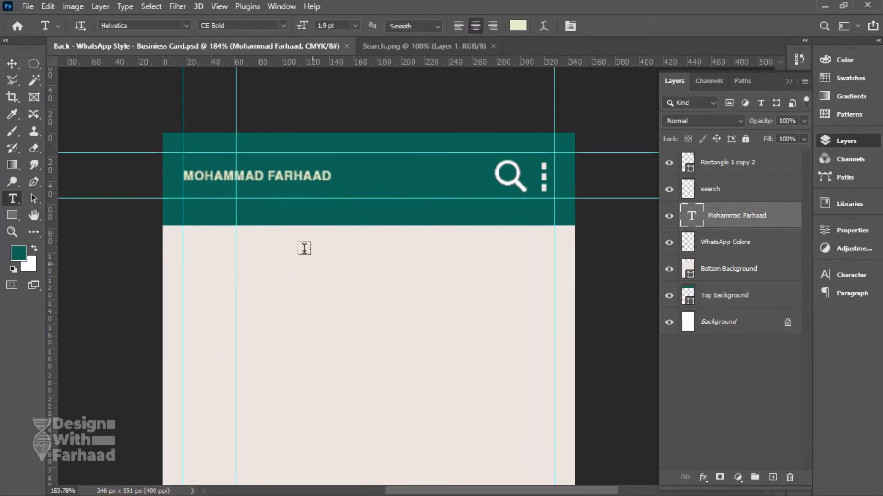
click(313, 217)
key(ctrl+v)
Set the tab labels' font size to 2 pt and shift them right along the header's lower edge
key(ctrl+a)
drag(340, 26, 279, 30)
text(2)
key(Return)
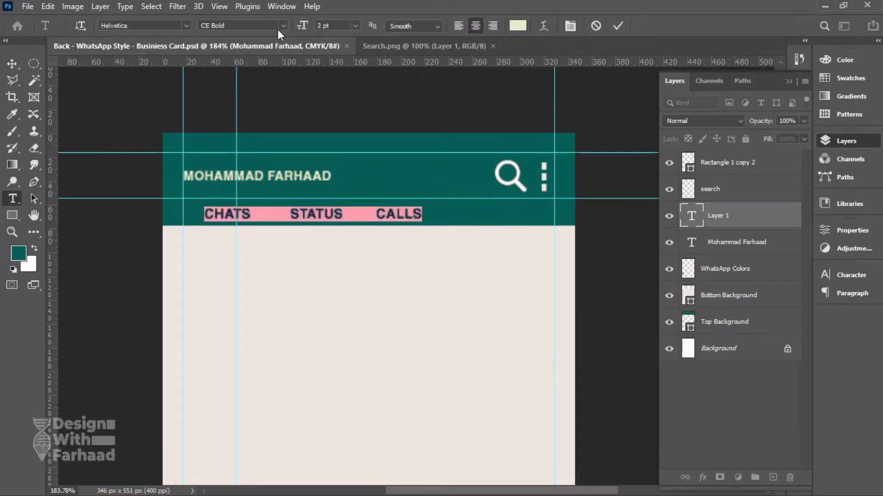
click(12, 63)
drag(396, 216, 471, 220)
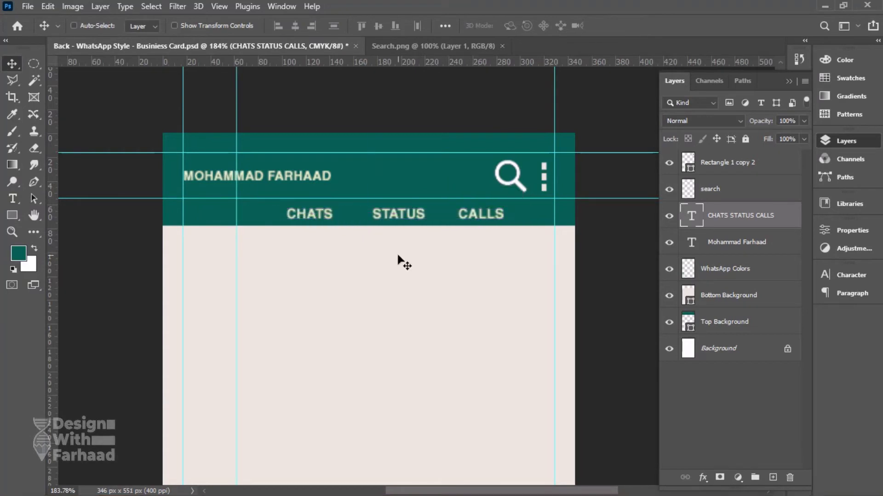
Change the tab labels' font style to Helvetica Regular
click(844, 275)
click(784, 294)
click(778, 438)
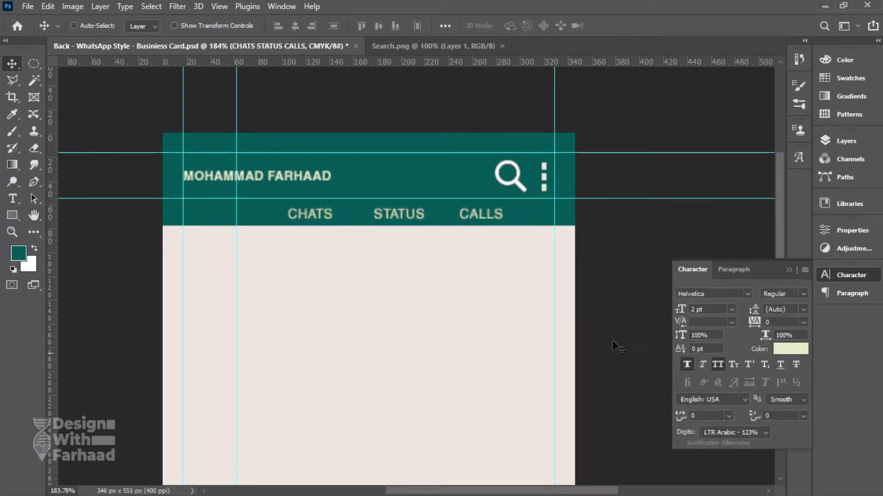
Try recoloring the tab labels white
click(790, 349)
click(569, 190)
click(811, 176)
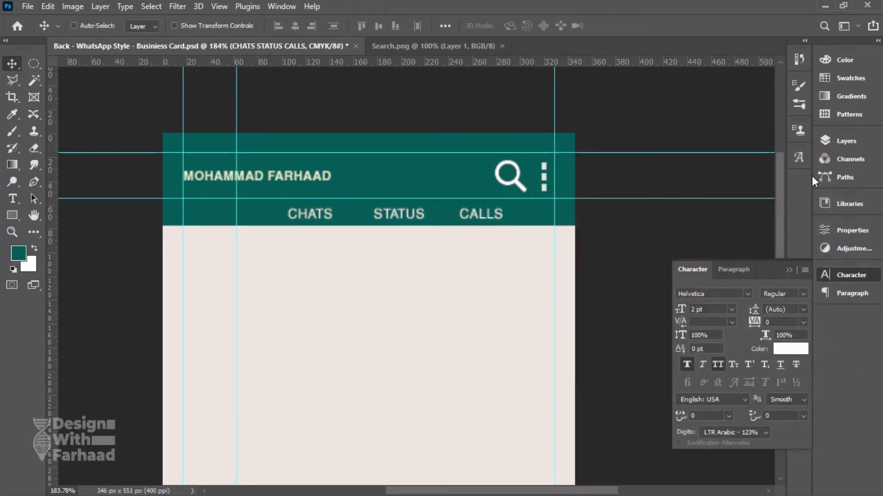
Turn off faux bold for the tab labels and save the document
click(688, 364)
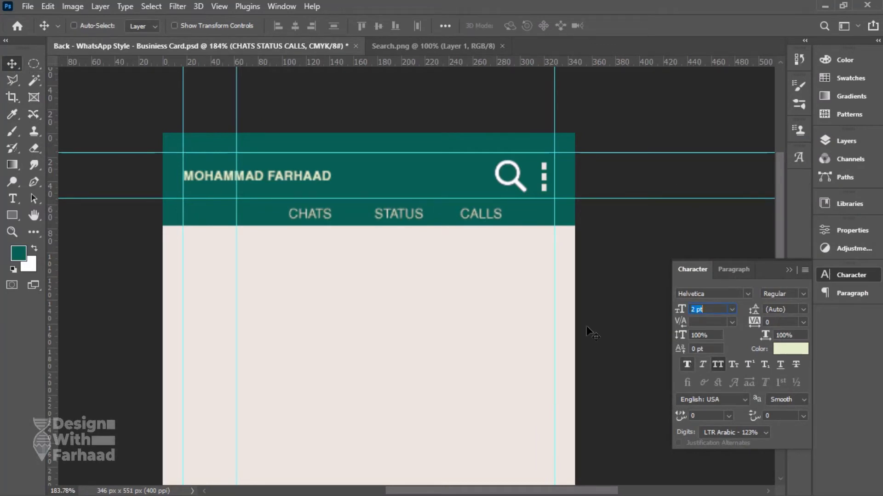
key(ctrl+s)
scroll(320, 232, up, 5)
scroll(320, 232, down, 4)
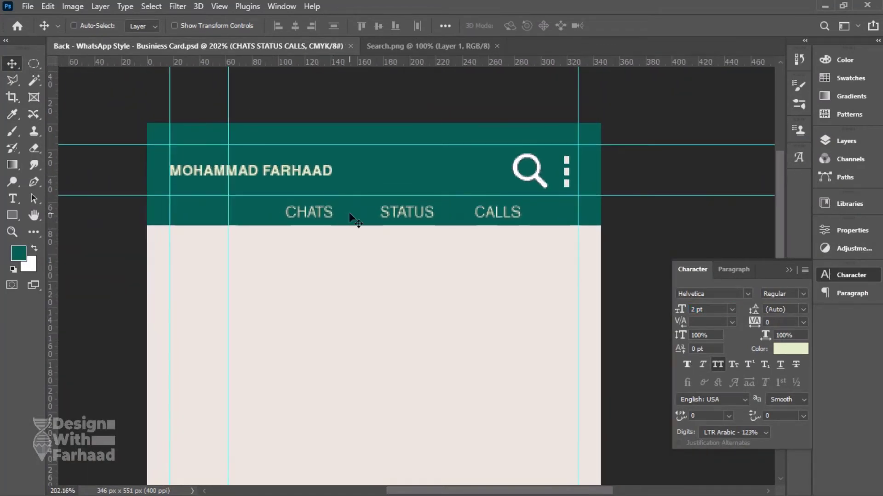
Adjust the spacing between the CHATS, STATUS and CALLS labels and save the document
double_click(387, 213)
key(Right)
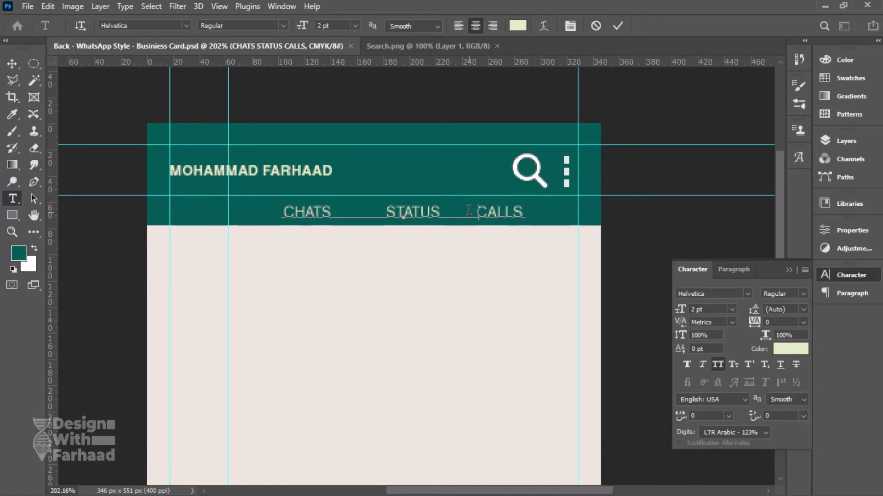
key(ctrl+Return)
key(ctrl+s)
scroll(296, 219, up, 7)
click(296, 219)
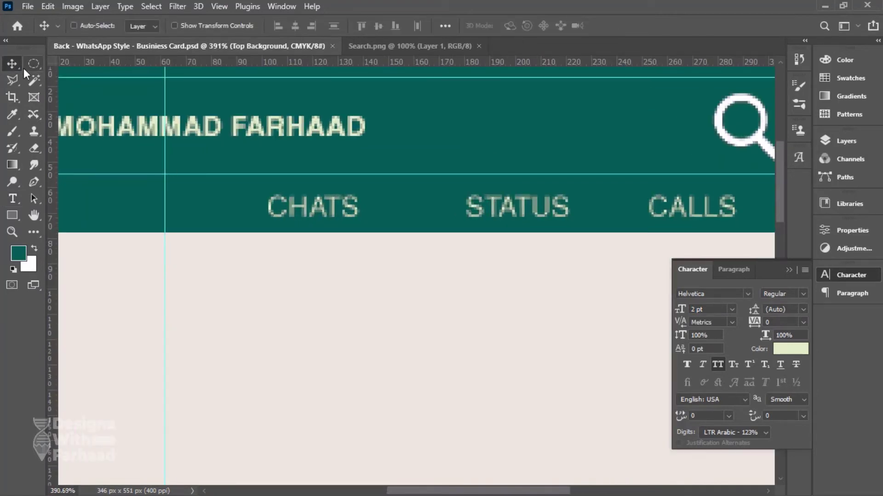
Draw a 44 × 3 px rectangle under the CHATS label at the header's lower edge and fill it white
click(17, 217)
drag(311, 230, 366, 232)
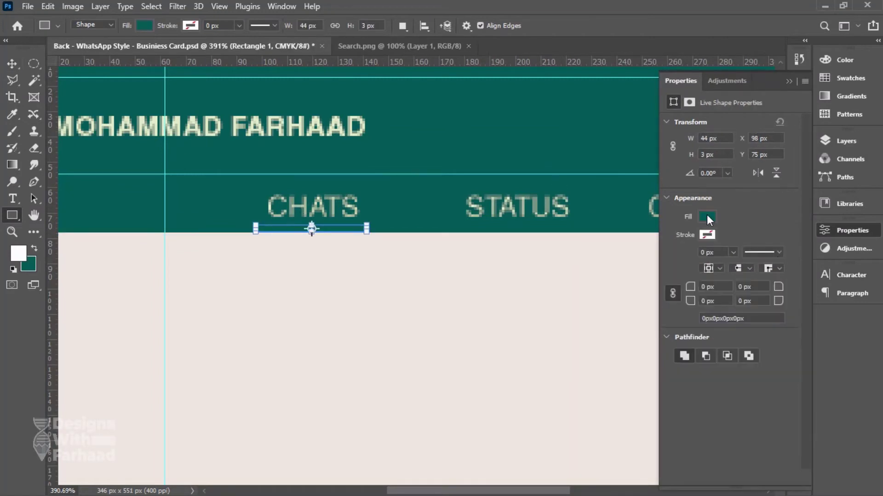
click(708, 217)
click(676, 286)
click(12, 64)
key(ctrl+0)
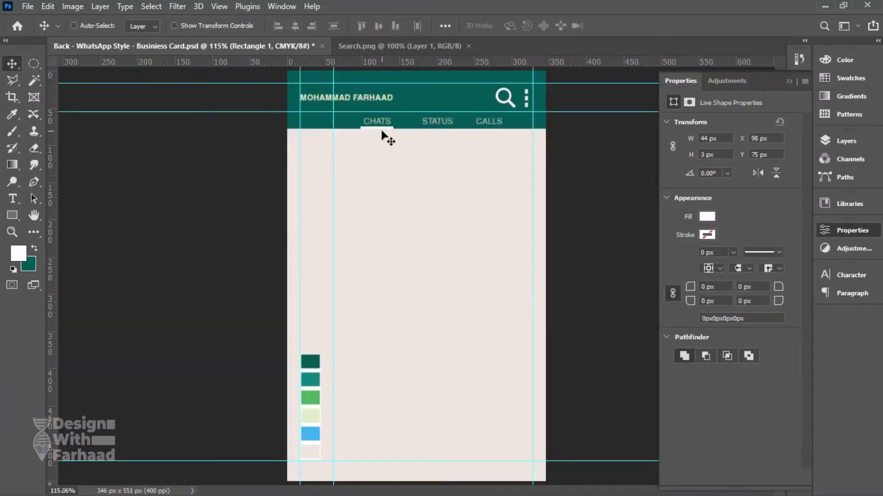
Recolor the underline below CHATS to the card's light beige and save the document
click(707, 216)
click(709, 289)
click(13, 66)
key(ctrl+s)
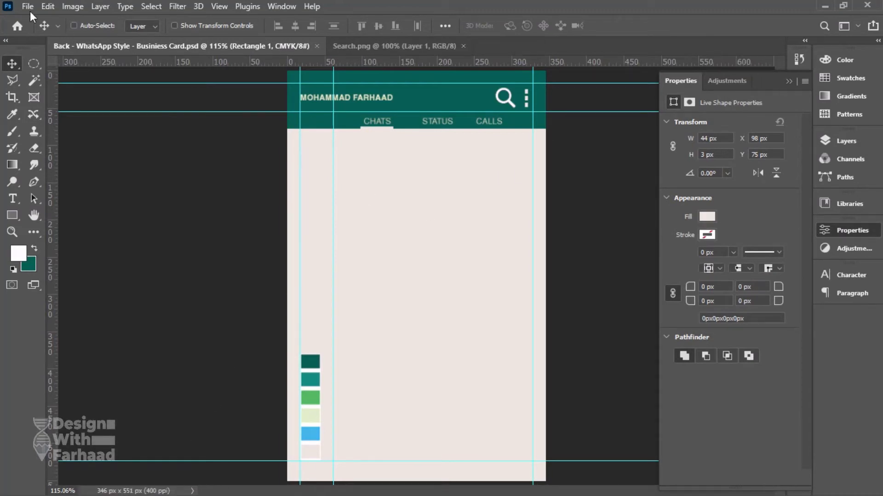
Open Camera.png, copy its icon into the back-side card document and scale it to 22.56%
click(27, 6)
click(56, 36)
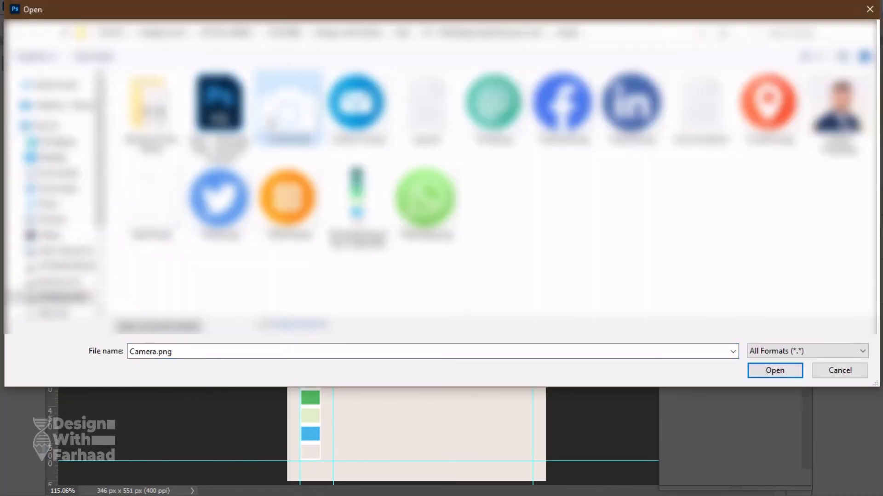
double_click(297, 114)
drag(422, 283, 420, 171)
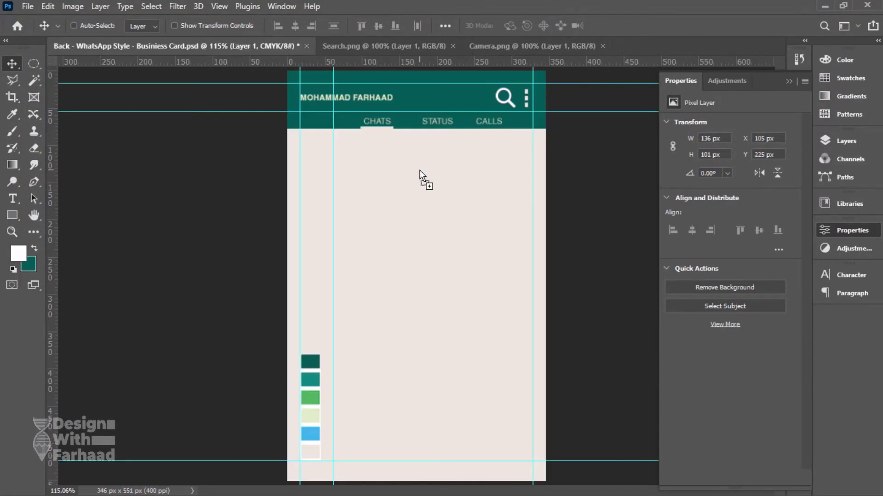
drag(445, 238, 397, 269)
key(ctrl+t)
key(Return)
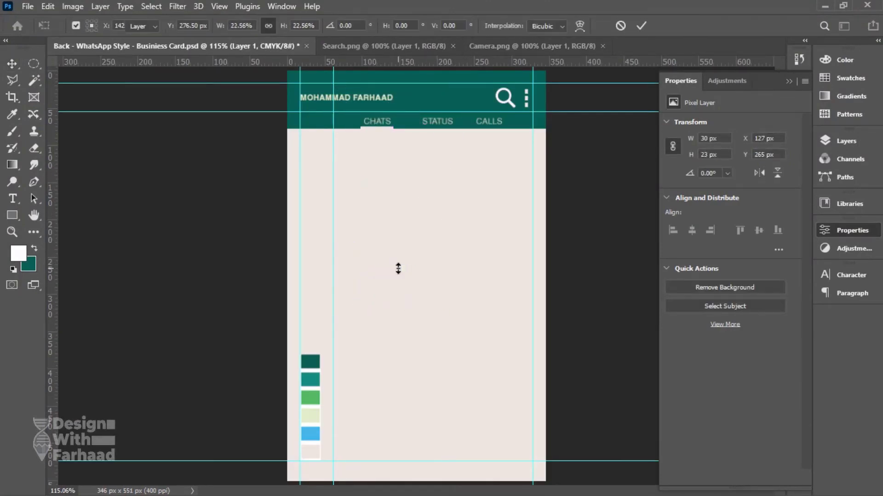
Bring the camera icon's layer to the top of the layer stack
click(846, 141)
drag(769, 322, 770, 229)
key(ctrl+bracketright)
key(ctrl+bracketright)
Place the camera icon under the header name against the first vertical guide, fine-tune its size and save the document
drag(396, 276, 322, 132)
click(315, 118)
scroll(315, 117, up, 4)
key(ctrl+t)
key(Escape)
click(317, 122)
key(ctrl+t)
key(Return)
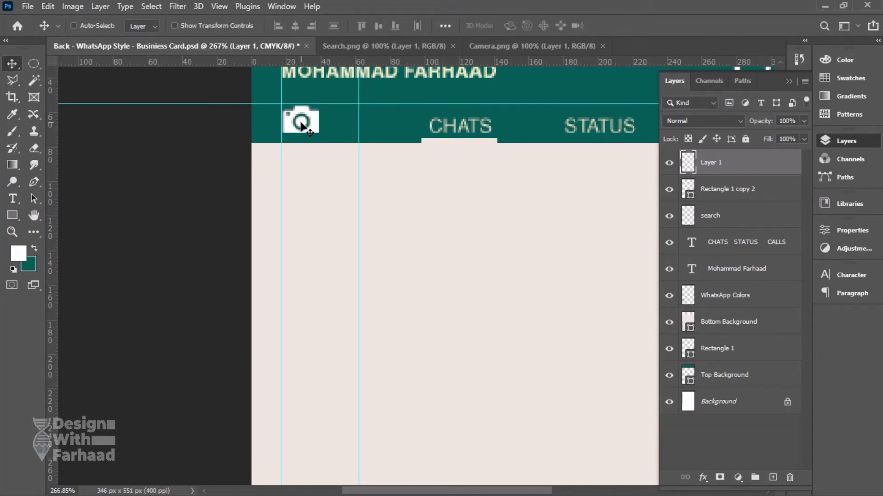
key(ctrl+0)
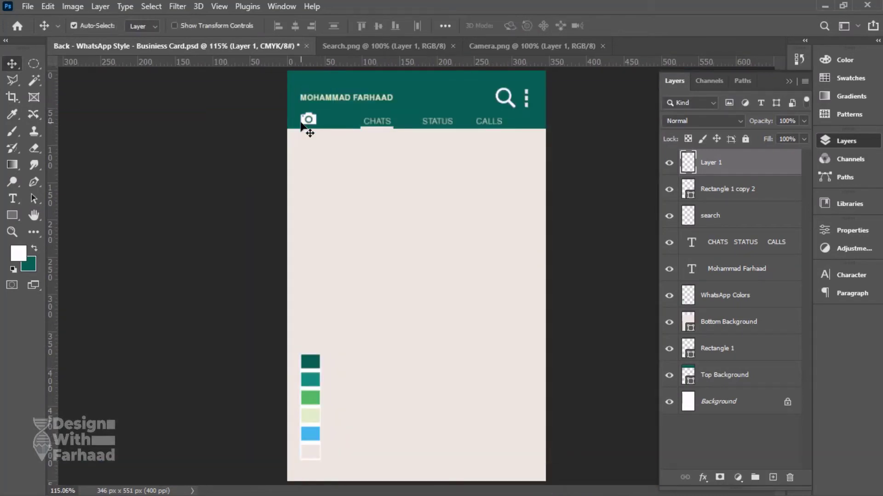
key(ctrl+s)
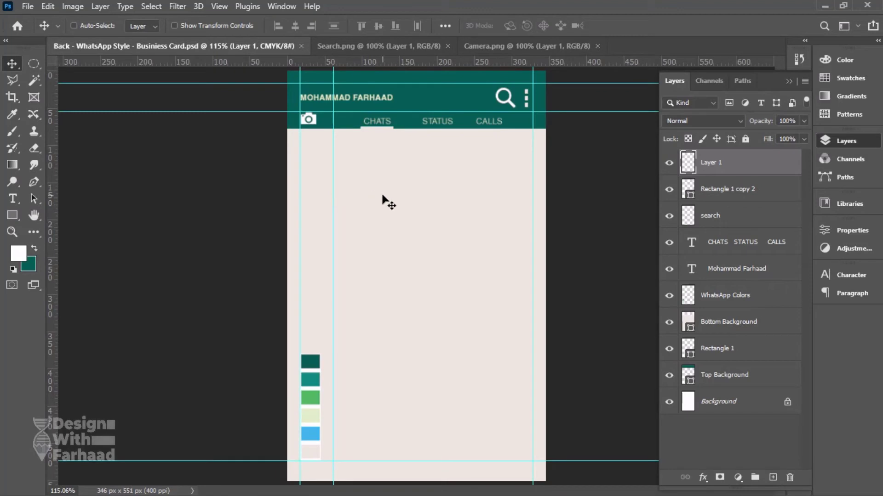
Nudge the second vertical guide slightly away from the camera icon and rename the icon's layer Camera
mouse_move(337, 234)
mouse_down()
mouse_move(352, 237)
mouse_move(336, 240)
mouse_up()
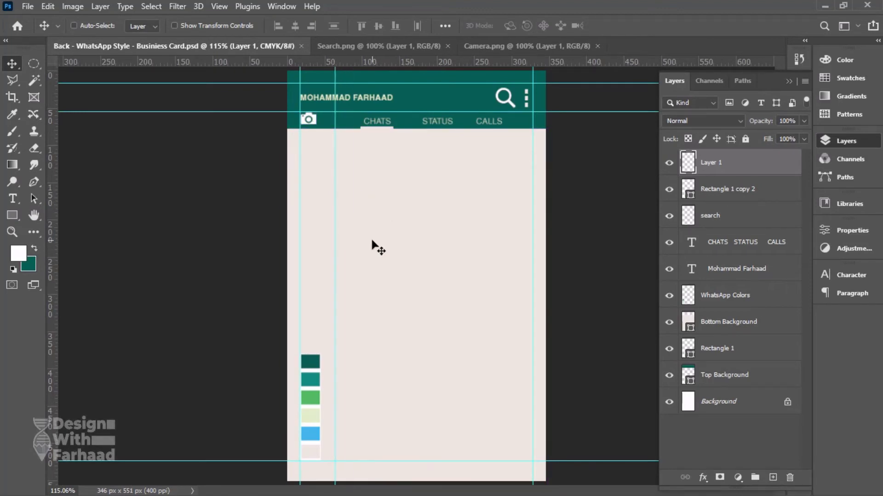
click(710, 170)
text(Camera)
key(Return)
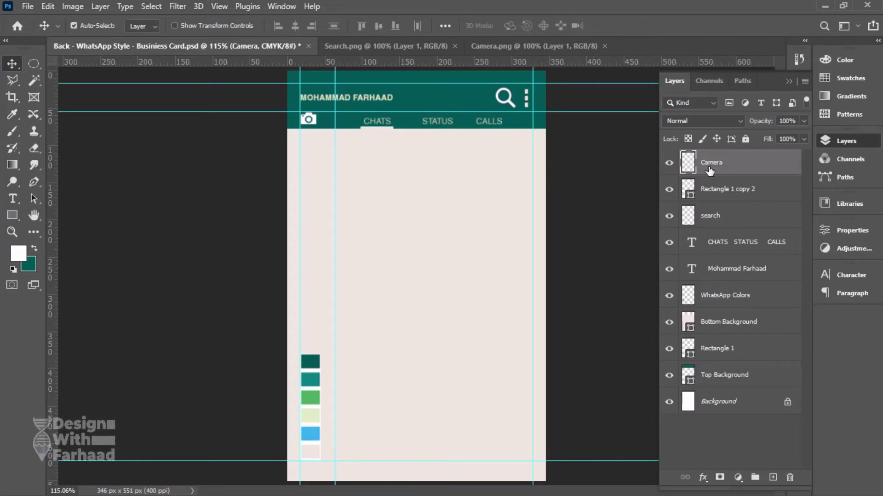
Close the Search.png and Camera.png documents
click(373, 47)
click(447, 48)
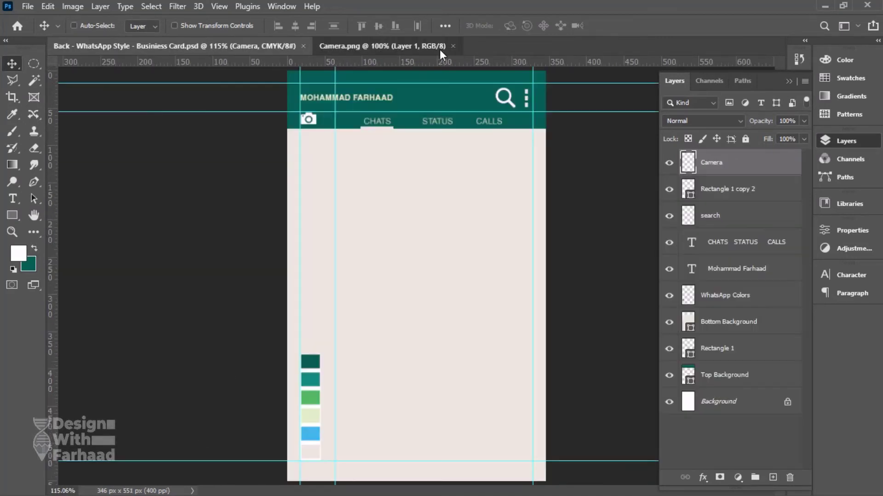
click(447, 47)
Open WhatsApp Style - Businiess Card.psd and copy its Name and Position group into the back-side document
key(ctrl+o)
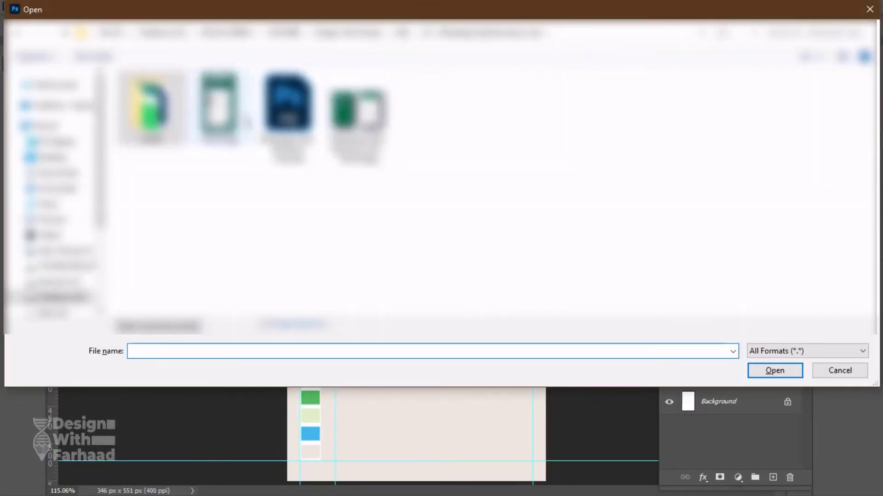
click(827, 370)
double_click(289, 110)
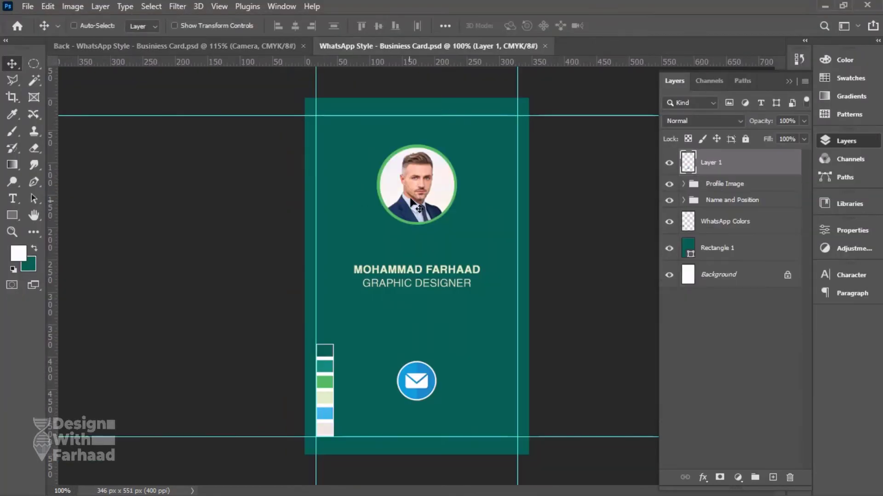
right_click(403, 263)
right_click(389, 270)
click(401, 279)
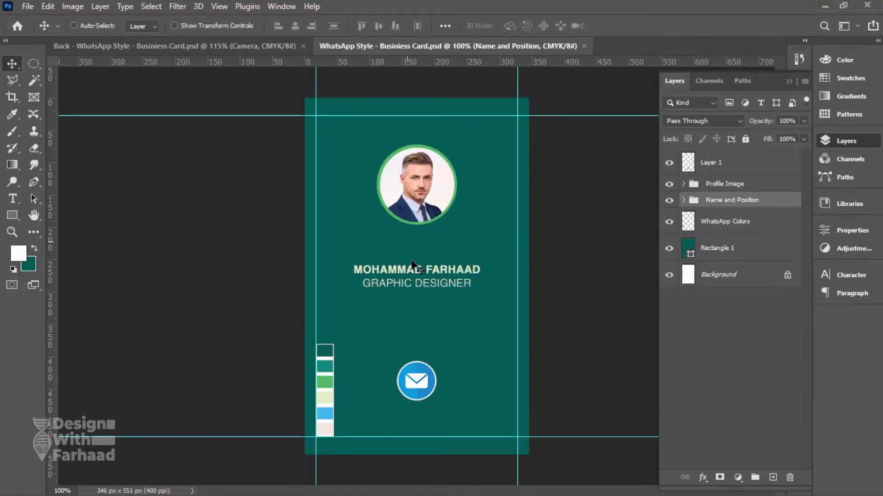
drag(412, 262, 382, 209)
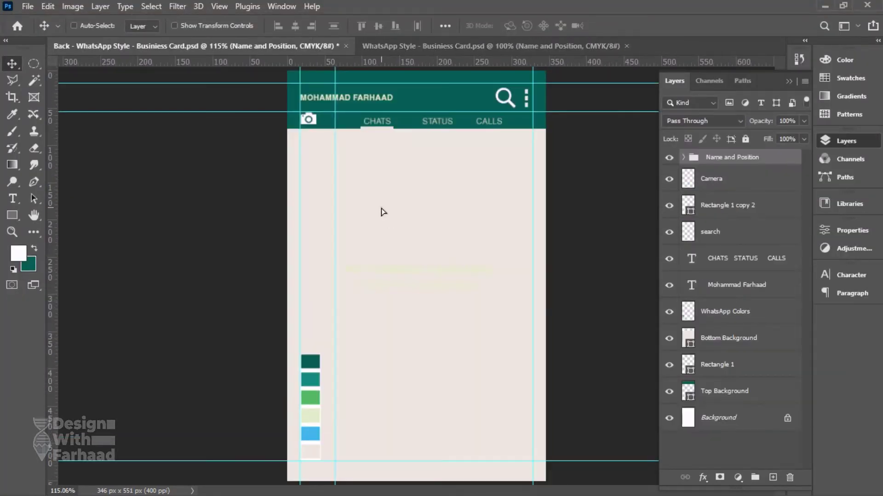
Recolor both text layers in the Name and Position group black
click(684, 158)
click(732, 185)
shift+click(732, 214)
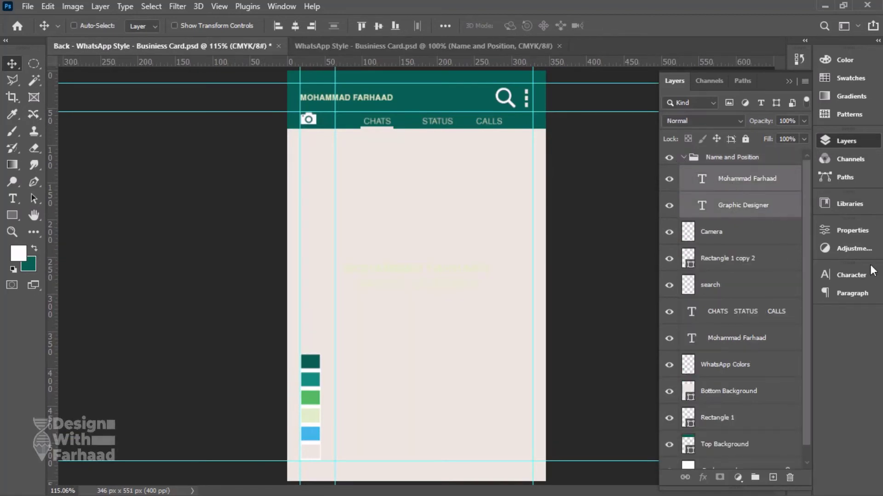
click(851, 275)
click(784, 357)
click(311, 362)
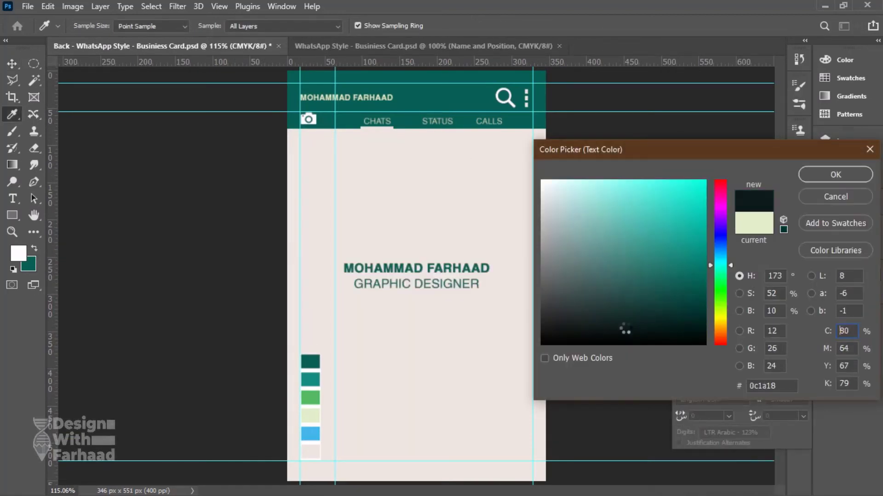
drag(625, 328, 548, 336)
click(823, 177)
Left-align the name and position paragraphs, move them below the header against the second vertical guide and save the document
click(734, 270)
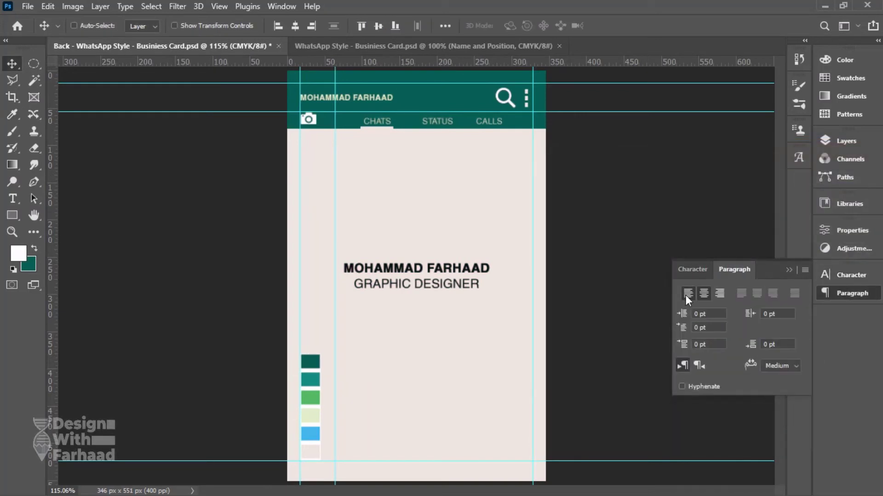
click(685, 295)
click(692, 271)
click(844, 277)
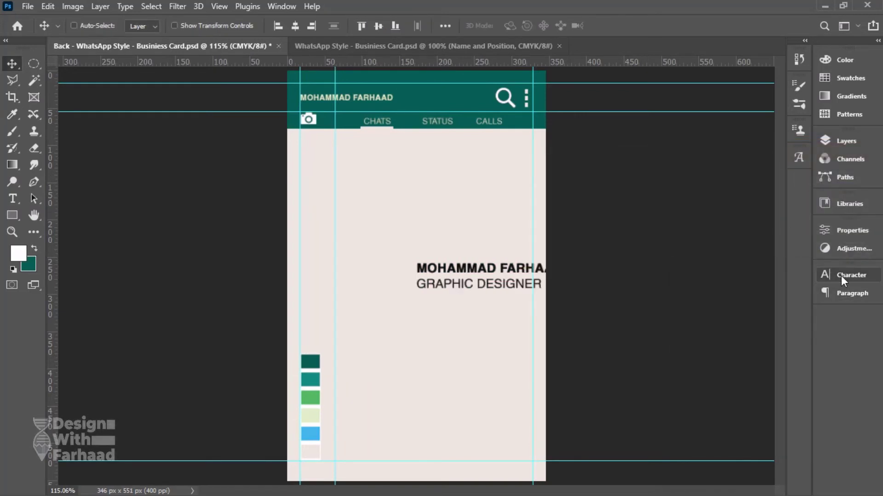
drag(489, 274, 404, 179)
key(ctrl+s)
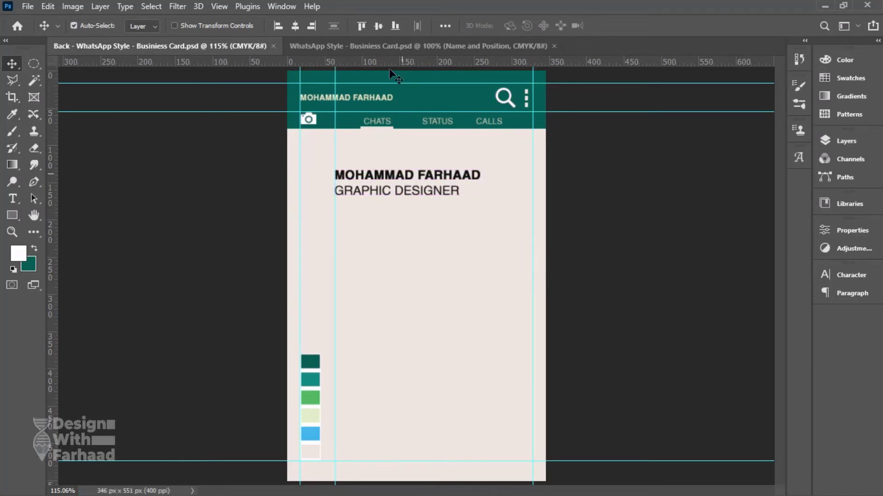
Center the name and position texts and their group horizontally on the canvas, saving the document
key(ctrl+a)
click(296, 27)
key(ctrl+d)
key(ctrl+s)
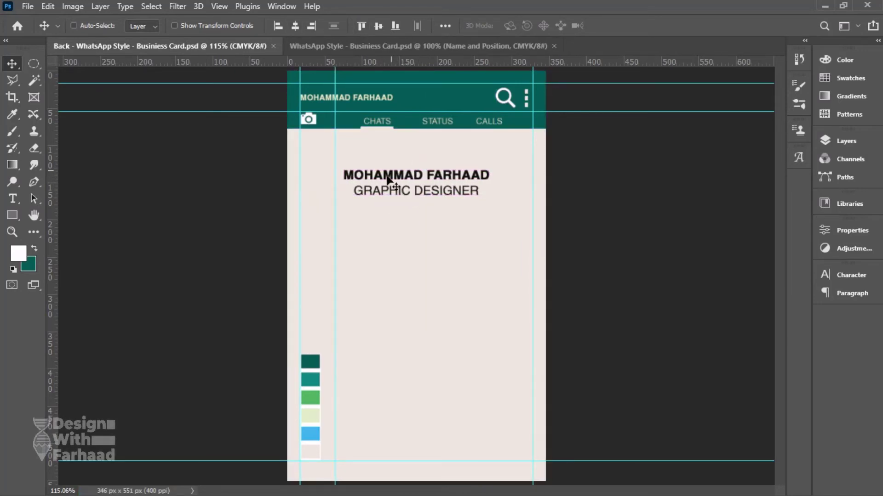
right_click(403, 189)
click(416, 197)
key(ctrl+a)
click(295, 25)
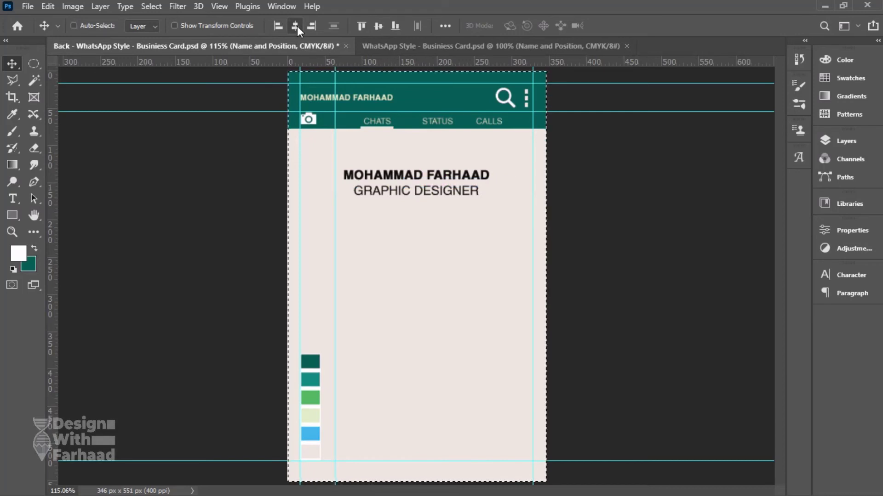
key(ctrl+d)
Align the left edges of the name and Graphic Designer text layers and save the document
right_click(404, 172)
click(406, 189)
shift+right_click(401, 191)
click(417, 209)
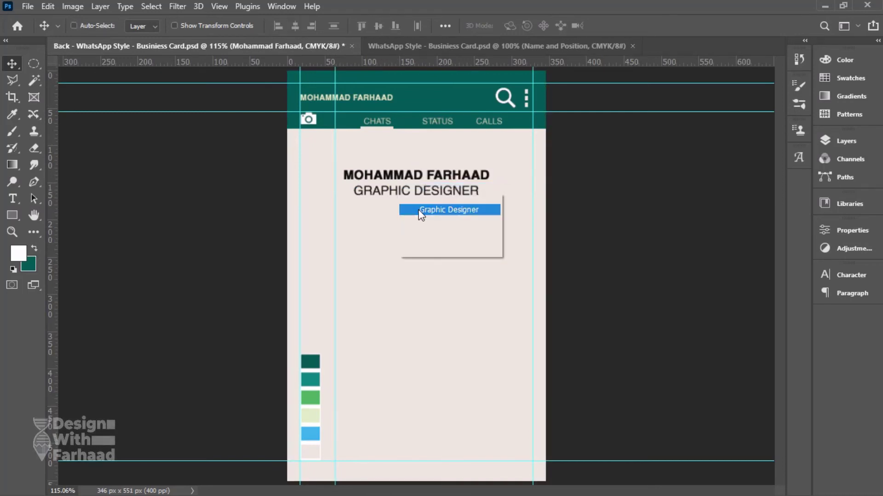
click(278, 26)
key(ctrl+s)
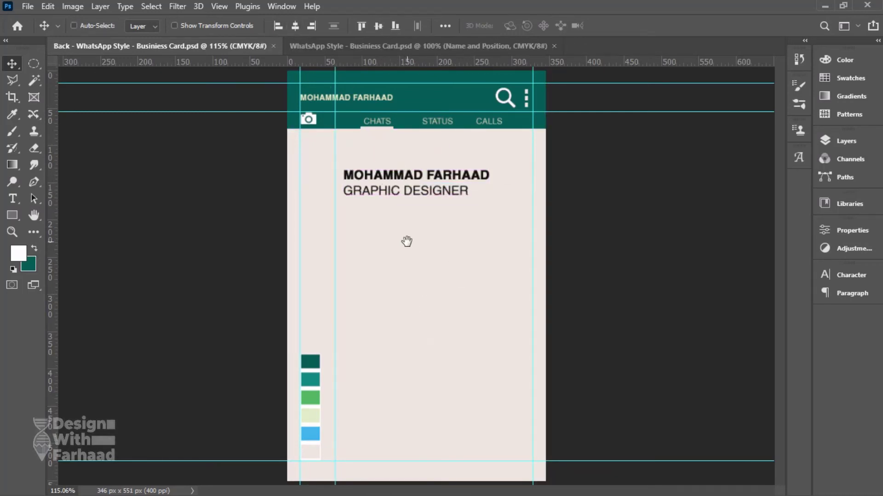
Copy the contact details from copy.txt in Notepad into a new paragraph text box below Graphic Designer in Photoshop
key(alt+Tab)
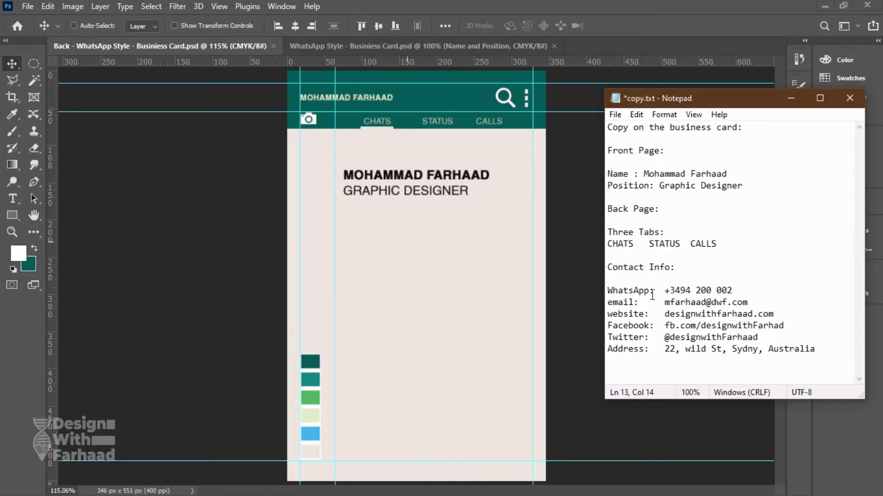
drag(816, 350, 614, 288)
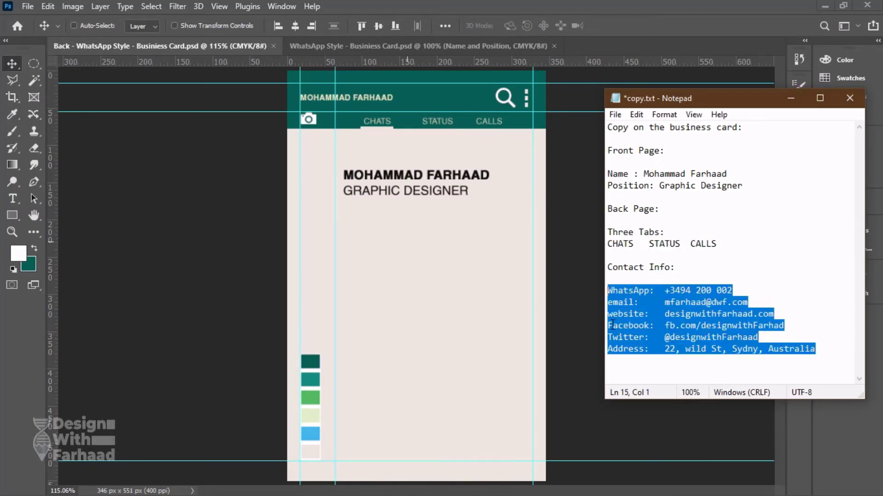
key(alt+Tab)
key(t)
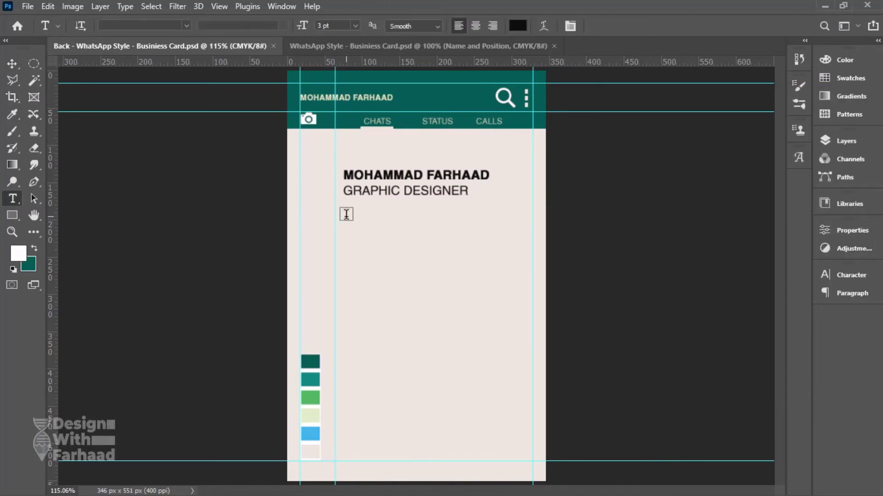
drag(344, 214, 515, 436)
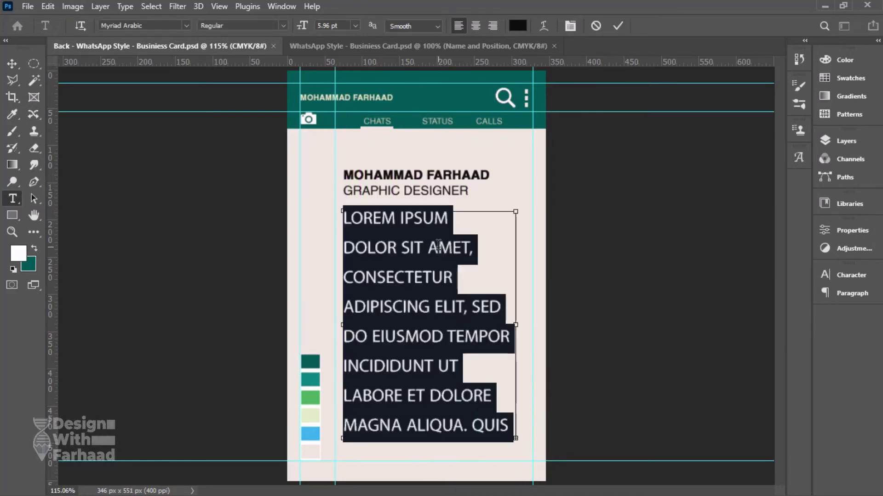
key(ctrl+v)
Change the whole contact text's font to Helvetica Regular
key(ctrl+a)
click(851, 275)
click(730, 295)
text(helvetica)
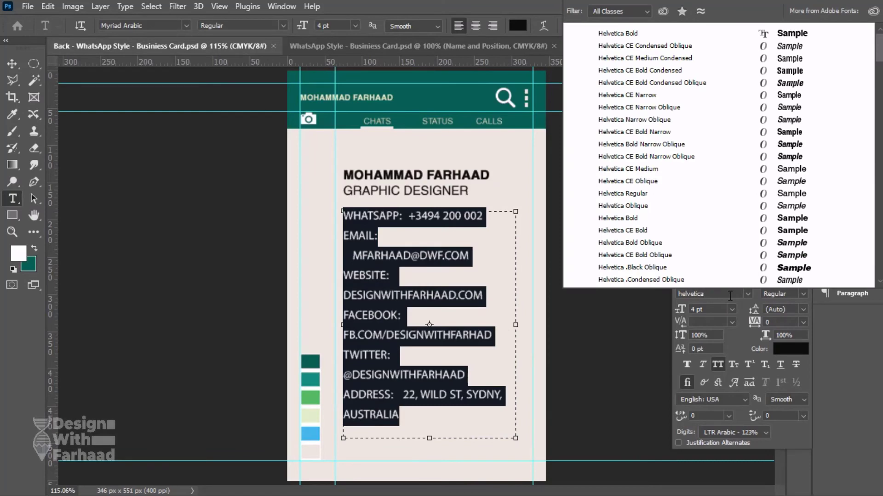
text( regular)
key(Return)
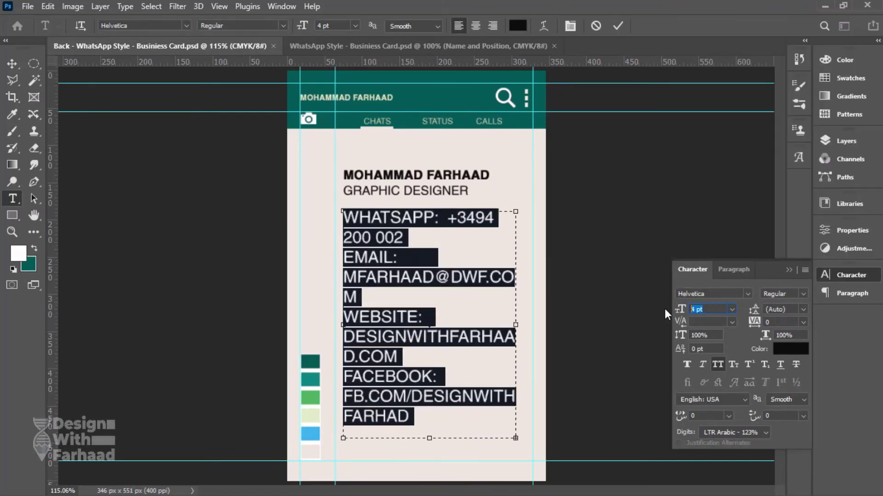
Set the contact text's size to 3 pt and turn off All Caps
text(3)
key(Return)
click(716, 369)
Remove the WhatsApp, email, Facebook, Twitter and Address labels from the contact lines, leaving only the details themselves
drag(414, 218, 313, 214)
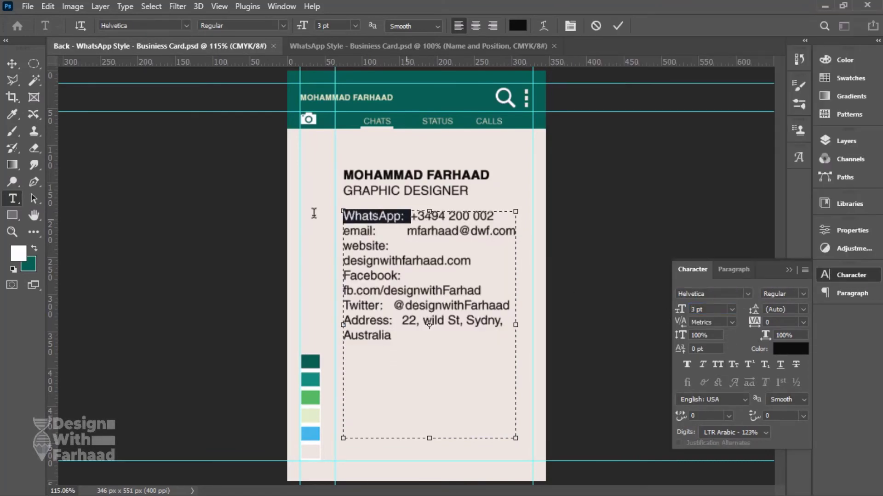
key(BackSpace)
key(Down)
key(ctrl+shift+Right)
key(BackSpace)
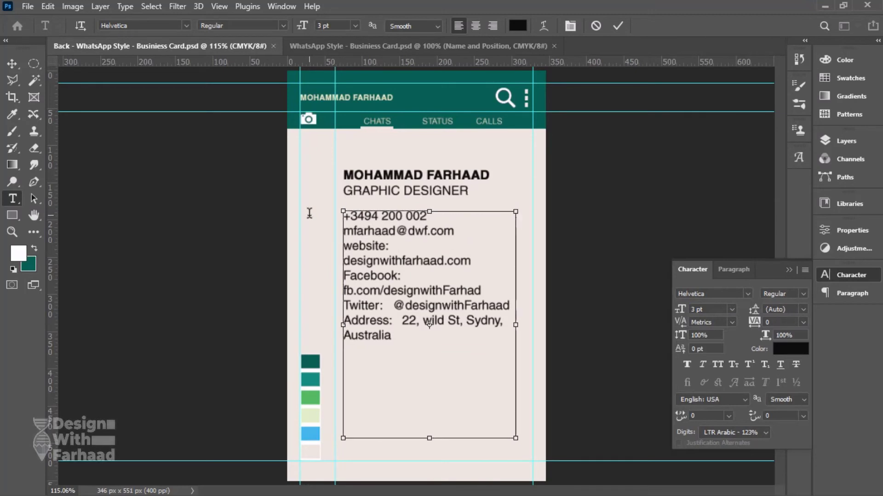
key(Delete)
key(shift+Home)
key(BackSpace)
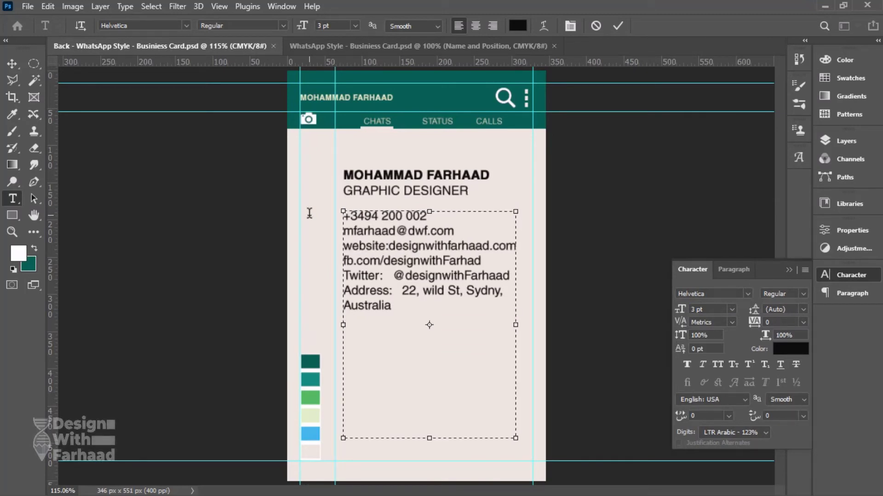
key(BackSpace)
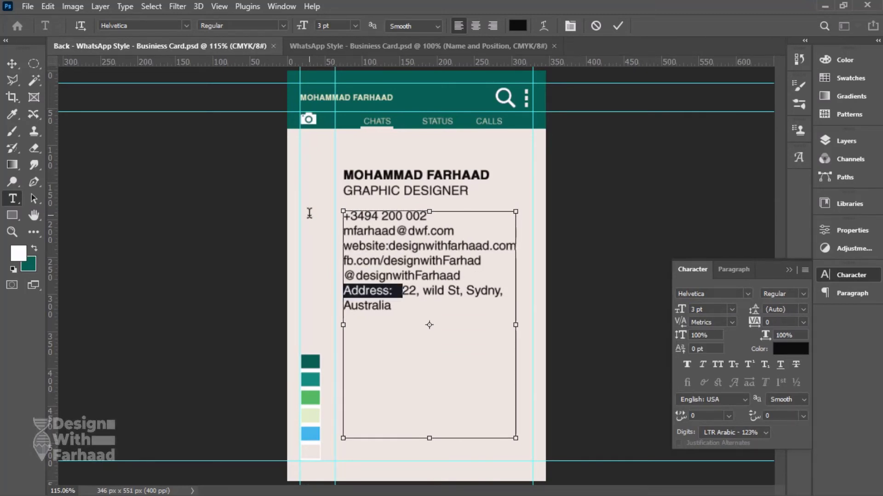
key(BackSpace)
Widen the contact text box to the card's right margin guide and set the leading of all its text to 6 pt
drag(515, 325, 533, 330)
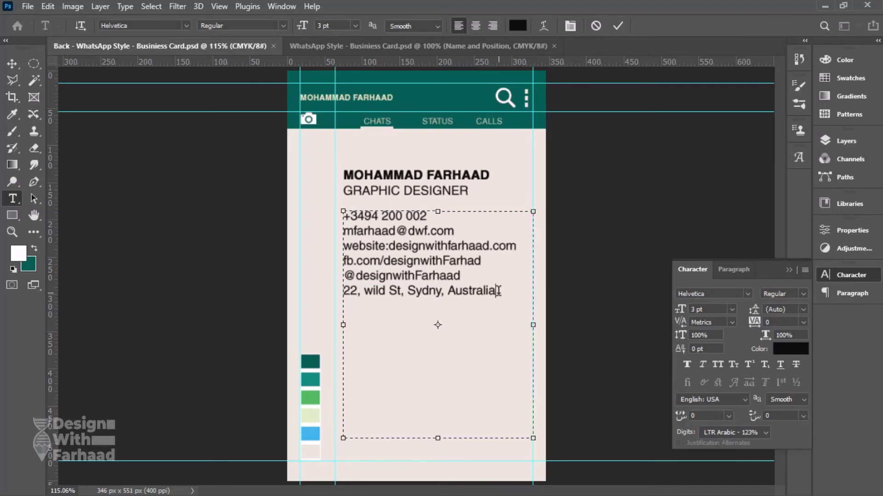
key(ctrl+a)
drag(754, 310, 795, 309)
text(6)
key(Return)
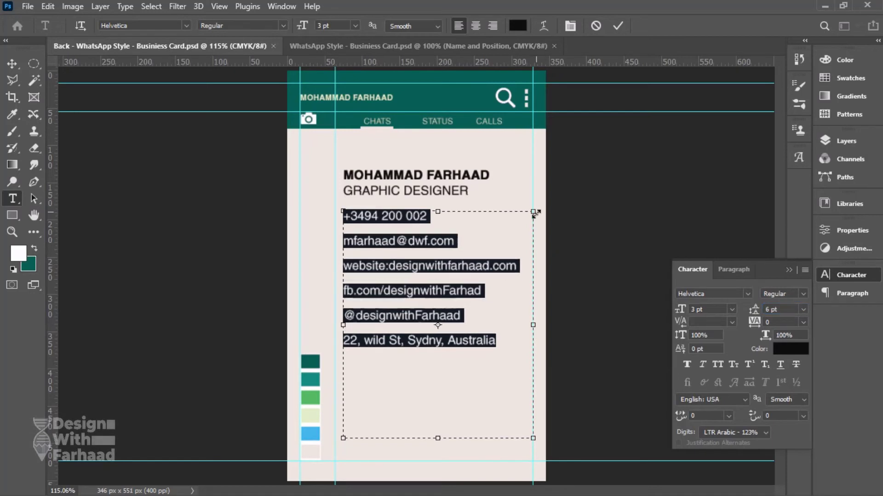
Move the contact text block lower below Graphic Designer and save the document
click(406, 256)
click(13, 64)
drag(395, 280, 393, 305)
key(ctrl+s)
Select the WhatsApp Colors swatch layer on the card and hide it
click(845, 142)
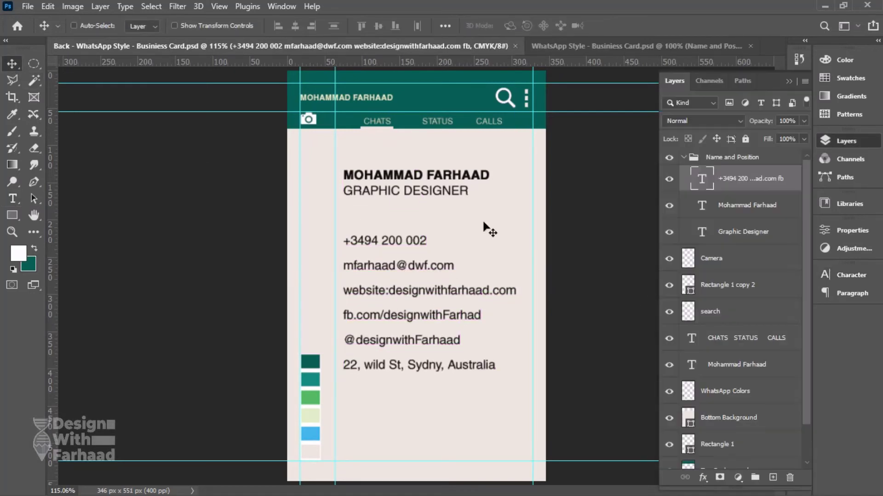
right_click(319, 362)
click(341, 368)
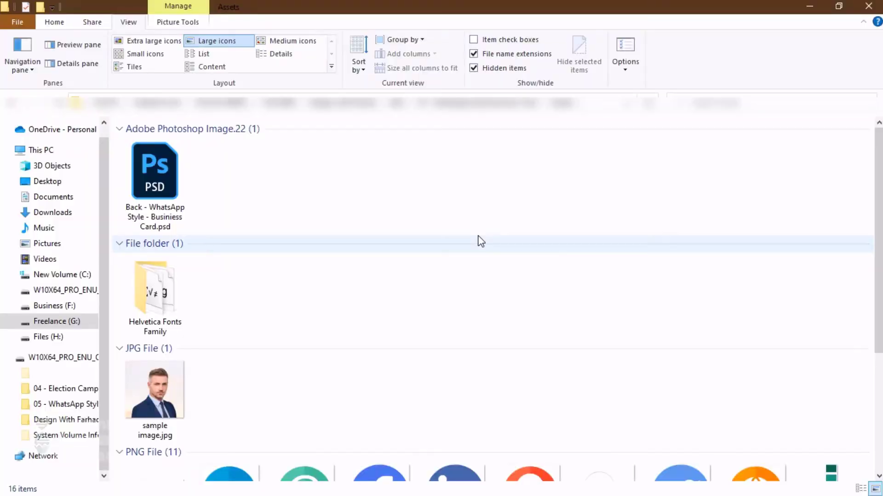
Place the Contact Us, Email, Facebook, LinkedIn, Location, Twitter, Website and WhatsApp PNGs from the Assets folder in File Explorer into the Photoshop card
scroll(479, 240, down, 3)
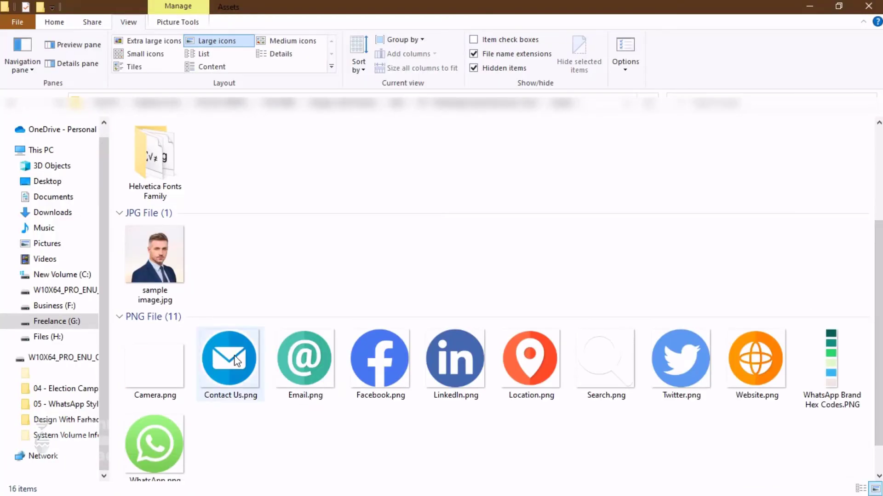
click(214, 374)
ctrl+click(305, 365)
ctrl+click(384, 363)
ctrl+click(455, 363)
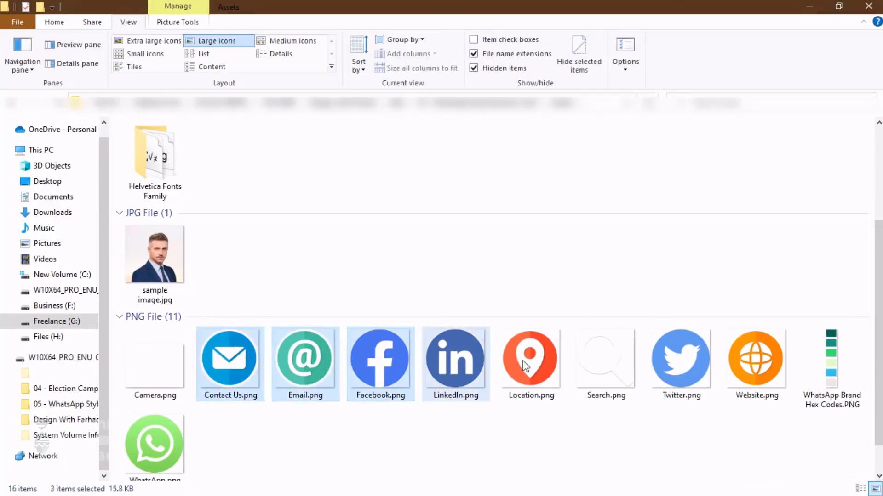
ctrl+click(530, 363)
ctrl+click(680, 363)
ctrl+click(756, 363)
ctrl+click(182, 465)
scroll(281, 379, down, 2)
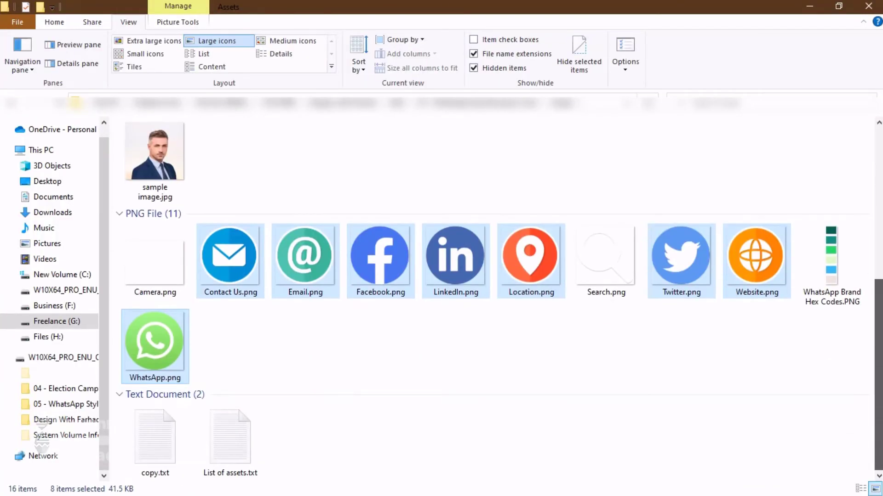
drag(235, 276, 413, 217)
key(Return)
key(Return)
key(Return)
key(Return)
key(Return)
key(Return)
key(Return)
key(Return)
Select all eight placed icon layers, from WhatsApp to Contact Us, and bring them above the Name and Position group
scroll(738, 418, down, 3)
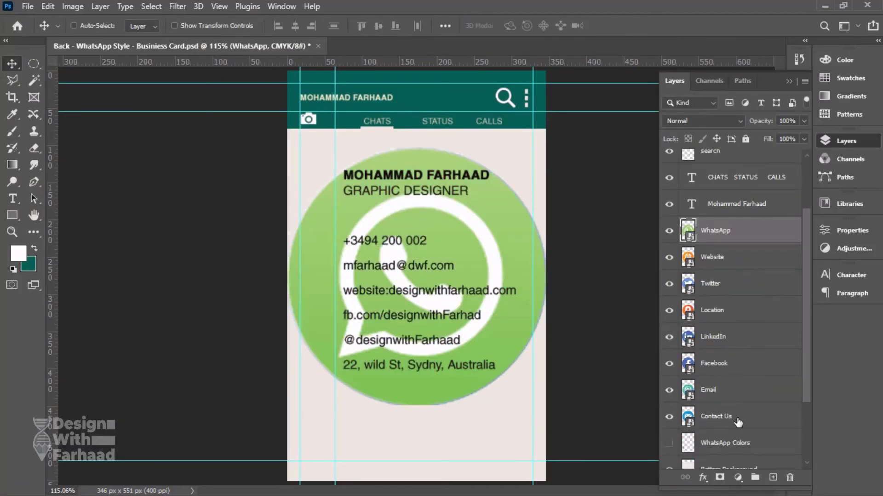
shift+click(738, 420)
key(ctrl+bracketright)
key(ctrl+bracketright)
key(ctrl+bracketright)
key(ctrl+bracketright)
key(ctrl+bracketright)
key(ctrl+bracketright)
Scale the eight selected icons down proportionally to about 35 px across
key(ctrl+t)
click(303, 25)
text(15)
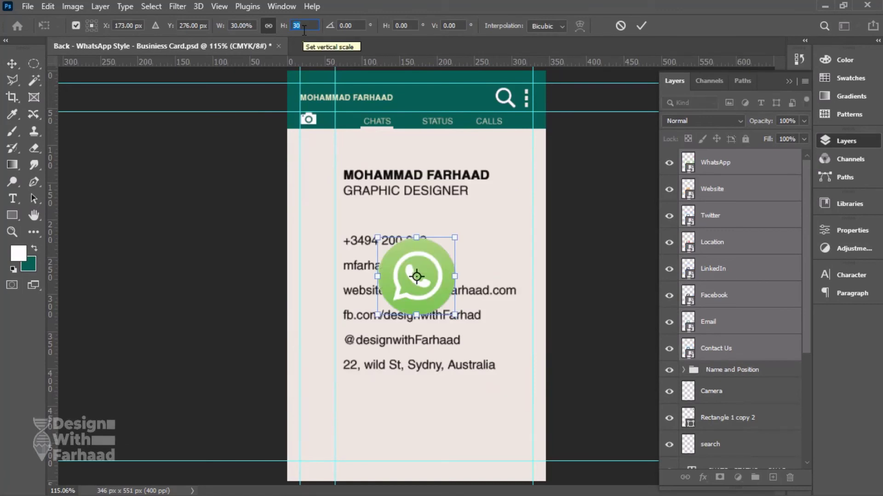
key(Return)
key(Return)
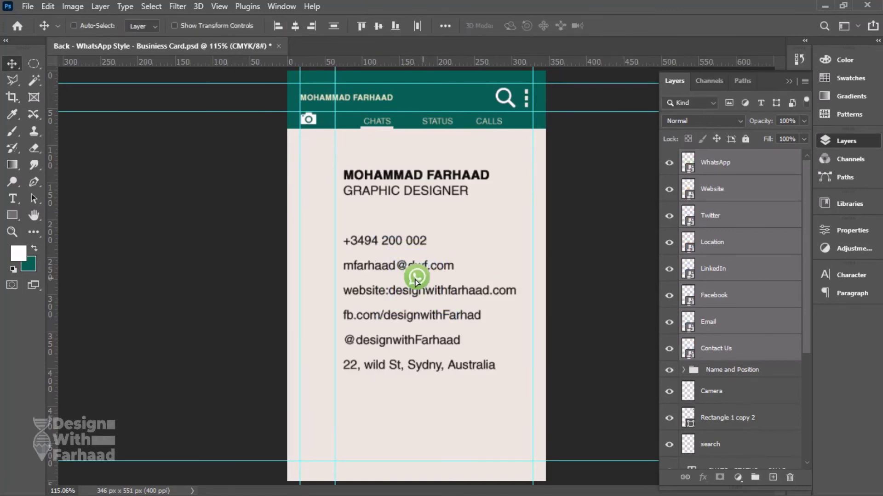
Move the stacked icons to the left of the contact text and group them as Icons
drag(416, 276, 327, 264)
scroll(327, 264, up, 3)
key(ctrl+g)
Set the contact text's leading to 7 pt and save the document
right_click(457, 263)
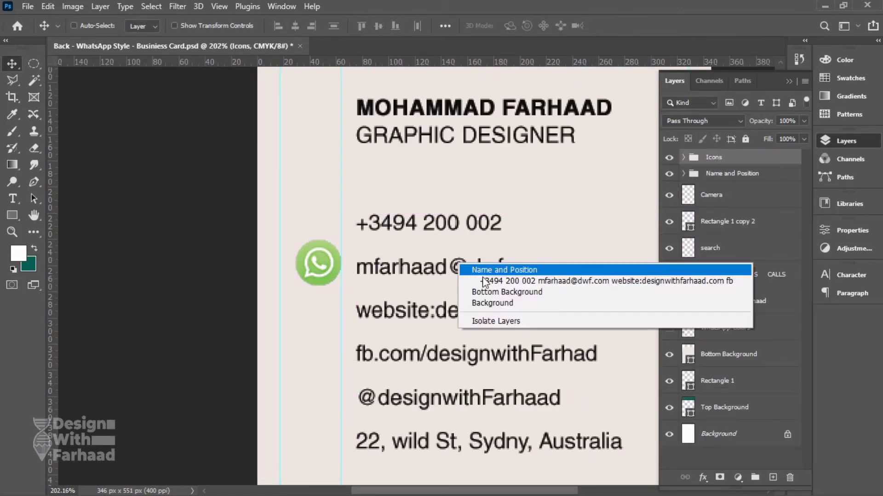
click(506, 280)
click(851, 275)
scroll(425, 226, down, 2)
scroll(426, 225, down, 2)
click(720, 268)
click(692, 270)
click(753, 309)
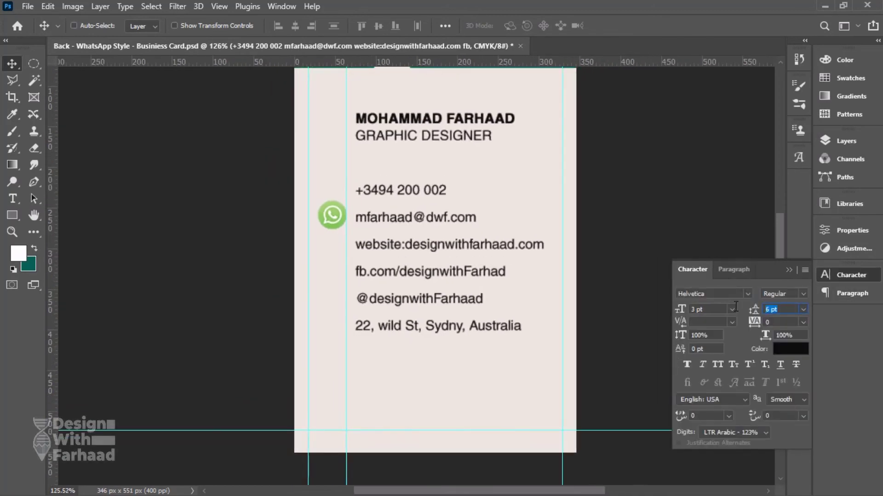
text(7)
key(Return)
key(ctrl+s)
Move the stacked icons up beside the phone number and place the Email icon beside the e-mail line
right_click(332, 215)
click(355, 222)
mouse_move(340, 221)
mouse_down()
mouse_move(338, 194)
mouse_move(333, 230)
mouse_up()
right_click(338, 194)
click(368, 223)
right_click(333, 192)
click(352, 192)
Arrange the Website, Facebook, Twitter and Location icons in a column below the Email icon, beside the contact lines
right_click(329, 192)
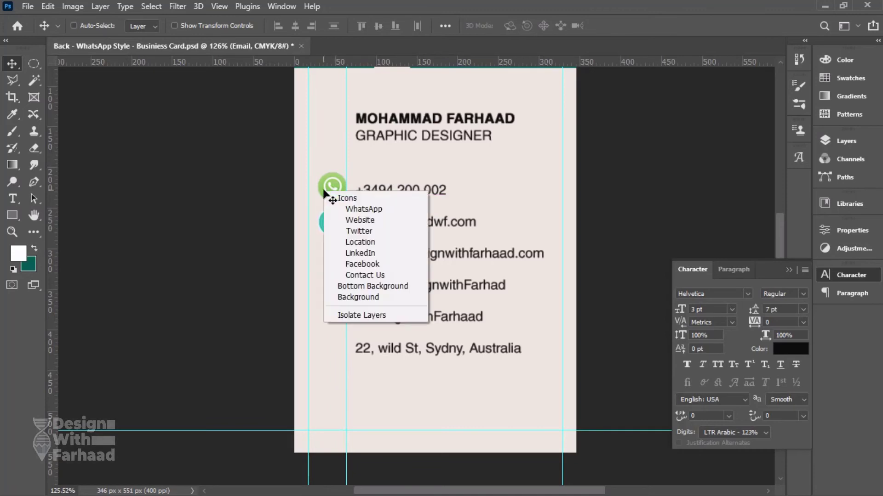
click(349, 217)
drag(332, 192, 332, 264)
right_click(329, 189)
click(364, 219)
drag(333, 193, 337, 347)
right_click(331, 191)
click(365, 219)
right_click(334, 189)
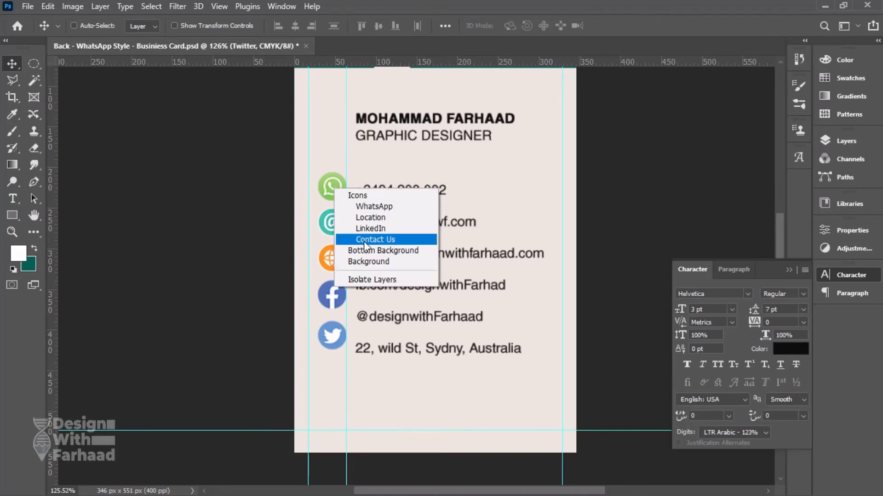
click(369, 218)
drag(334, 194, 336, 379)
Scale the whole Icons group down to 80%
click(845, 141)
click(729, 158)
key(ctrl+t)
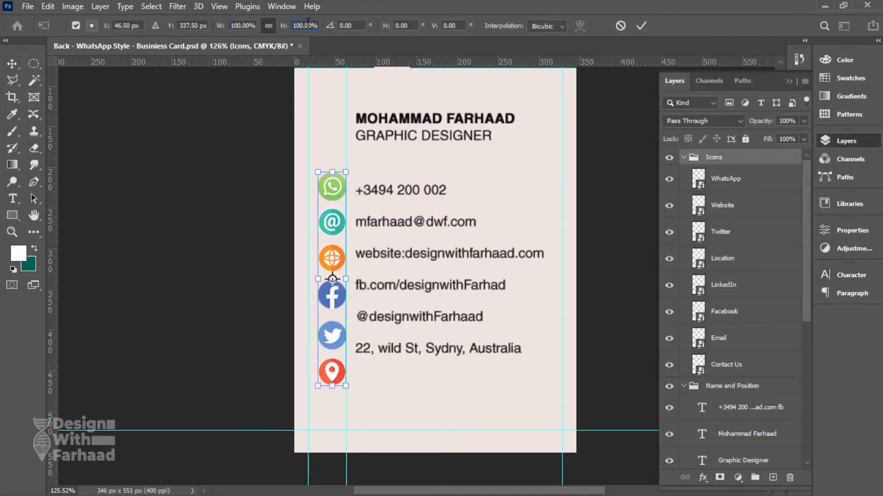
text(80)
key(Return)
key(Return)
Move the WhatsApp icon up beside the phone number, off the leftover stacked icons
right_click(334, 207)
click(361, 216)
drag(335, 209, 336, 192)
Delete the unused LinkedIn and Contact Us icons below the WhatsApp icon
right_click(336, 210)
click(361, 226)
key(Delete)
right_click(334, 207)
click(366, 223)
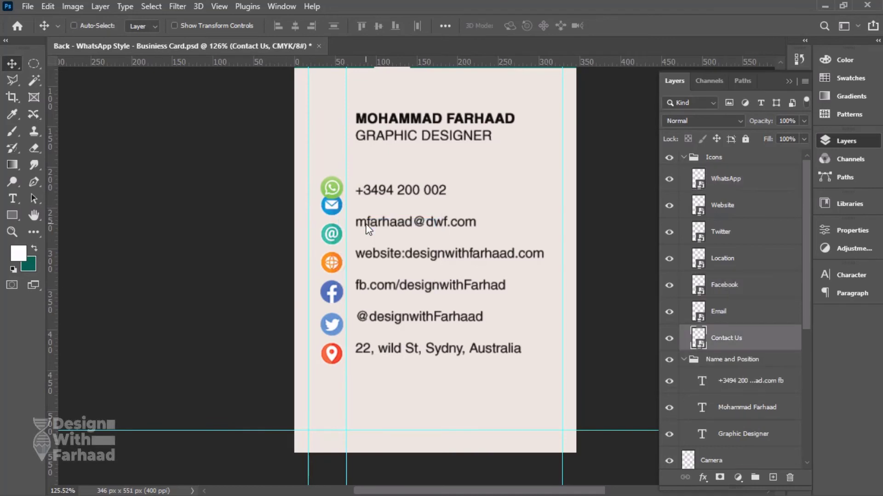
key(Delete)
Move the Email and Website icons up to line up with the e-mail and website text lines
right_click(333, 236)
click(346, 252)
drag(345, 252, 340, 236)
right_click(332, 263)
click(355, 282)
key(shift+Up)
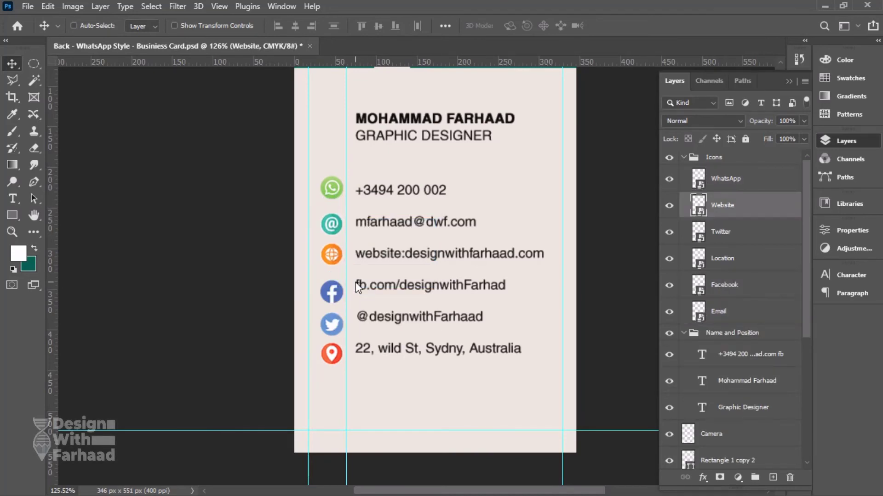
right_click(332, 224)
click(351, 244)
key(Up)
key(Up)
key(Up)
key(Up)
Select all six contact icons from WhatsApp to Location and distribute them evenly vertically
right_click(335, 189)
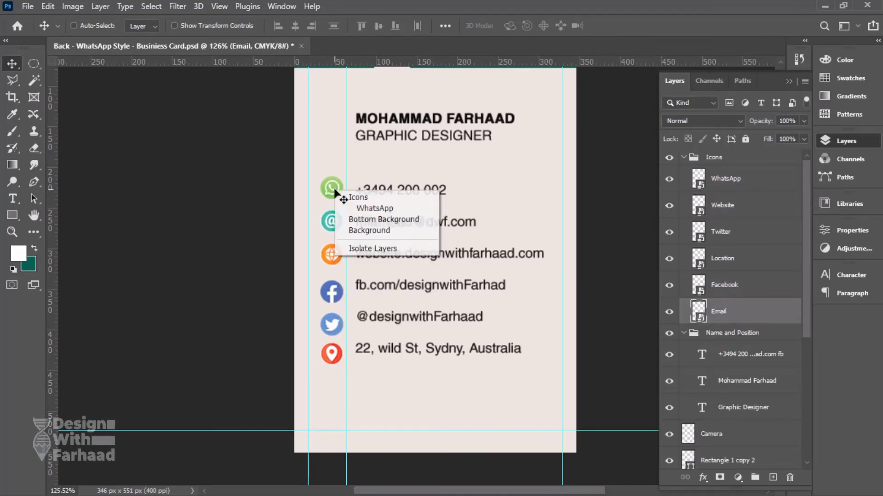
click(360, 207)
shift+right_click(337, 223)
shift+click(356, 241)
shift+right_click(332, 259)
shift+click(354, 276)
shift+right_click(337, 294)
shift+click(352, 311)
shift+click(365, 380)
click(334, 26)
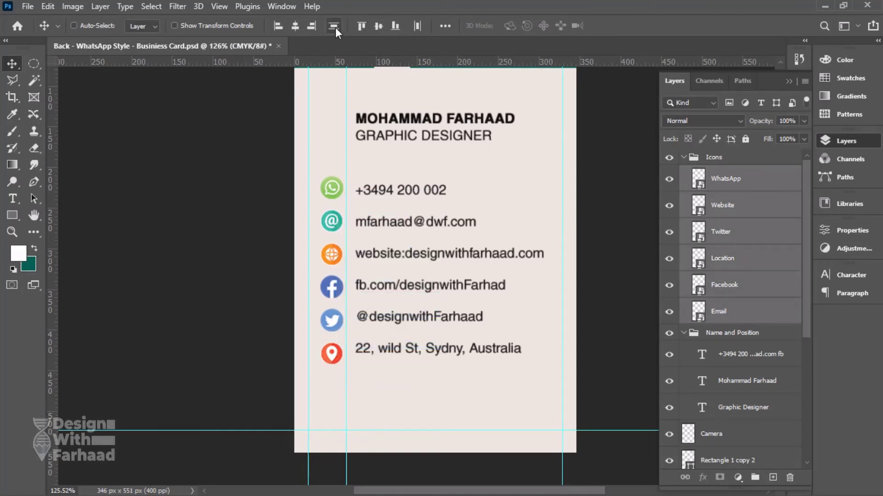
Nudge the icons upward, lining up the Location icon with the address line
right_click(343, 338)
click(356, 374)
key(Up)
key(Up)
key(Up)
key(Up)
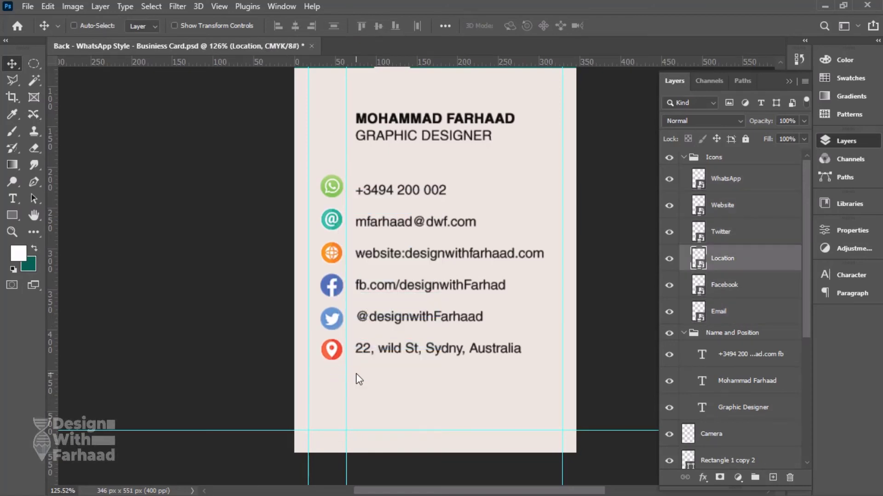
Nudge the whole Icons group slightly to the right, closer to the contact text
click(747, 317)
click(717, 161)
key(shift+Right)
key(shift+Right)
key(shift+Right)
key(shift+Right)
key(shift+Left)
key(shift+Left)
key(shift+Left)
key(shift+Left)
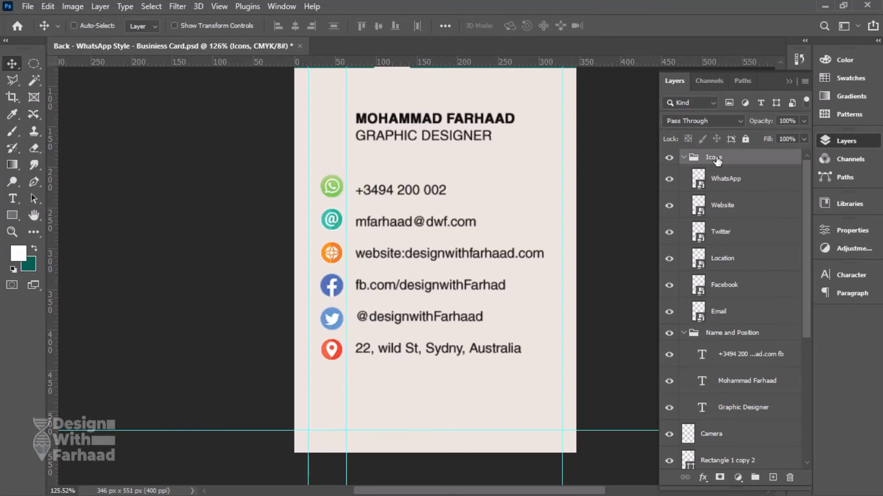
key(shift+Right)
key(Left)
key(Left)
key(Left)
key(Left)
key(Left)
key(Left)
Set the line spacing of the contact details text to 8 pt
click(750, 355)
click(873, 276)
click(754, 309)
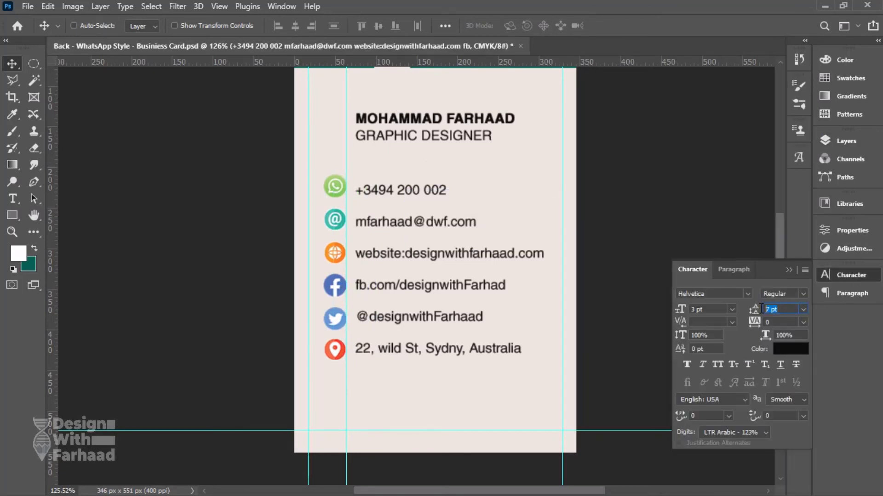
text(8)
key(Return)
key(Down)
key(Down)
key(Down)
key(Down)
Move the Location icon down to line up with the address line
right_click(339, 354)
click(354, 360)
drag(336, 352, 336, 375)
key(Up)
key(Up)
key(Up)
key(Up)
Select the six contact icons from WhatsApp to Email and distribute them vertically to match the new line spacing
click(847, 141)
click(758, 183)
shift+click(745, 311)
click(334, 26)
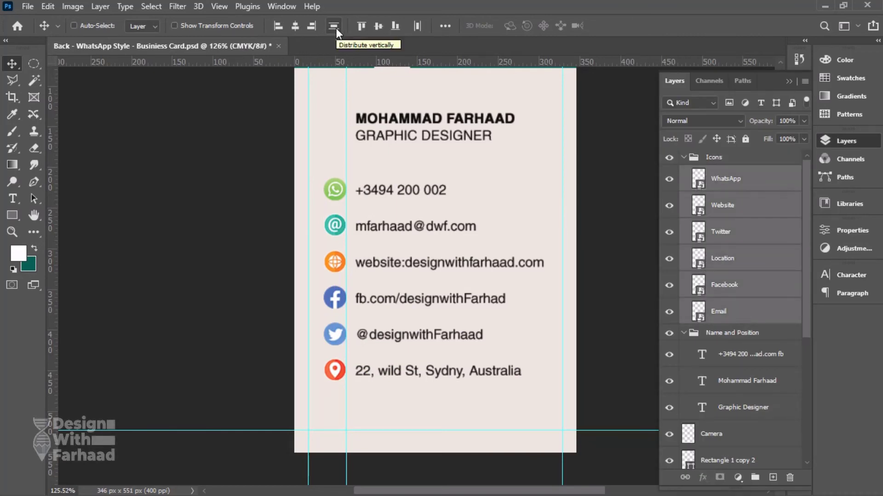
Move the large name and job title left so they start at the inner vertical guide
right_click(403, 133)
click(441, 139)
right_click(410, 135)
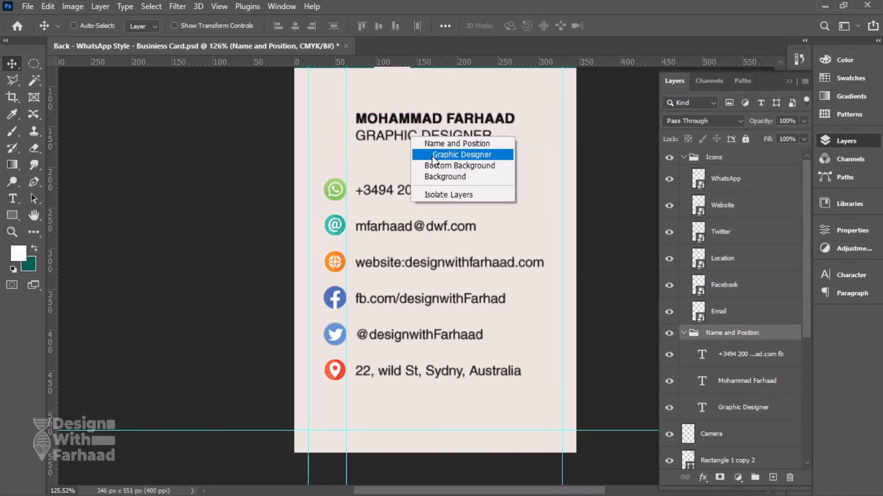
click(442, 151)
right_click(422, 123)
click(436, 130)
drag(437, 132, 428, 92)
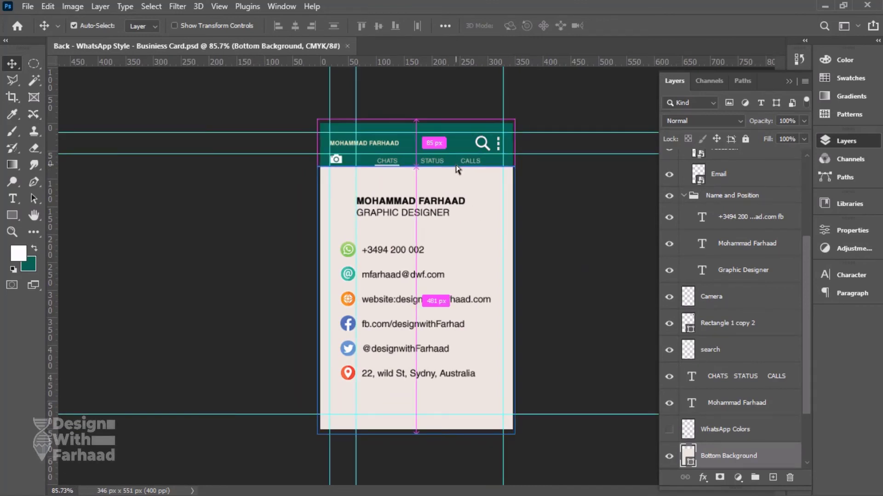
Change the text colour of the header name and the CHATS, STATUS, CALLS labels to white
right_click(470, 162)
click(489, 168)
right_click(378, 142)
click(400, 148)
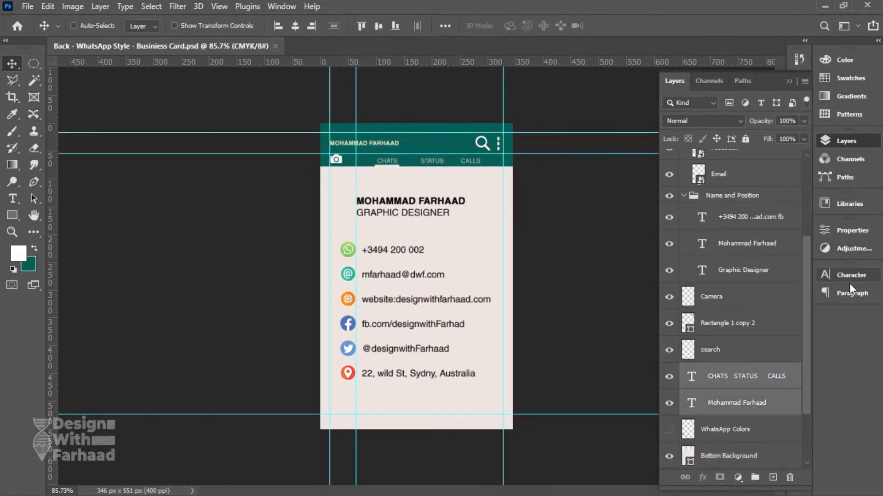
click(849, 276)
click(796, 350)
click(474, 252)
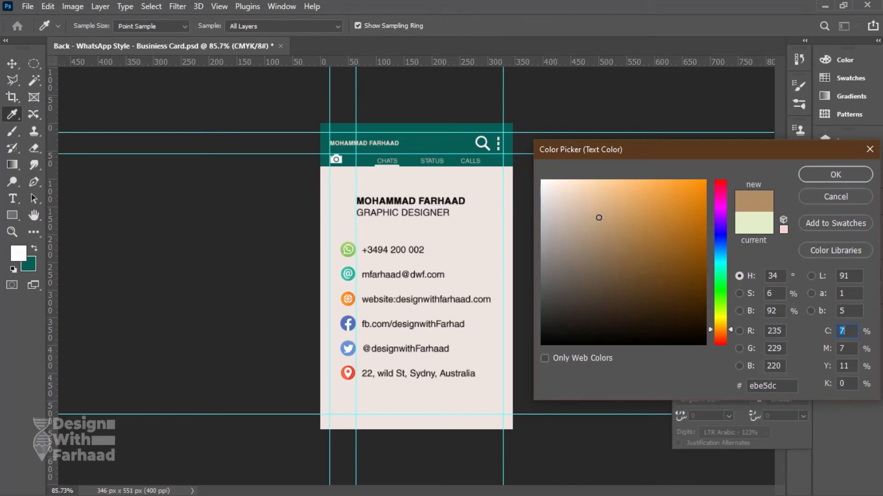
click(832, 178)
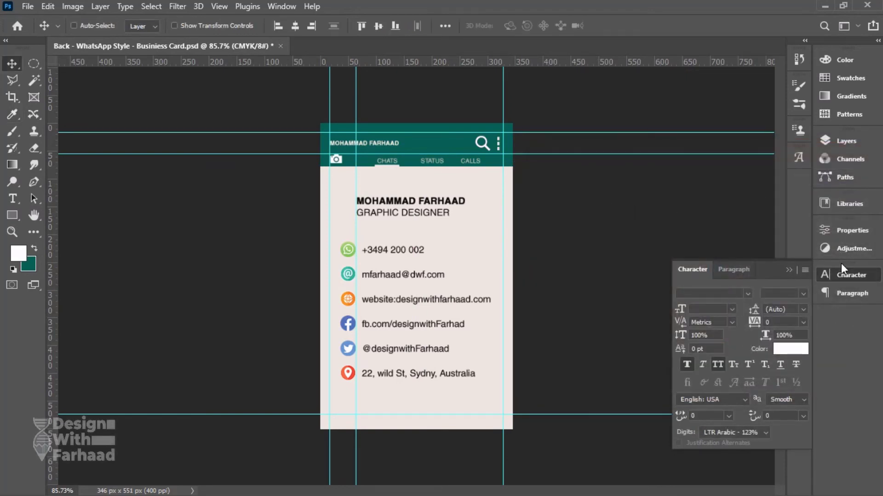
Set the header name to left alignment and move it back so it starts at the outer vertical guide
click(849, 275)
scroll(357, 99, up, 5)
right_click(405, 182)
click(420, 186)
click(849, 275)
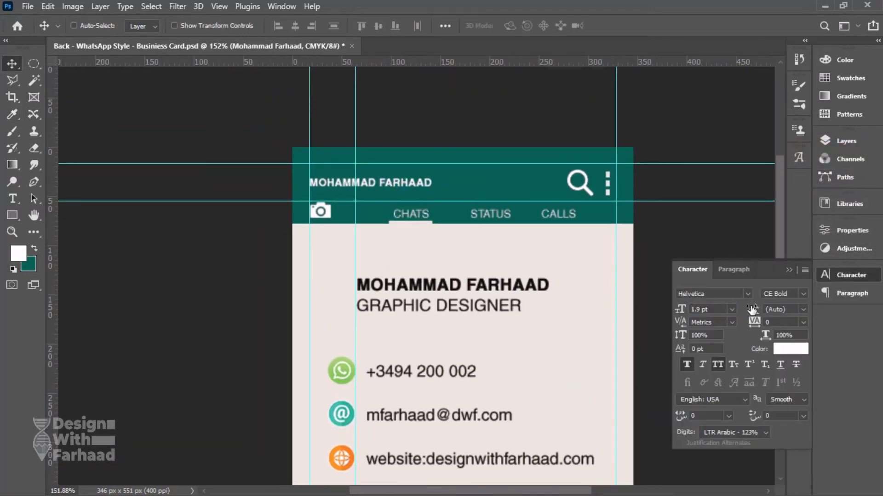
click(733, 270)
click(689, 293)
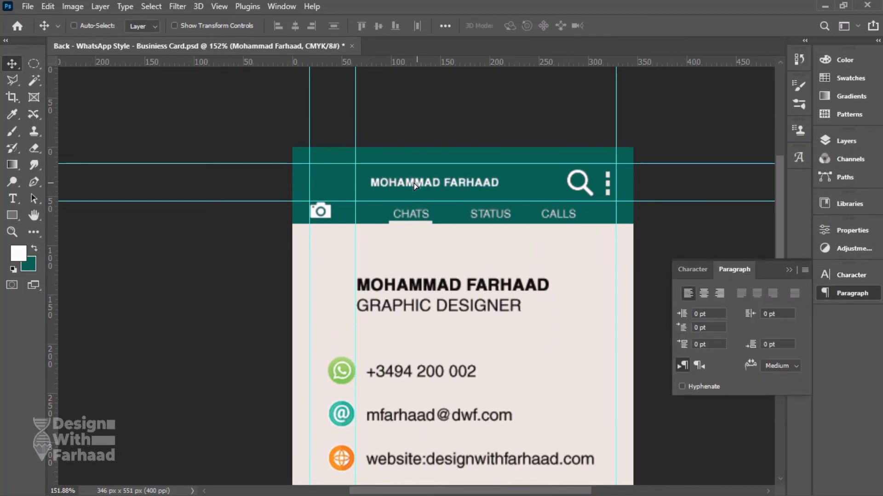
drag(413, 183, 352, 183)
Try a 4 pt font size on the header name, and settle on 3 pt
click(692, 269)
drag(704, 309, 649, 310)
text(4)
key(Return)
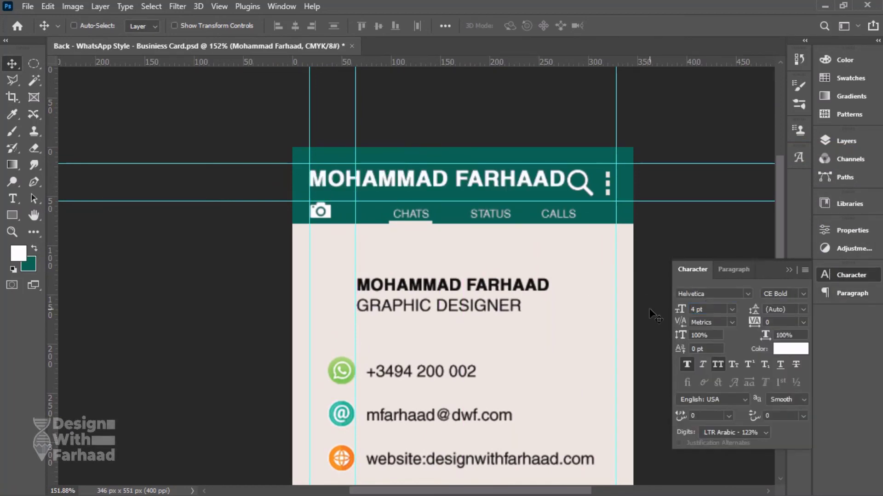
key(Return)
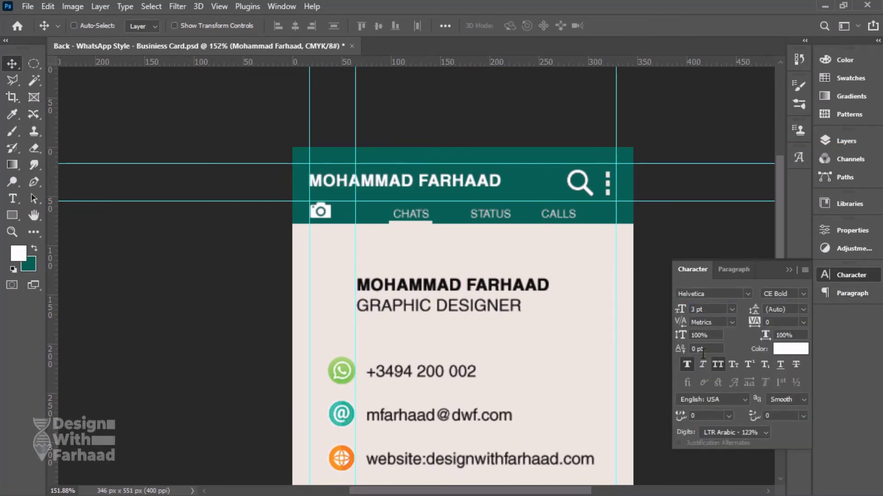
Turn off faux bold and all caps for the header name, try it at 4 pt and return it to 3 pt
click(687, 364)
text(4)
key(Return)
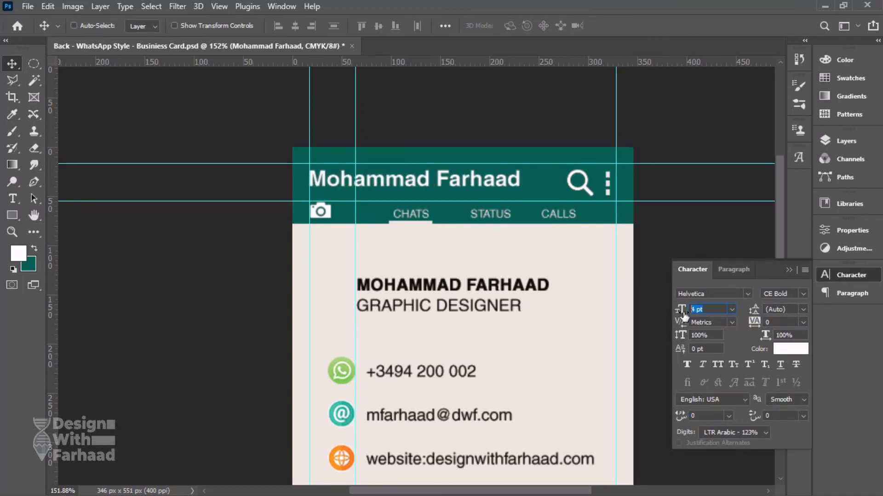
right_click(382, 184)
click(397, 193)
Turn off all caps for the job title and the large name below the header
right_click(437, 287)
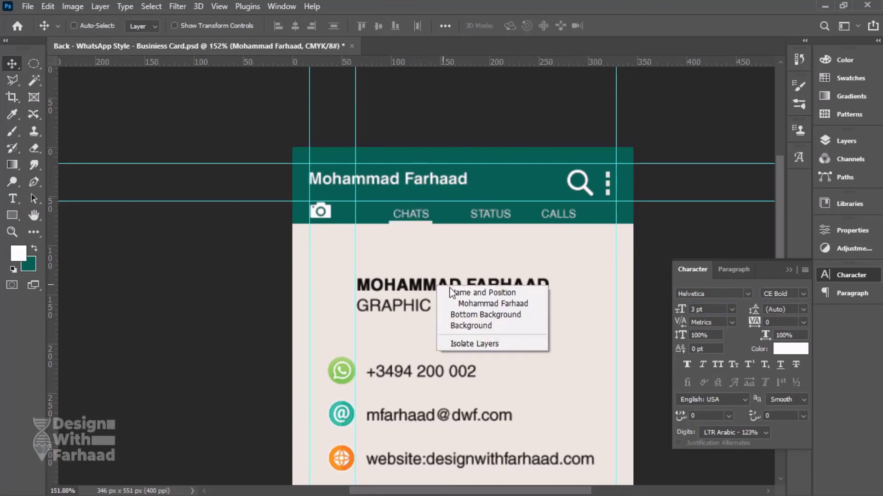
right_click(438, 306)
click(473, 321)
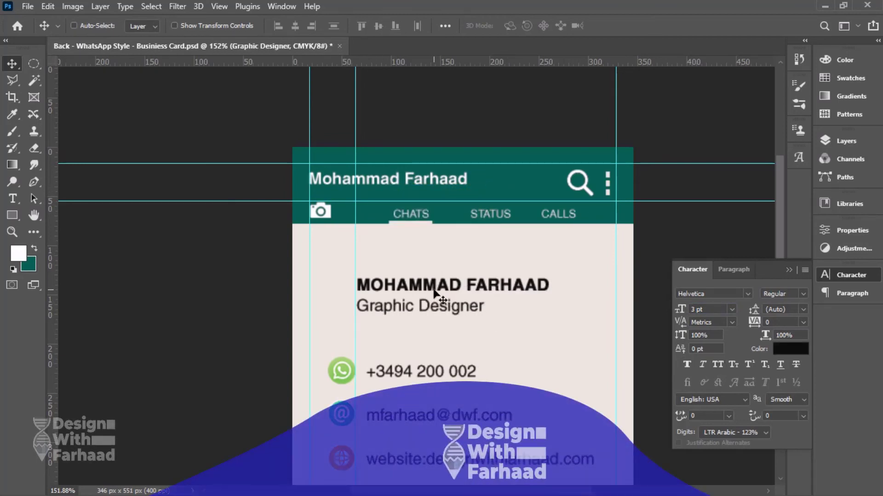
click(469, 304)
click(716, 364)
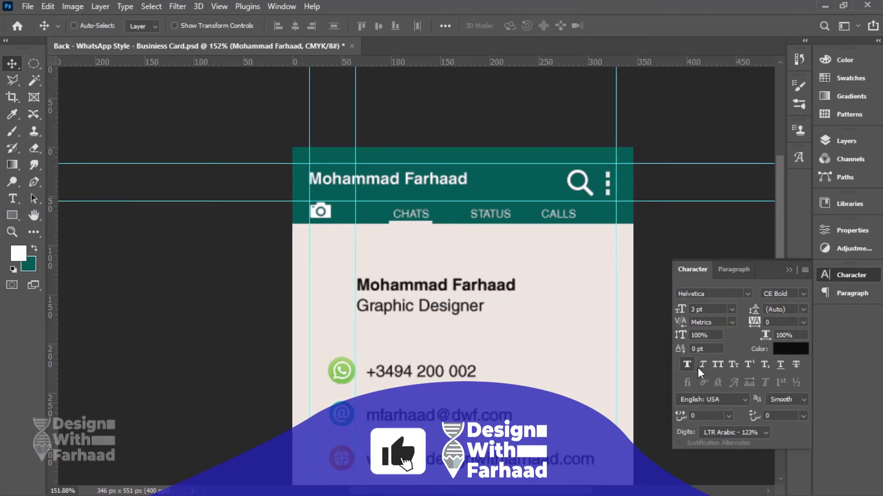
Turn off faux bold for the large name and set its font size to 4 pt
right_click(468, 286)
click(499, 303)
drag(707, 310, 654, 305)
text(4)
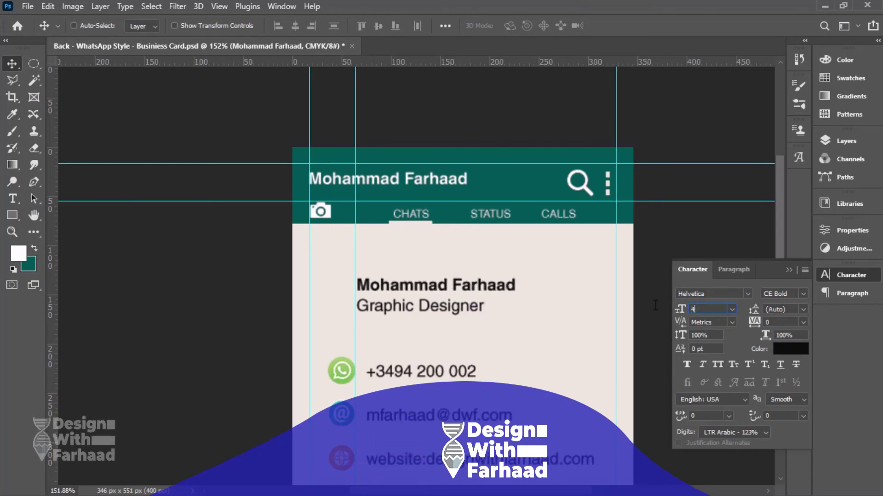
key(Return)
Hide the guides, save the back side of the card and close its document
click(846, 275)
key(ctrl+0)
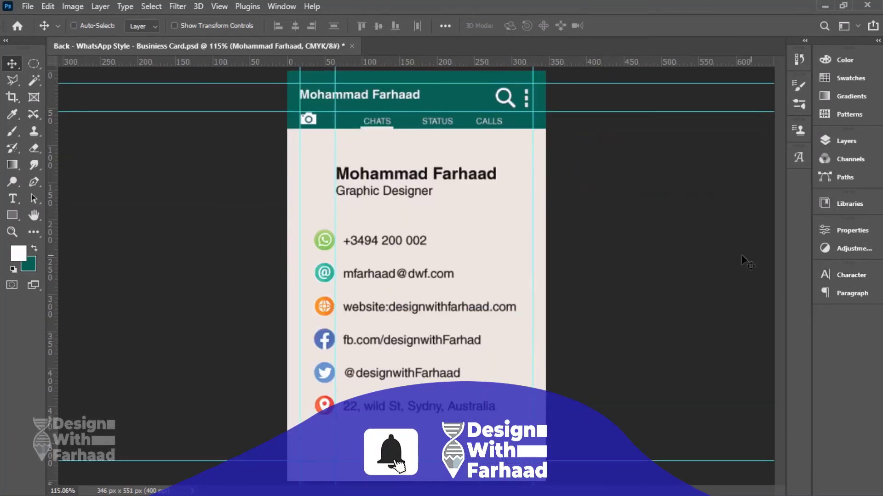
key(ctrl+semicolon)
key(ctrl+s)
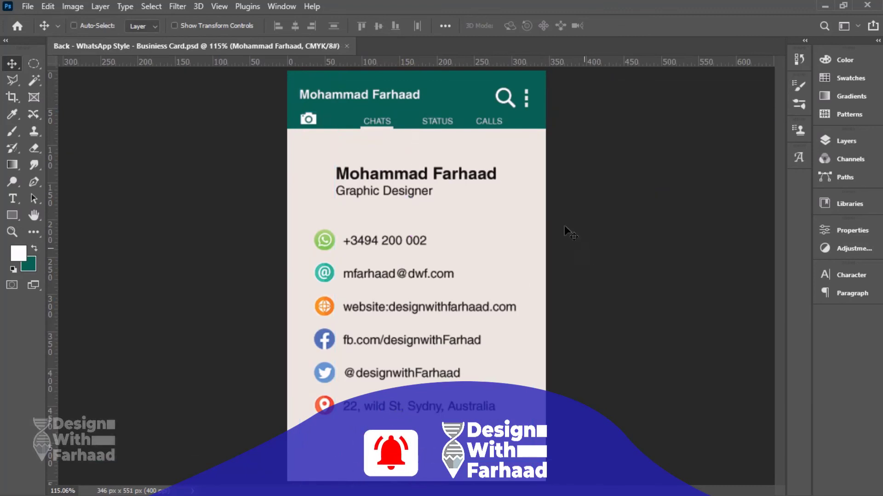
key(w)
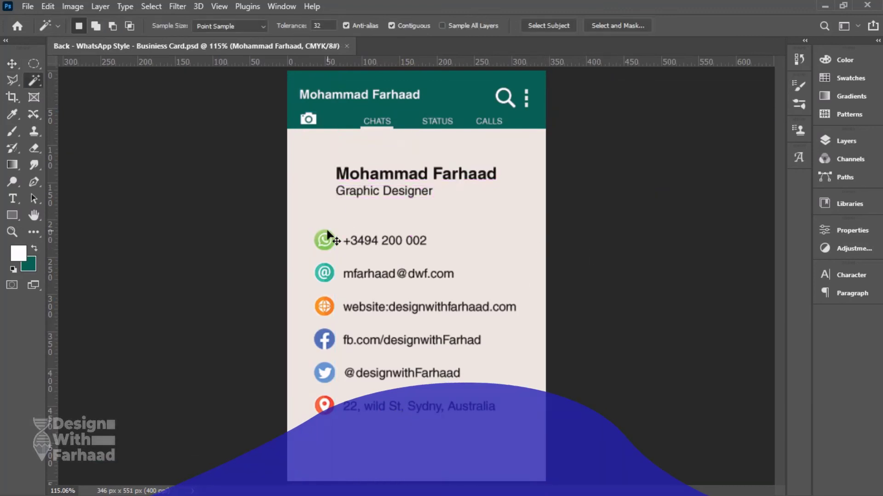
click(18, 66)
key(ctrl+w)
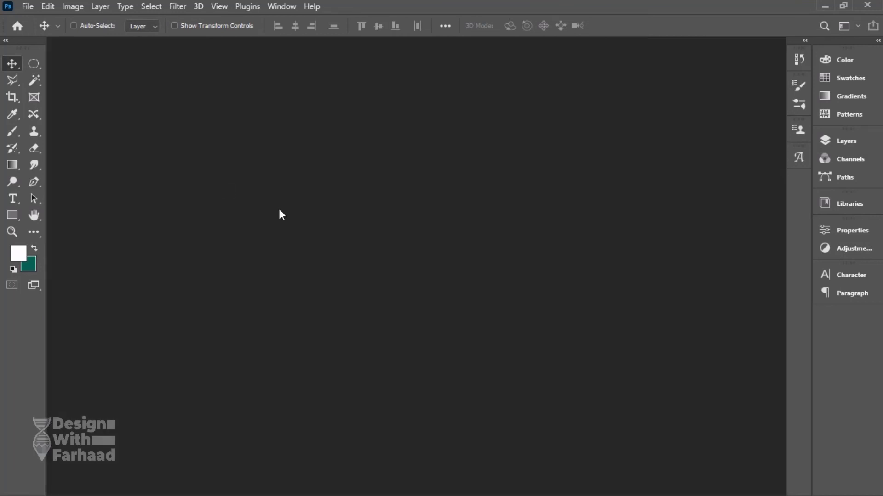
Open the front side file, WhatsApp Style - Business Card.psd
key(ctrl+o)
click(498, 34)
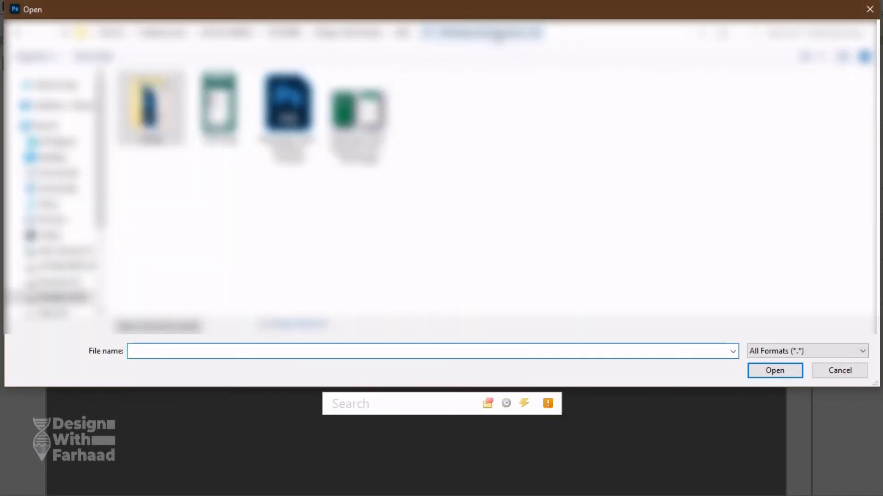
click(294, 115)
double_click(288, 110)
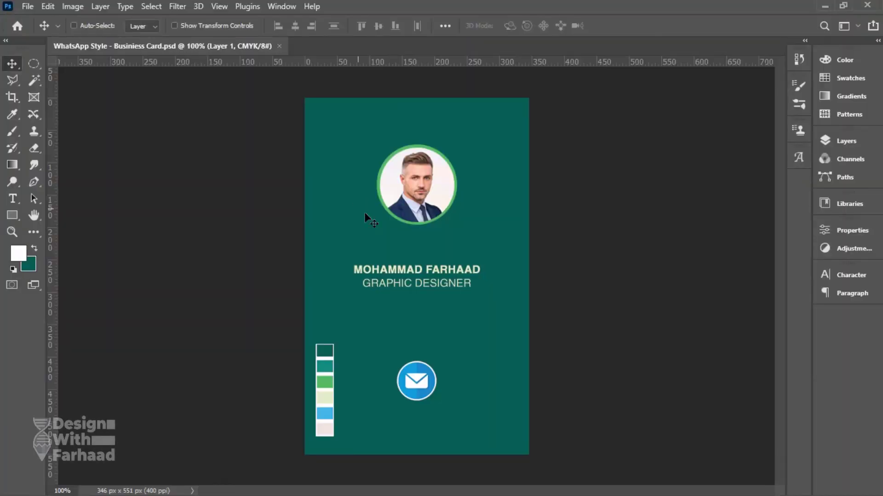
Convert the envelope icon layer to a smart object and replace its contents with the WhatsApp icon
right_click(414, 378)
click(432, 385)
click(837, 141)
right_click(721, 164)
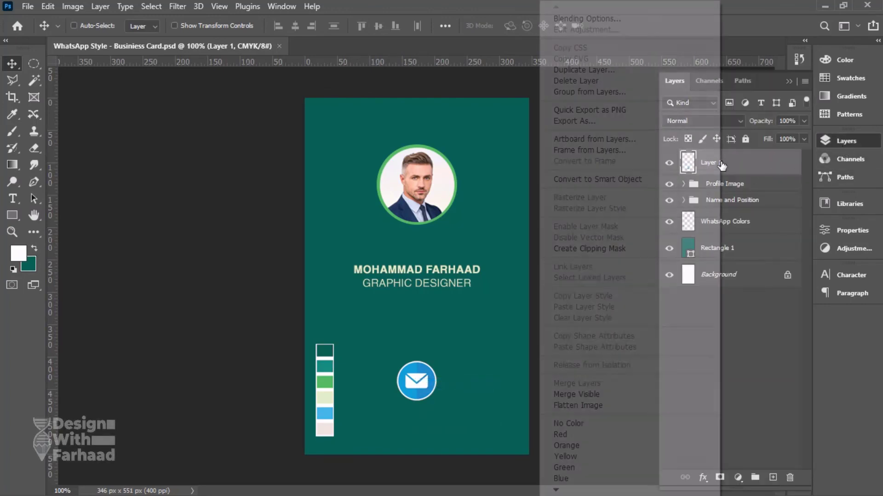
click(616, 179)
right_click(712, 166)
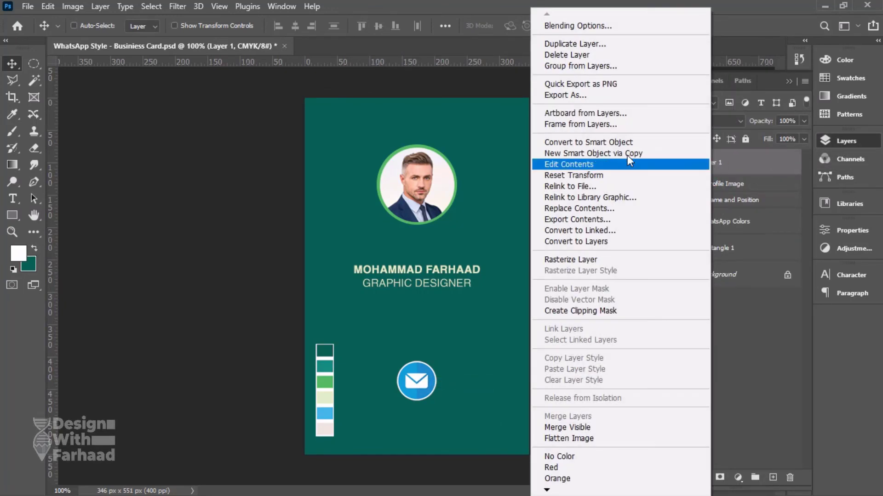
click(561, 208)
double_click(488, 198)
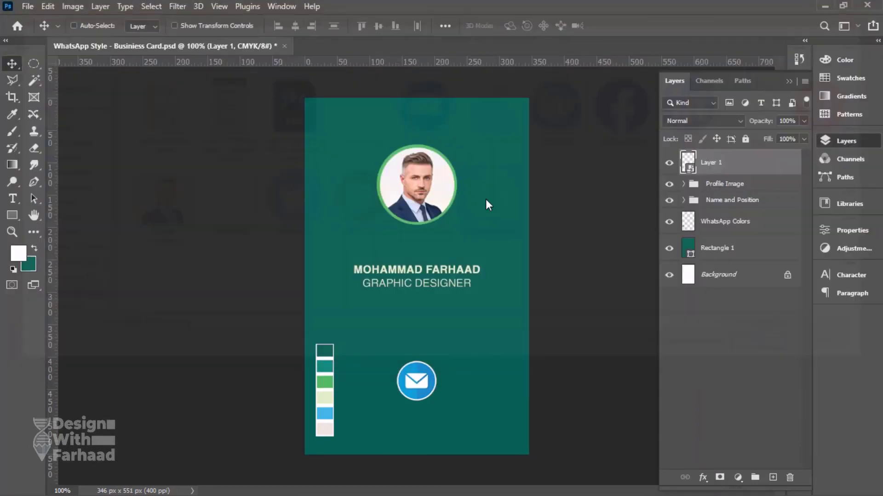
Scale the oversized WhatsApp icon down around its centre to slightly smaller than the former envelope icon
key(ctrl+t)
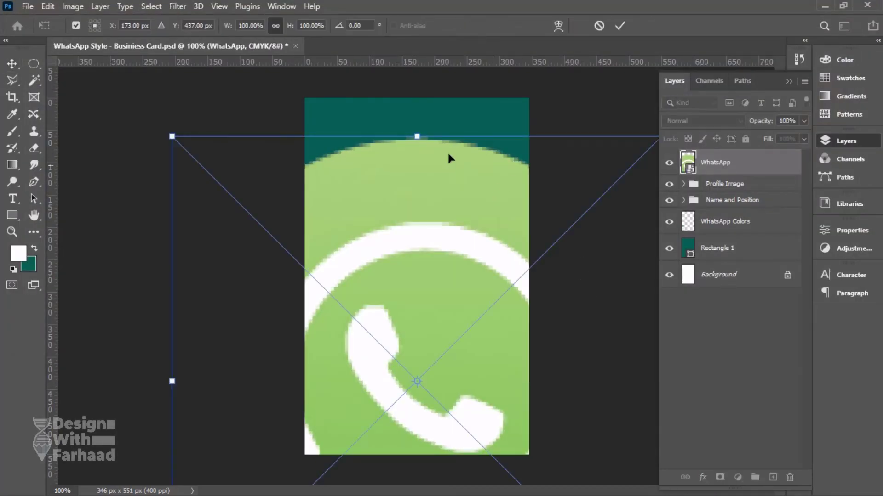
drag(416, 138, 433, 364)
key(Return)
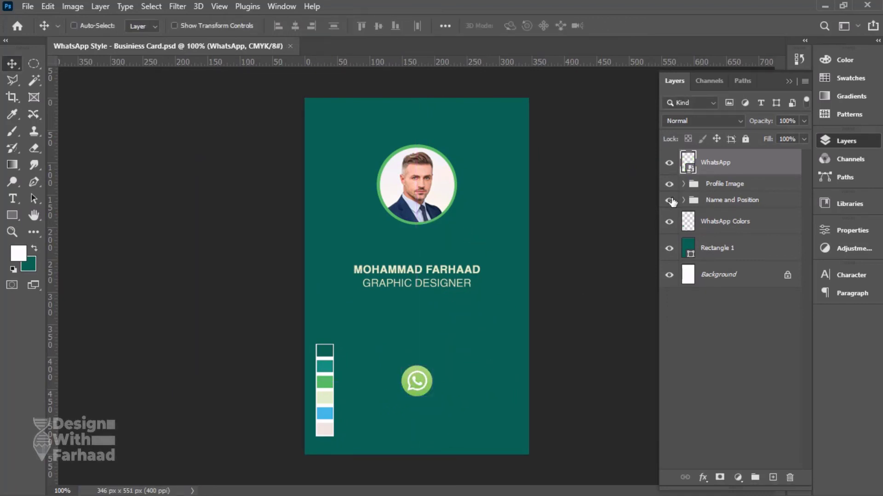
Hide the WhatsApp Colors layer, save the file, and centre the WhatsApp icon horizontally on the canvas
click(669, 222)
key(ctrl+s)
key(ctrl+a)
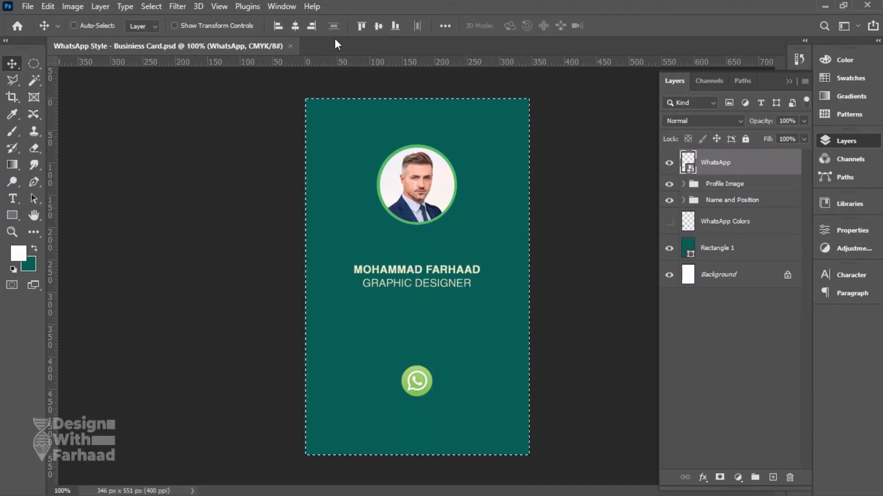
click(294, 28)
key(ctrl+d)
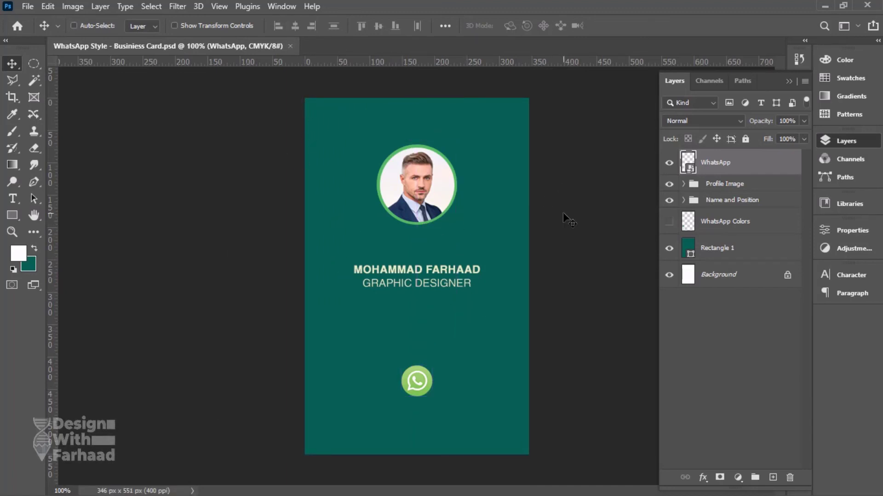
Fit the whole front side in view and hide the rulers
click(847, 141)
key(ctrl+0)
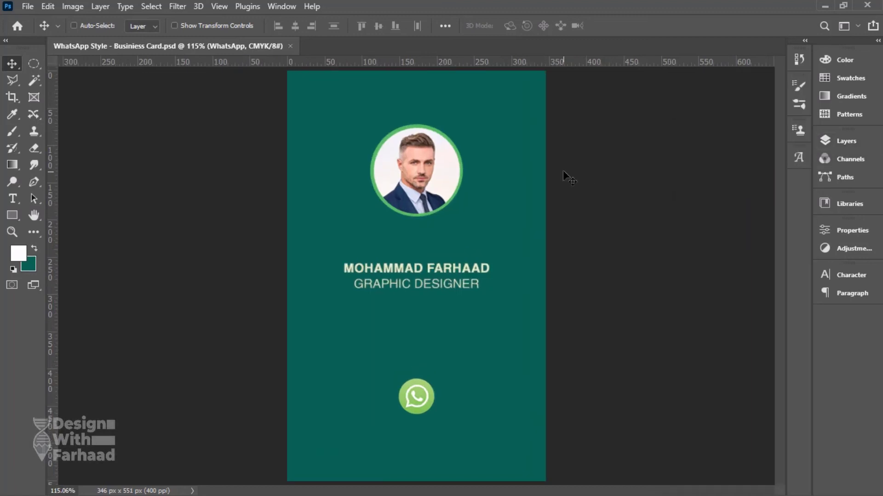
key(ctrl+r)
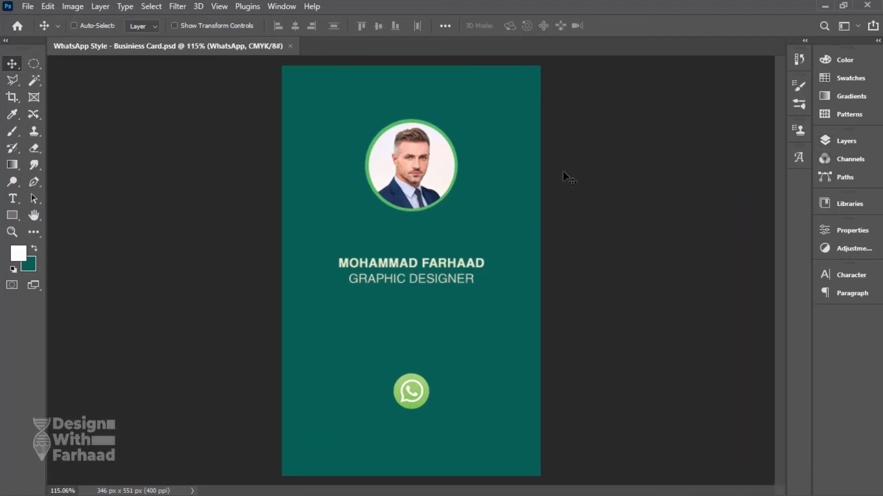
Change the text colour of the name and job title on the front side to white
right_click(430, 264)
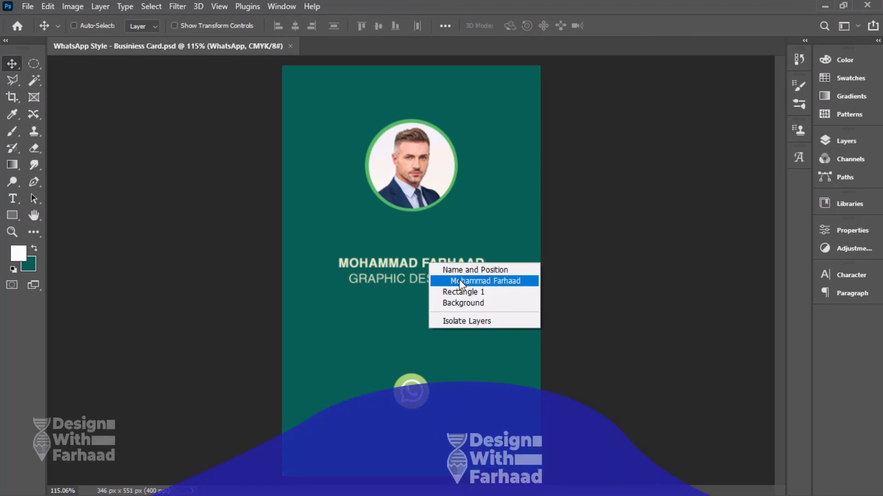
click(460, 281)
click(851, 141)
shift+click(731, 250)
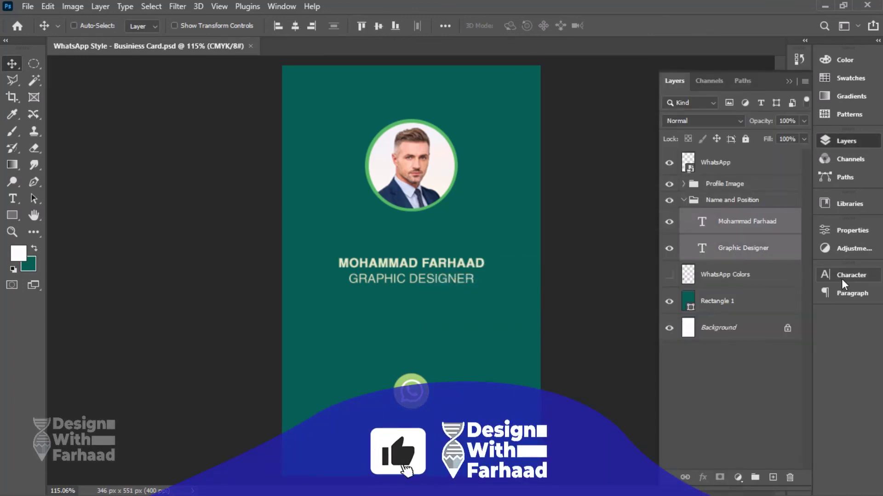
click(845, 278)
click(784, 316)
click(440, 170)
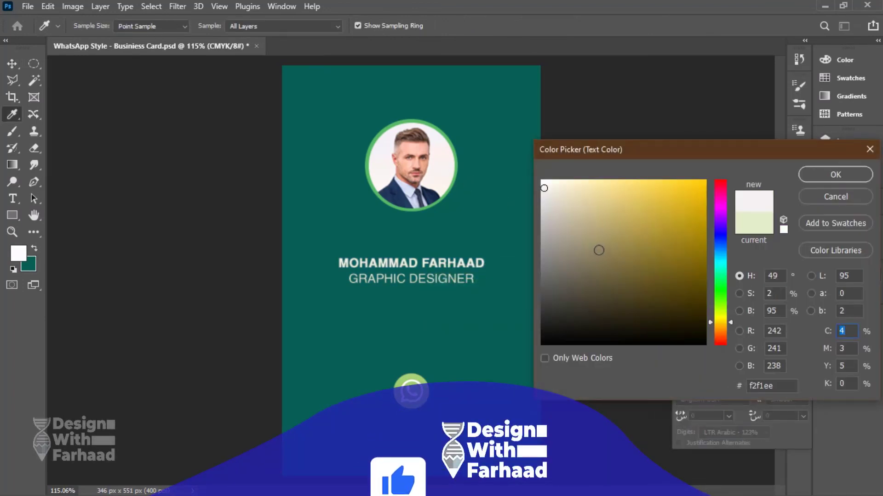
drag(598, 250, 540, 178)
click(817, 178)
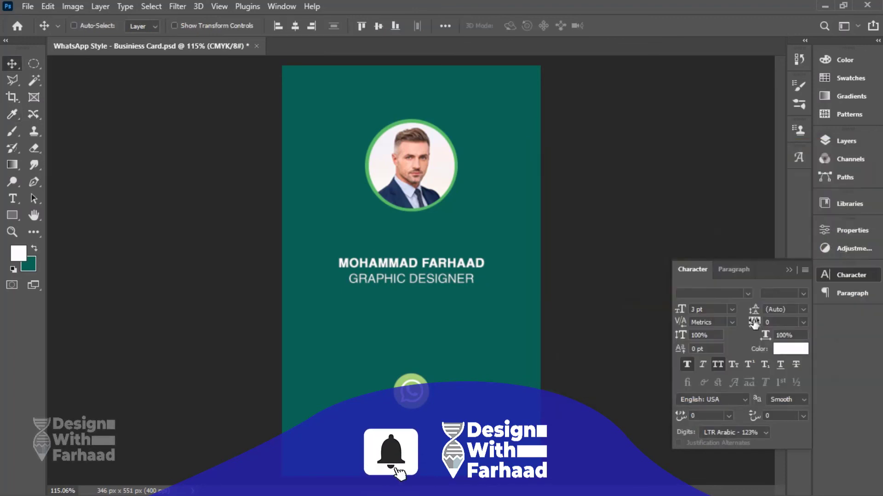
Select the job title text layer on the front side and nudge it slightly down from the name
click(851, 274)
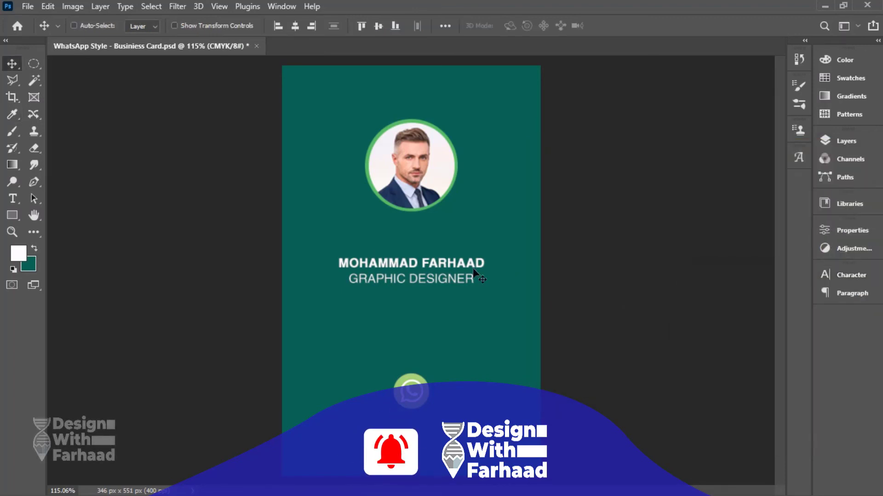
right_click(431, 283)
click(451, 299)
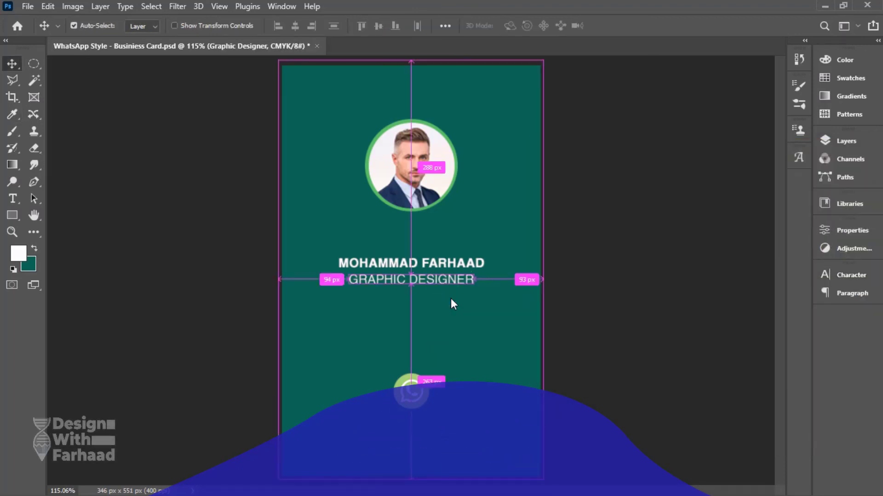
Save the front side as a JPEG in the subfolder beside the PSD file, with Maximum quality 12 and the Progressive format
click(18, 8)
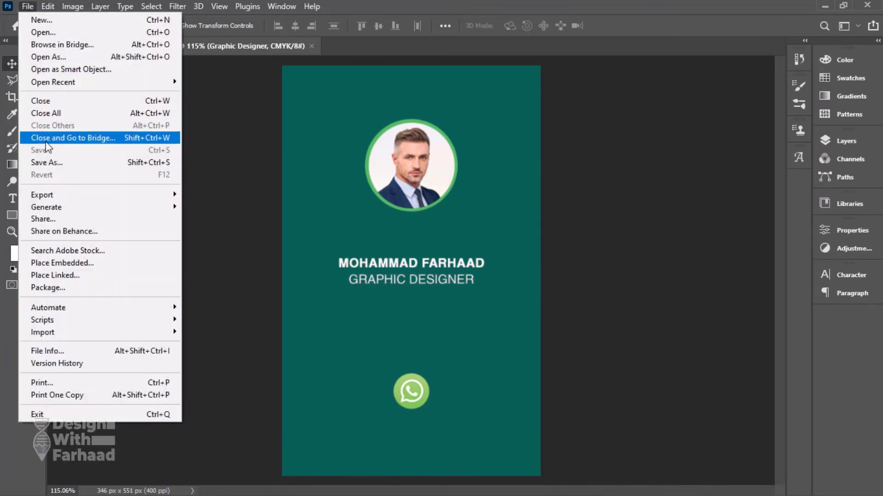
click(62, 158)
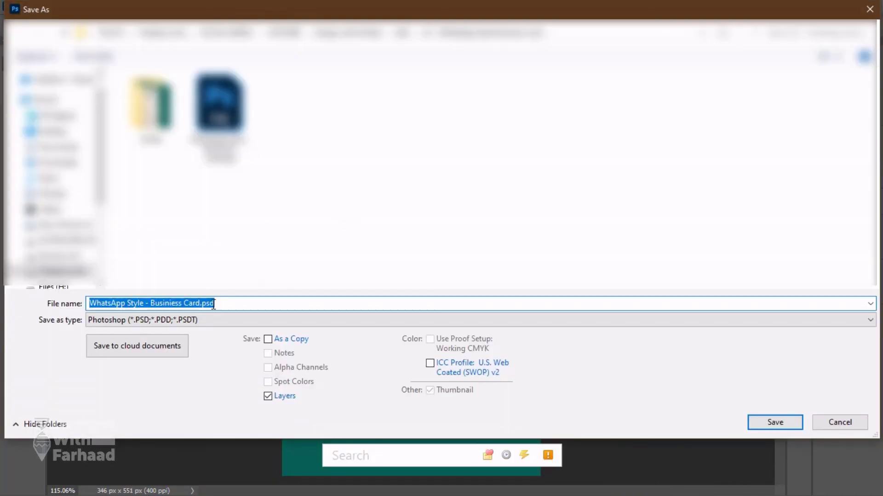
double_click(151, 106)
click(187, 318)
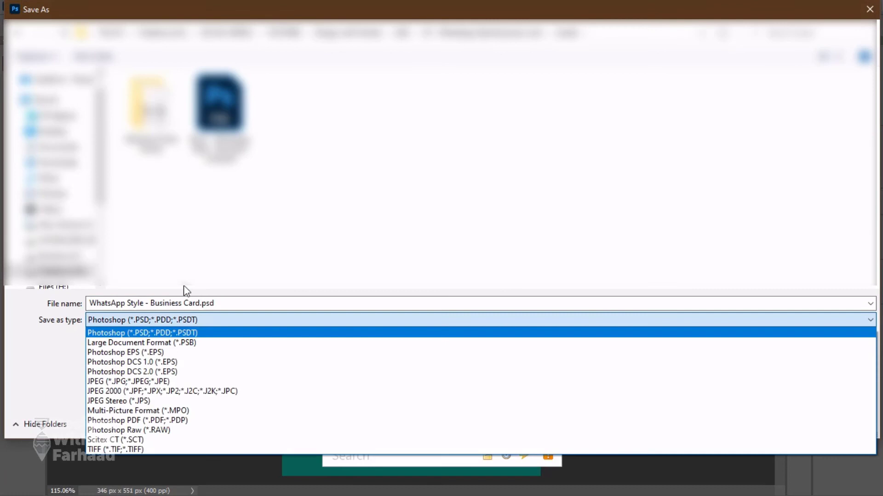
click(161, 382)
click(288, 121)
key(Return)
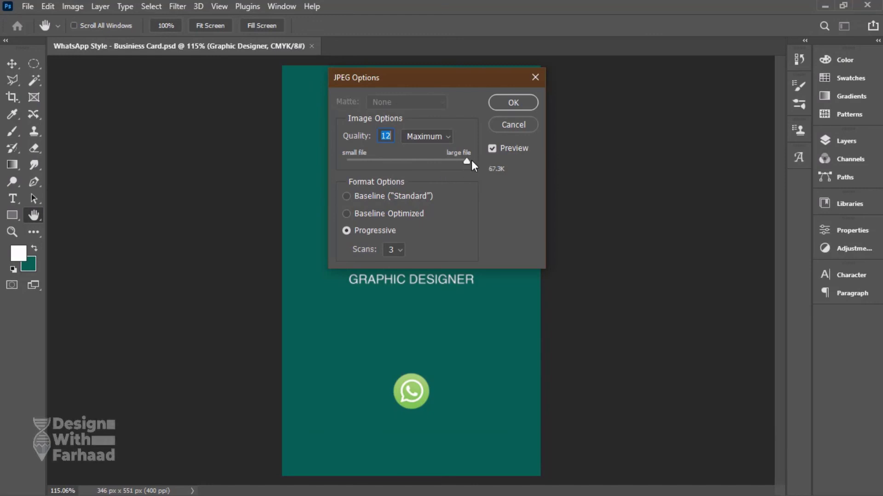
click(522, 104)
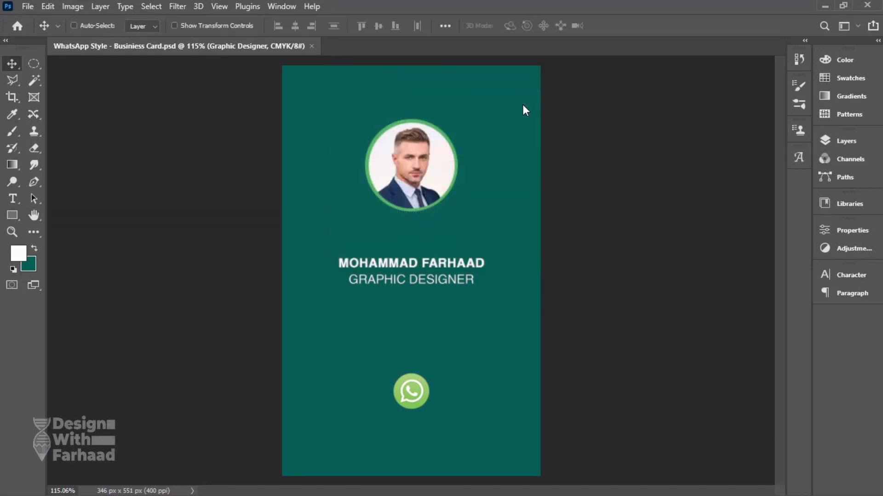